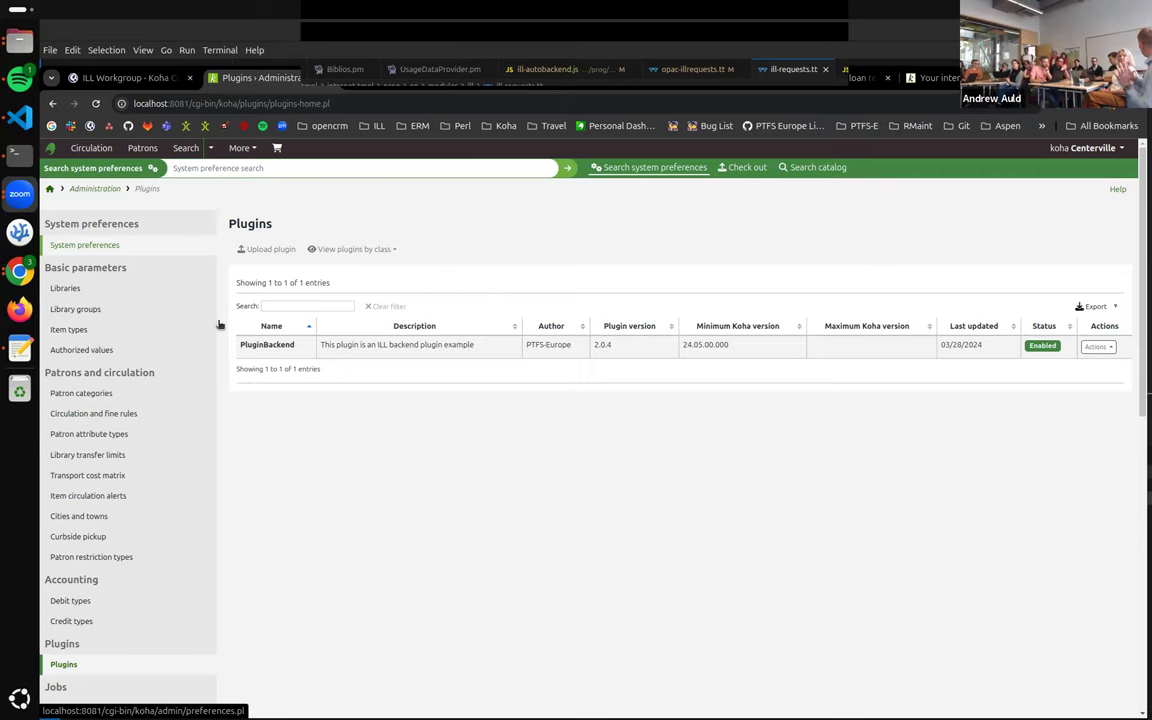
Go back to the View ILL requests list showing all seven requests.
click(470, 80)
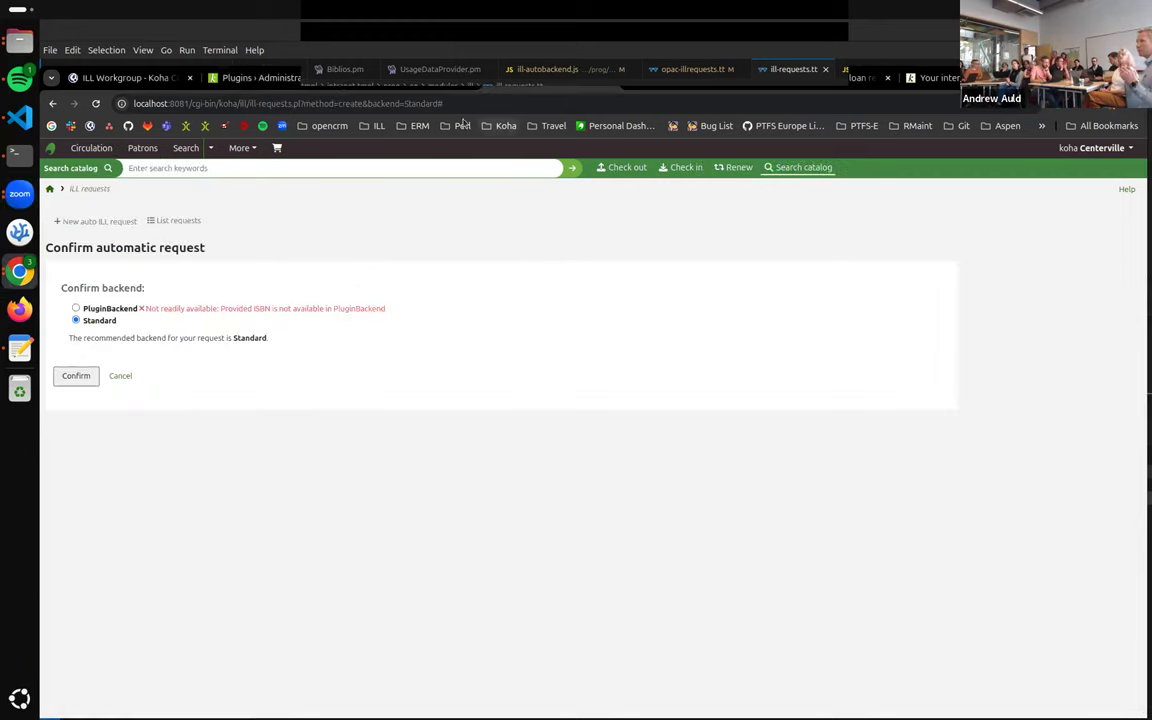
click(593, 73)
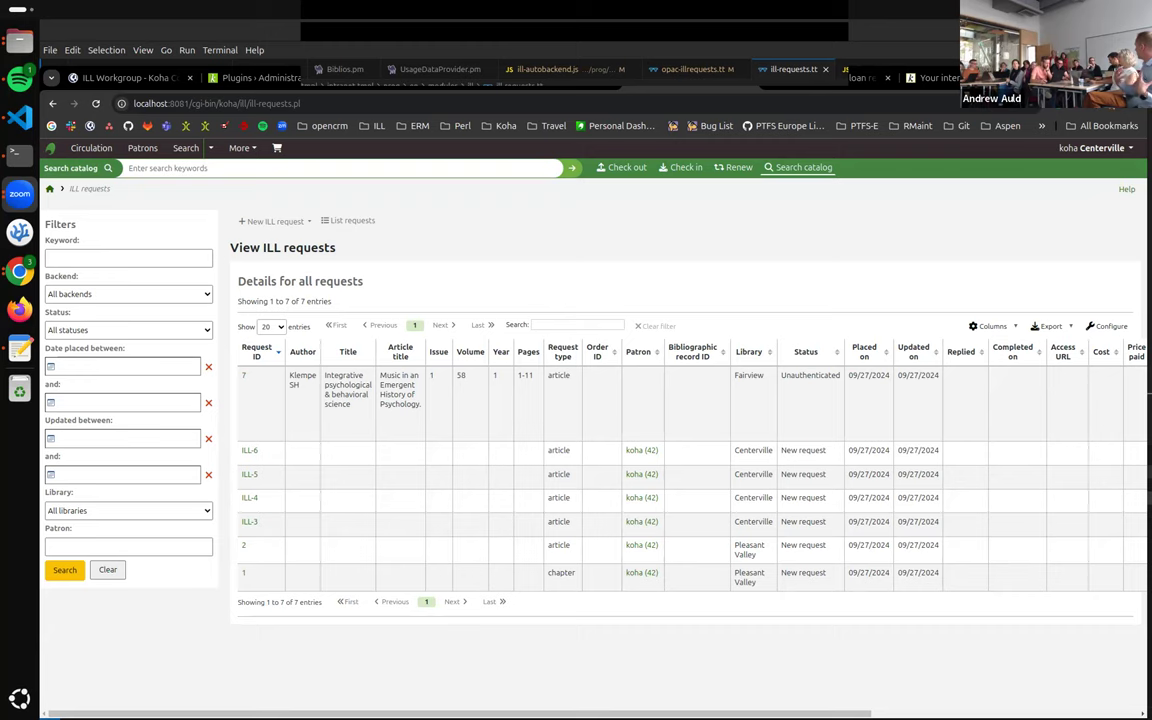
click(484, 236)
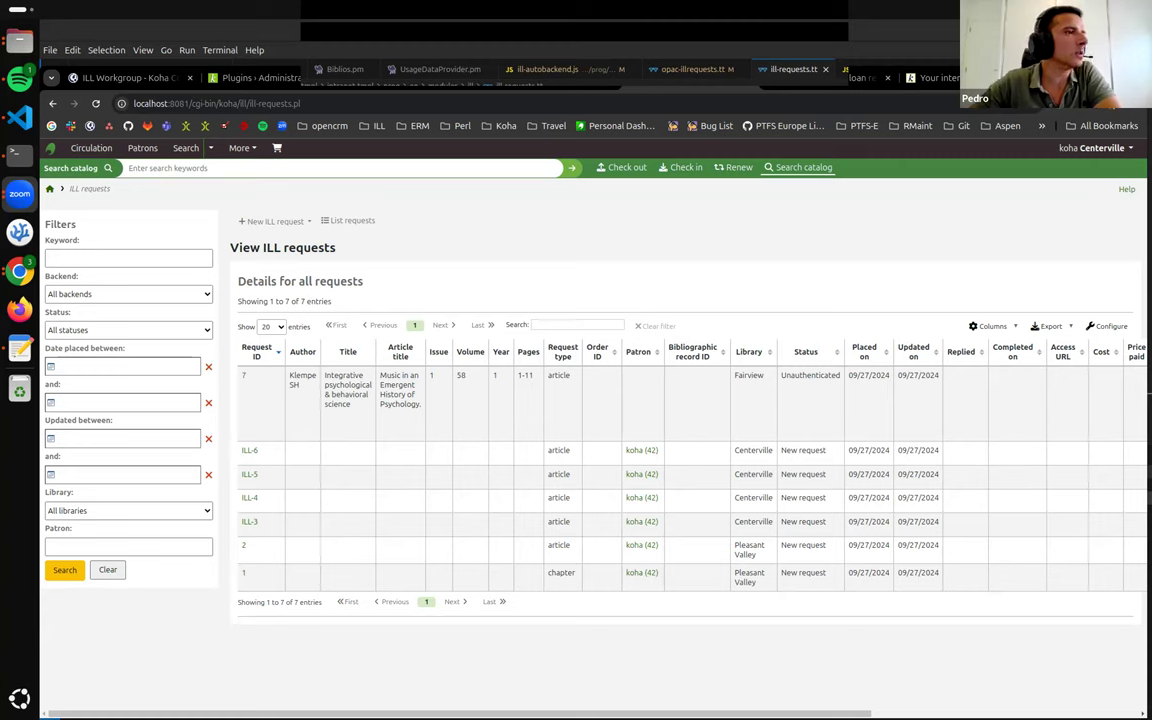
click(468, 249)
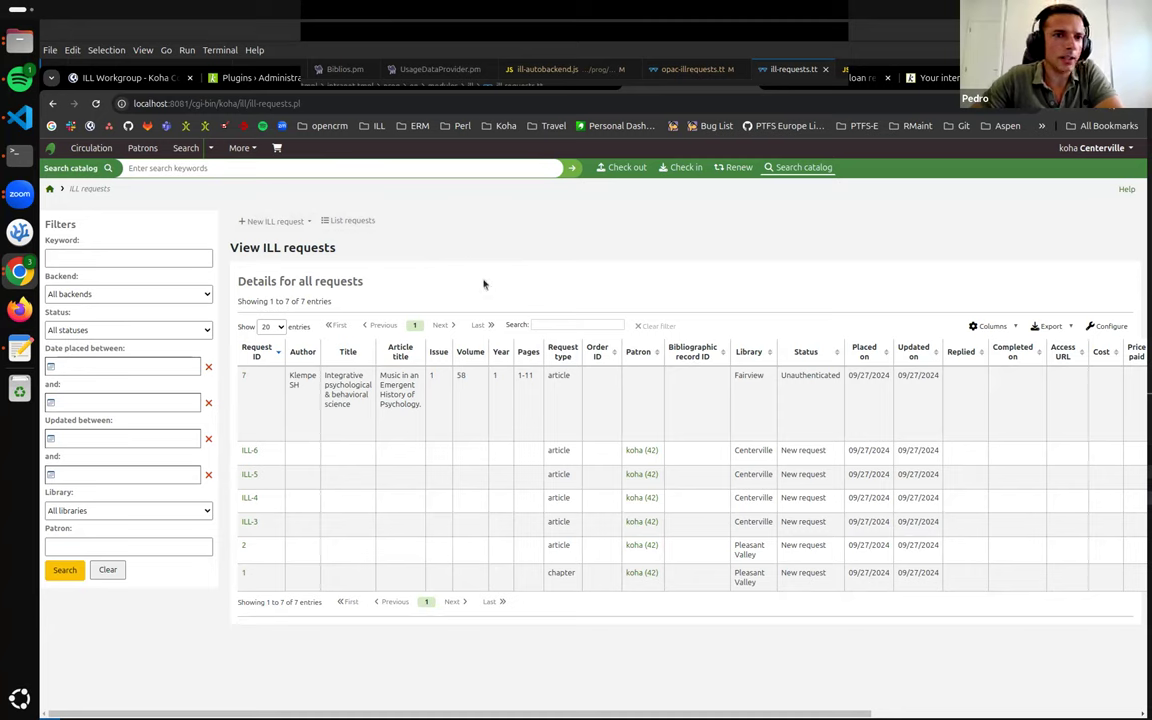
In the ILL Workgroup channel, point out Bugs 35570, 35604 and 36197 in the thread's bug list.
click(150, 78)
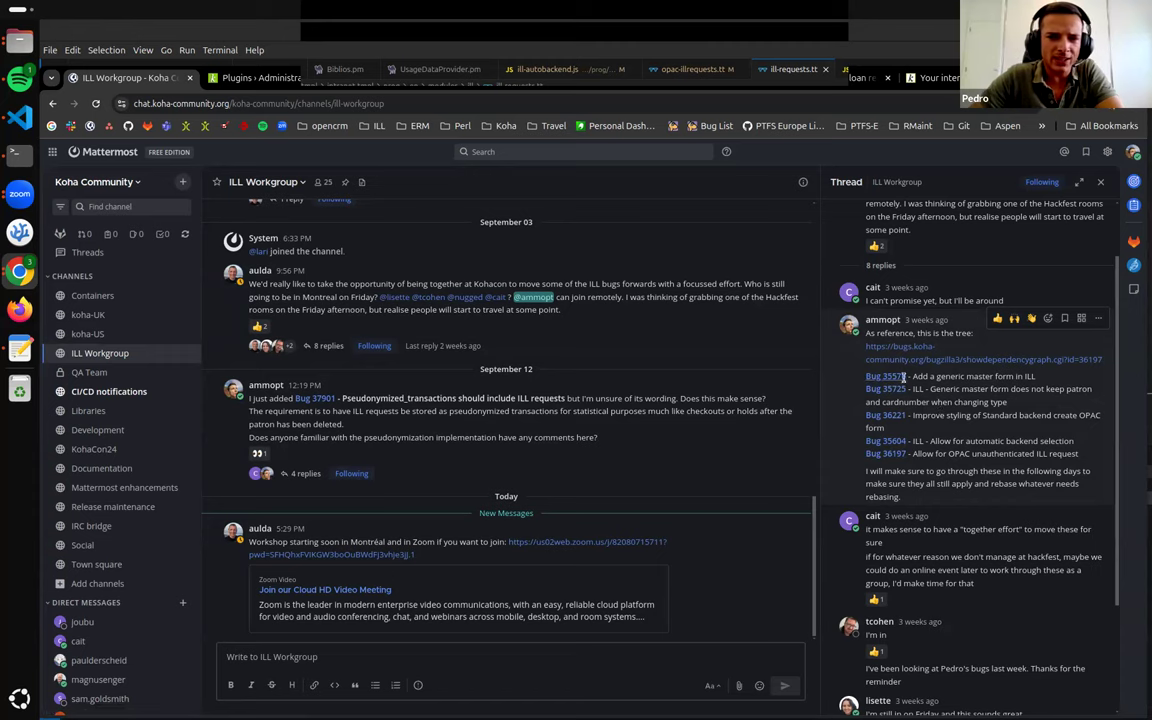
drag(913, 376, 950, 445)
click(950, 452)
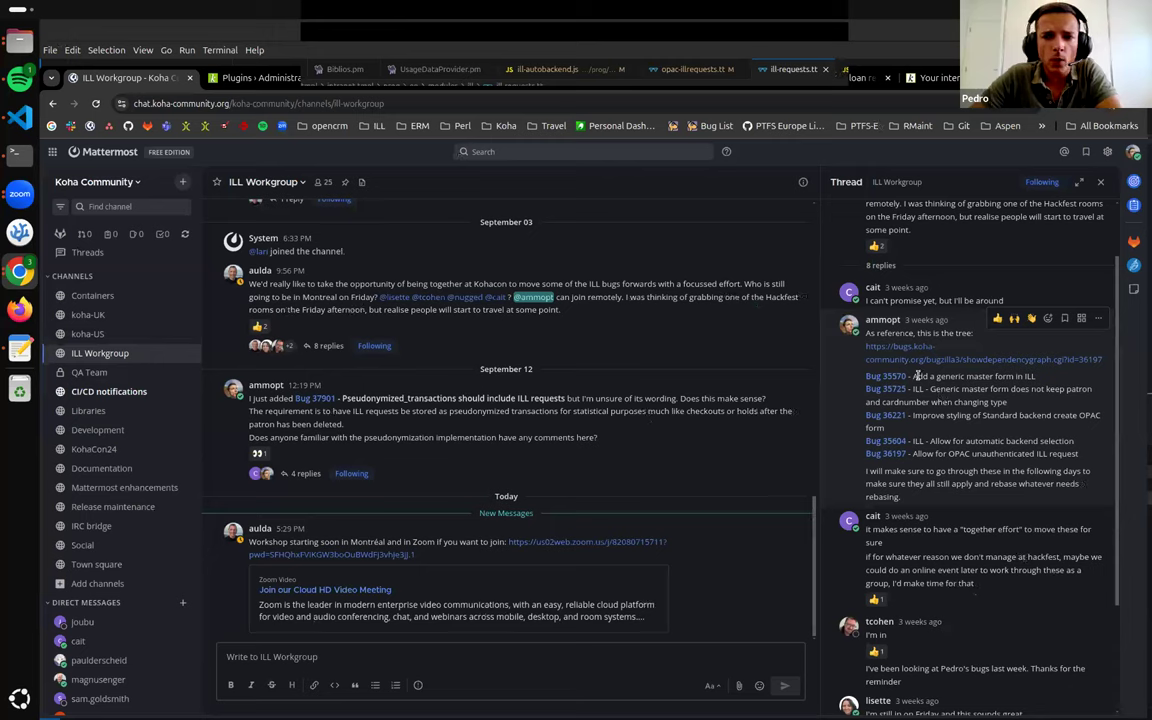
drag(915, 377, 985, 377)
click(985, 377)
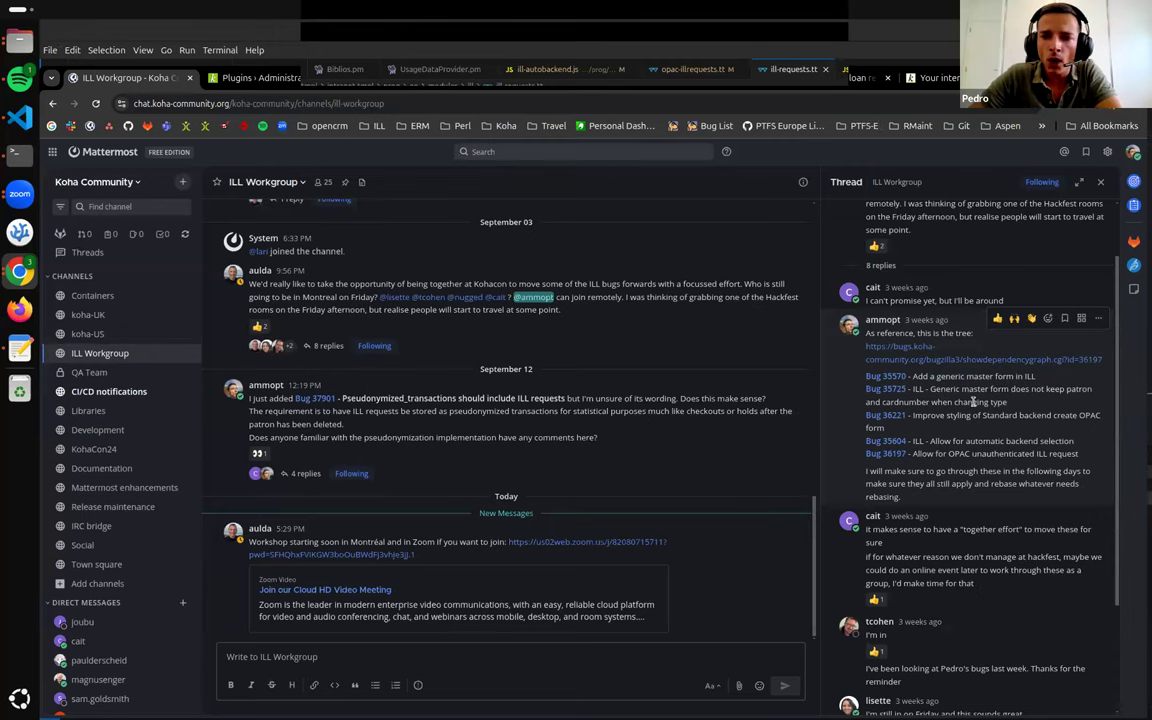
drag(922, 441, 1010, 441)
click(1010, 441)
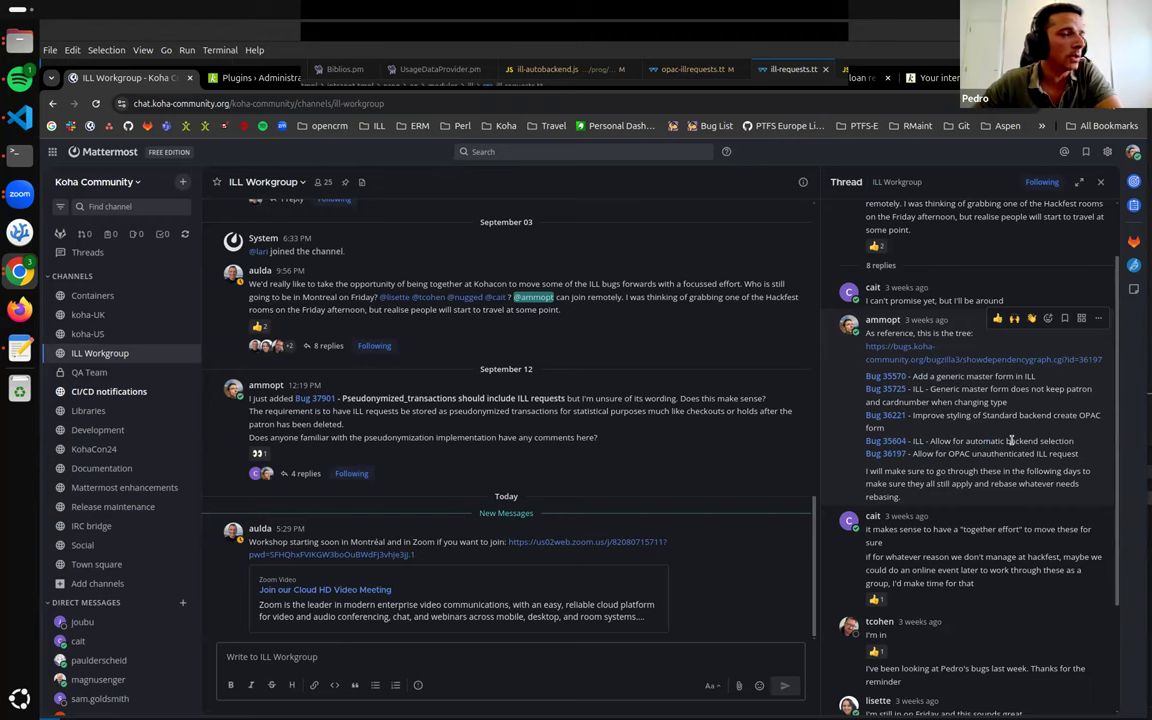
drag(922, 454, 966, 454)
click(963, 453)
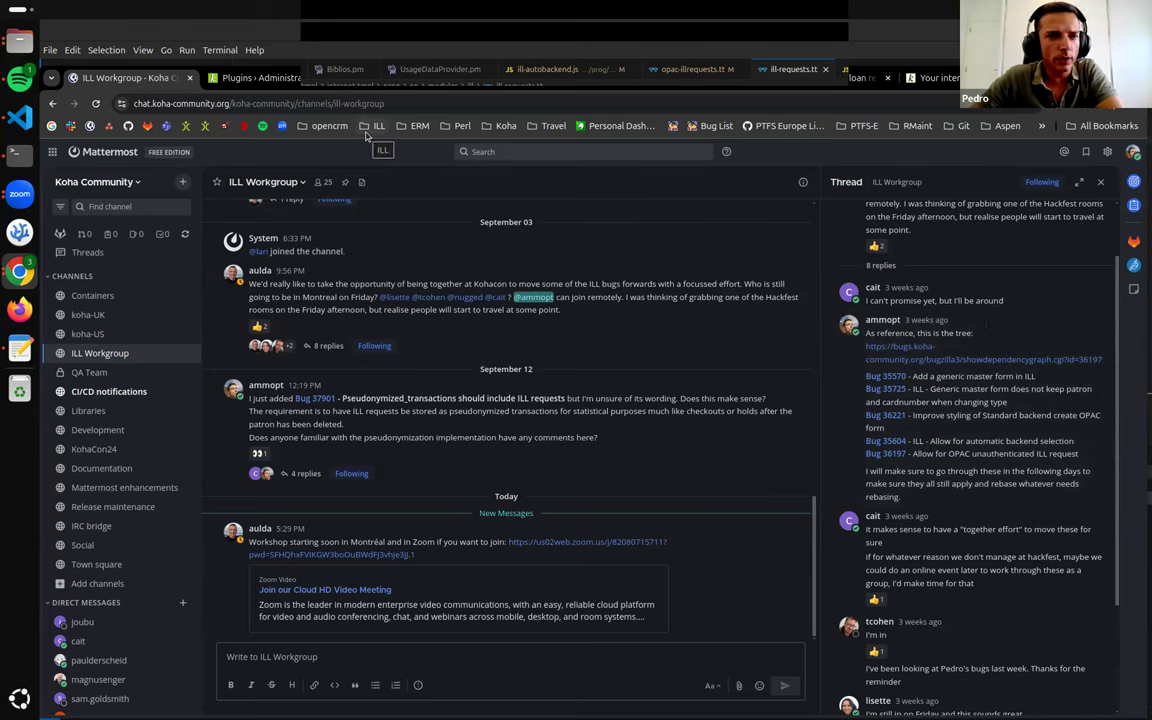
Return to the seven-request ILL list and check which backends New ILL request offers.
click(395, 73)
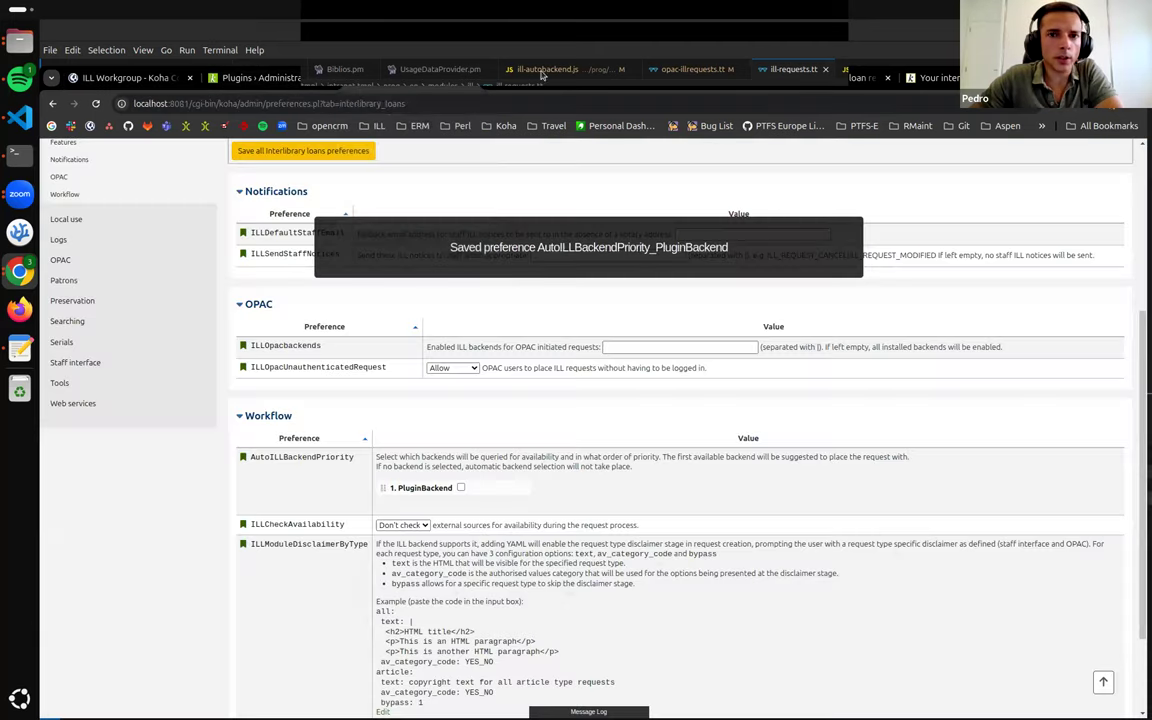
click(440, 73)
click(264, 76)
click(588, 73)
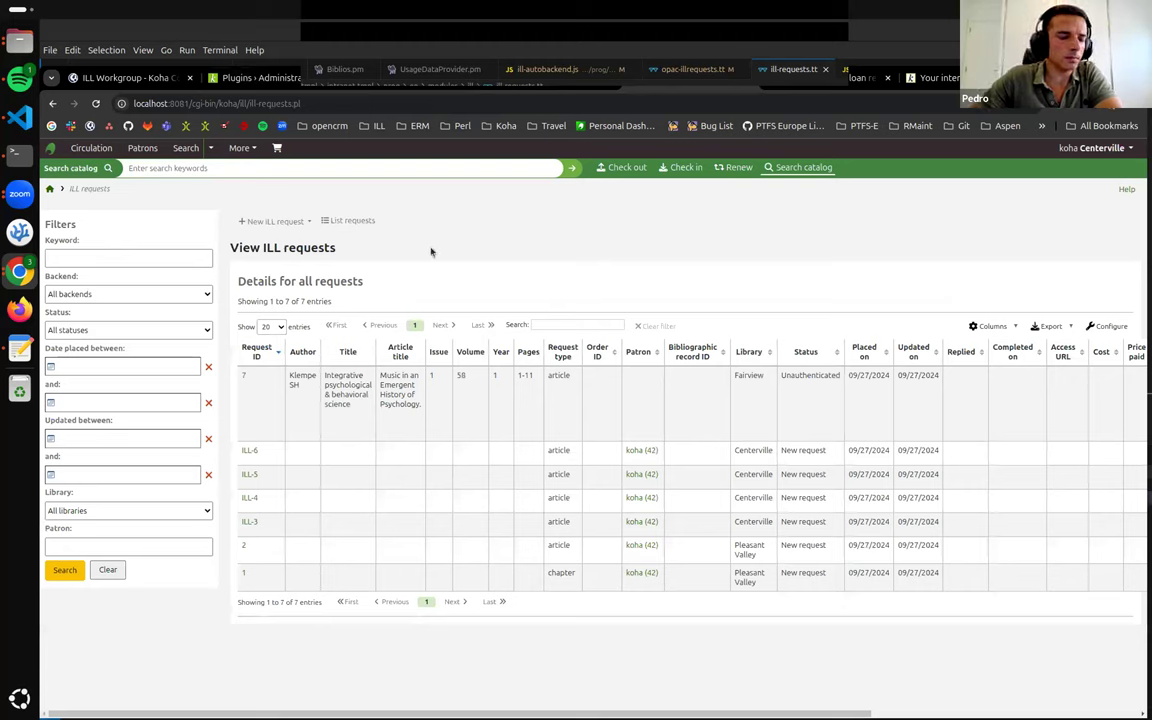
click(273, 221)
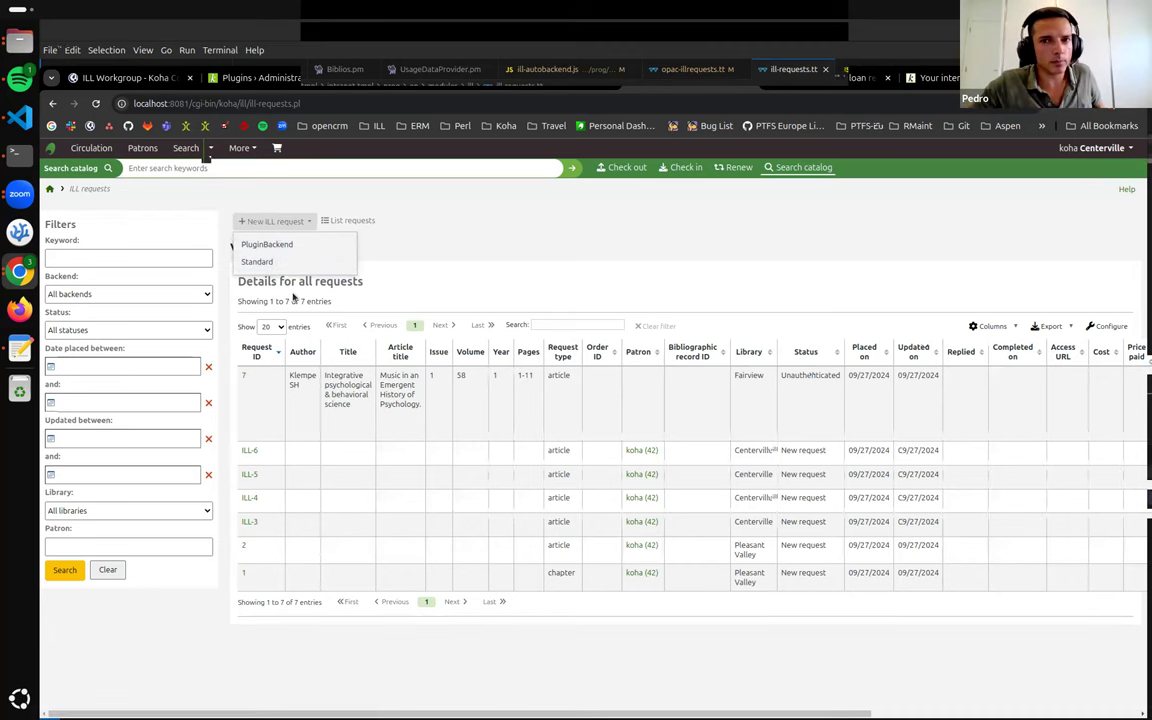
Start a new Standard-backend ILL request with type Journal article.
click(527, 230)
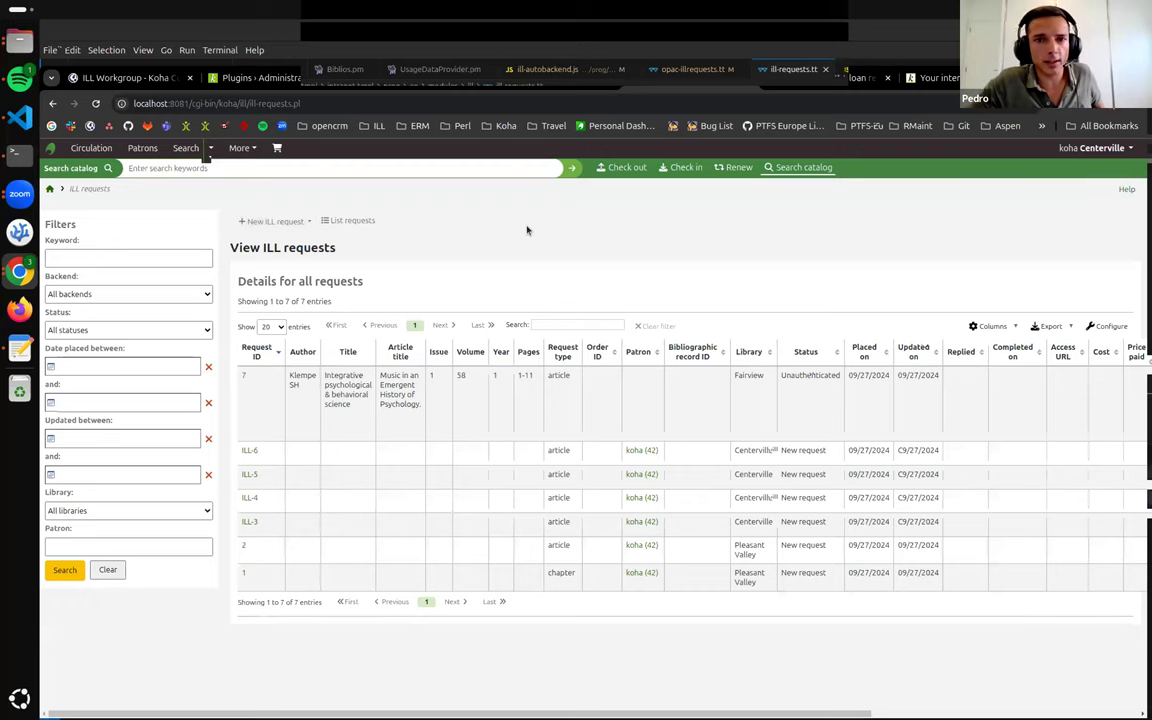
click(276, 221)
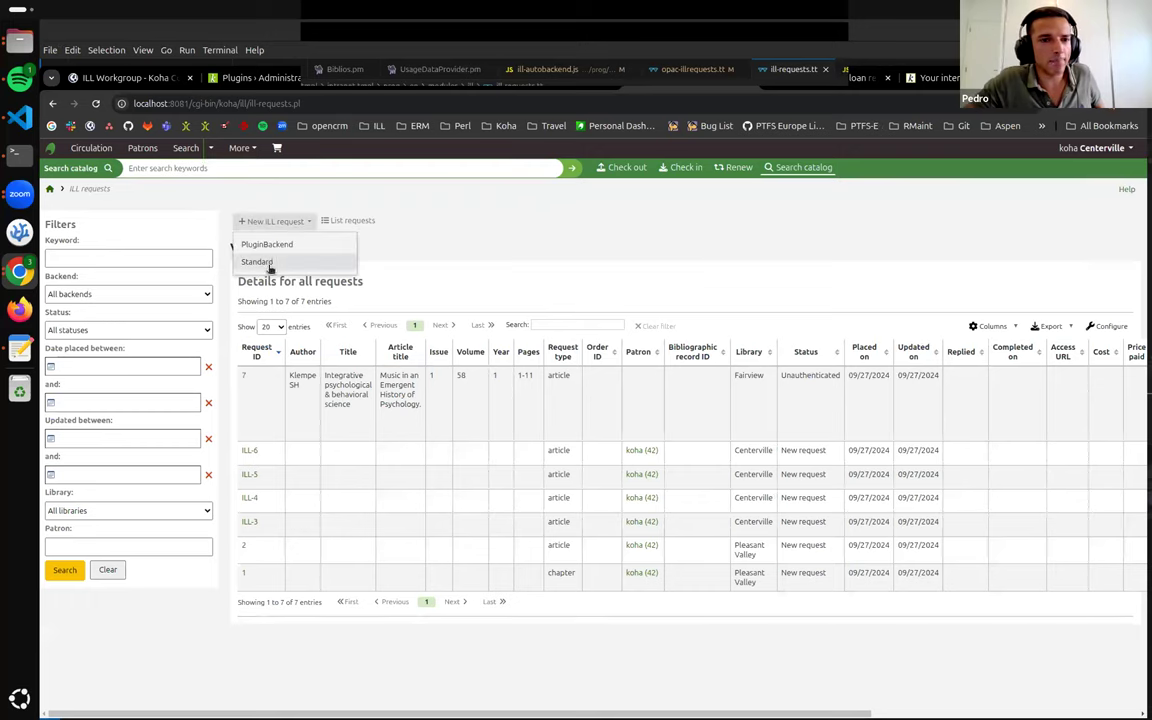
click(269, 262)
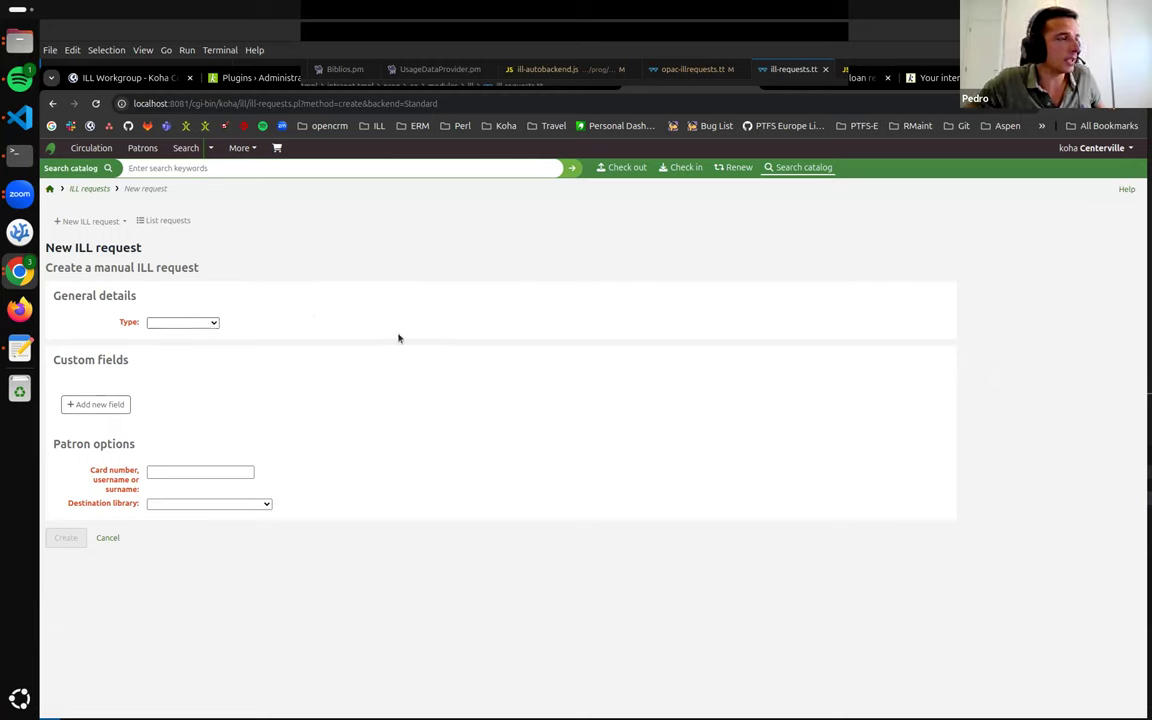
click(168, 323)
click(190, 396)
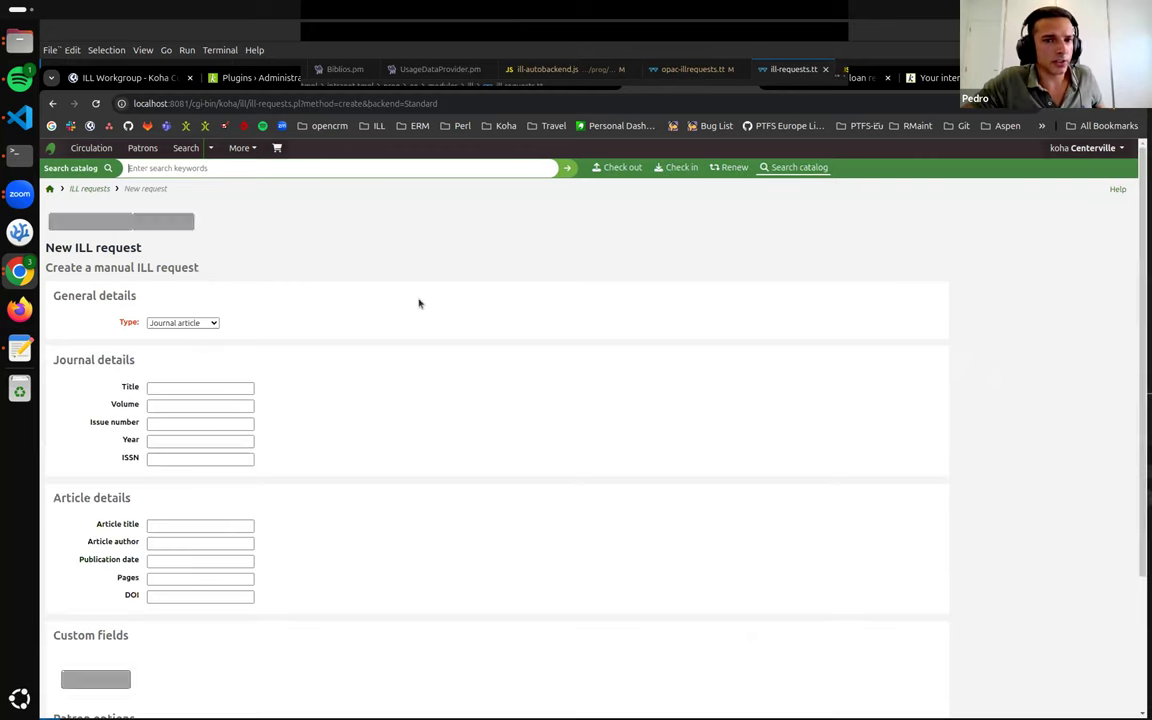
Fill DOI 10.1016/j.cellimm.2017.12.003, the card number and Pleasant Valley, then create request 8.
scroll(311, 360, down, 2)
click(213, 417)
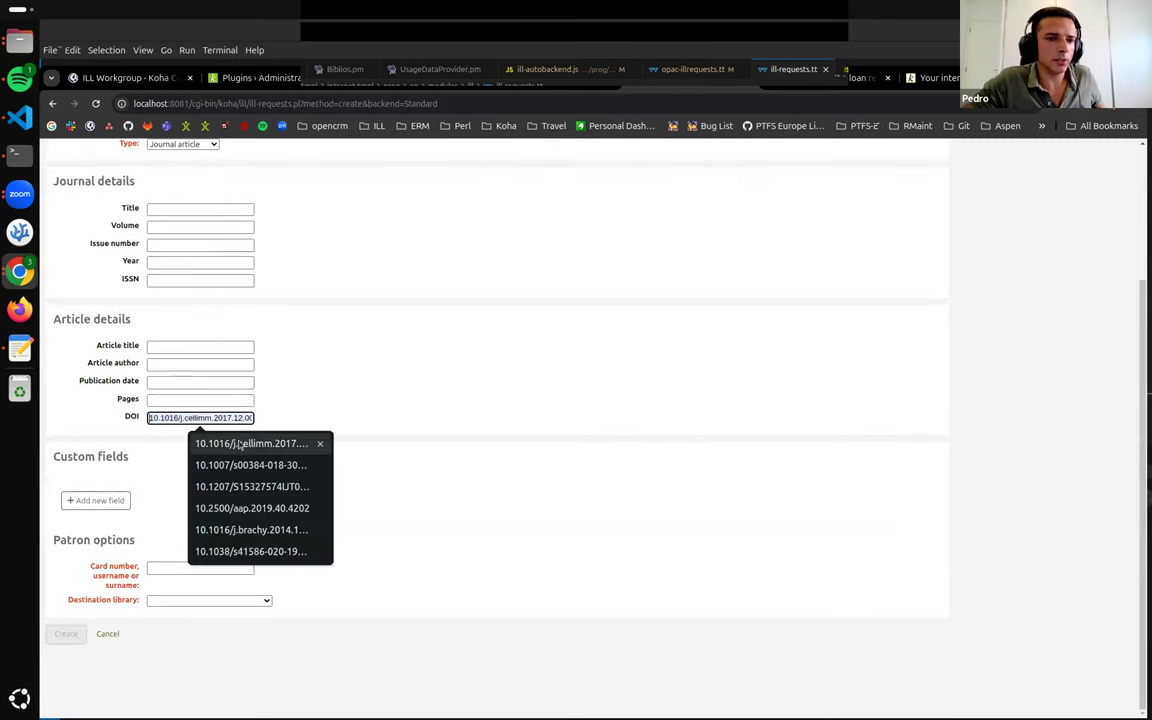
click(205, 442)
click(189, 569)
text(42)
click(200, 600)
click(195, 527)
click(66, 633)
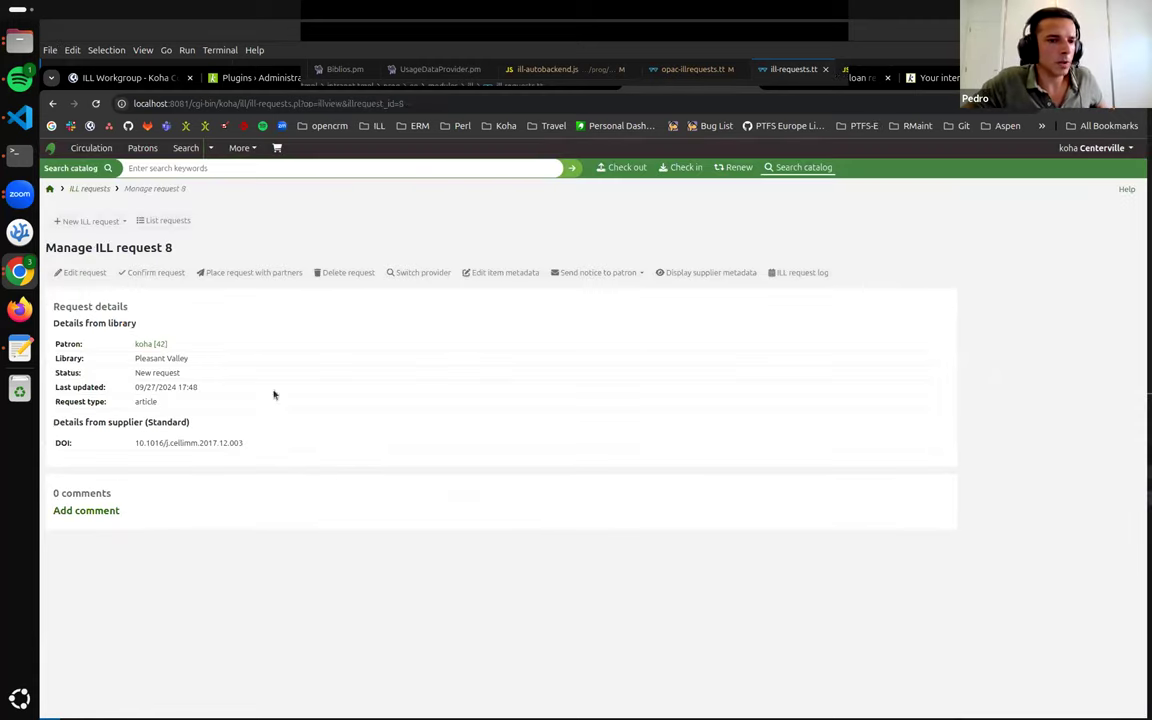
click(177, 222)
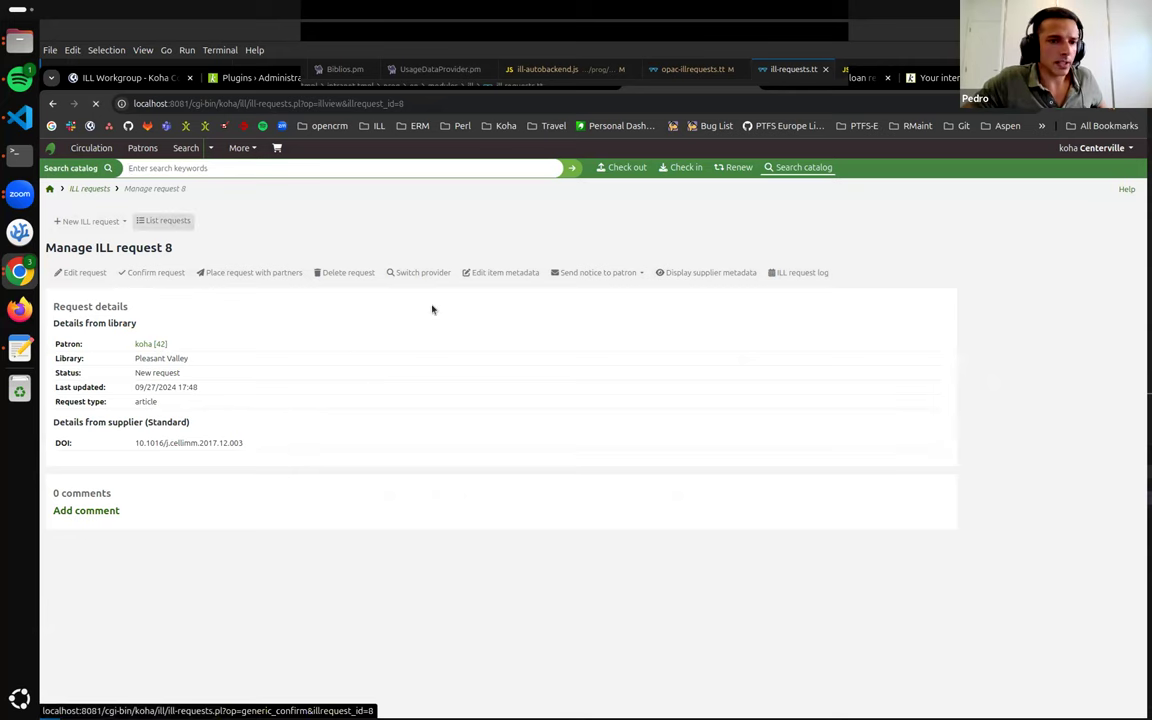
scroll(503, 340, right, 5)
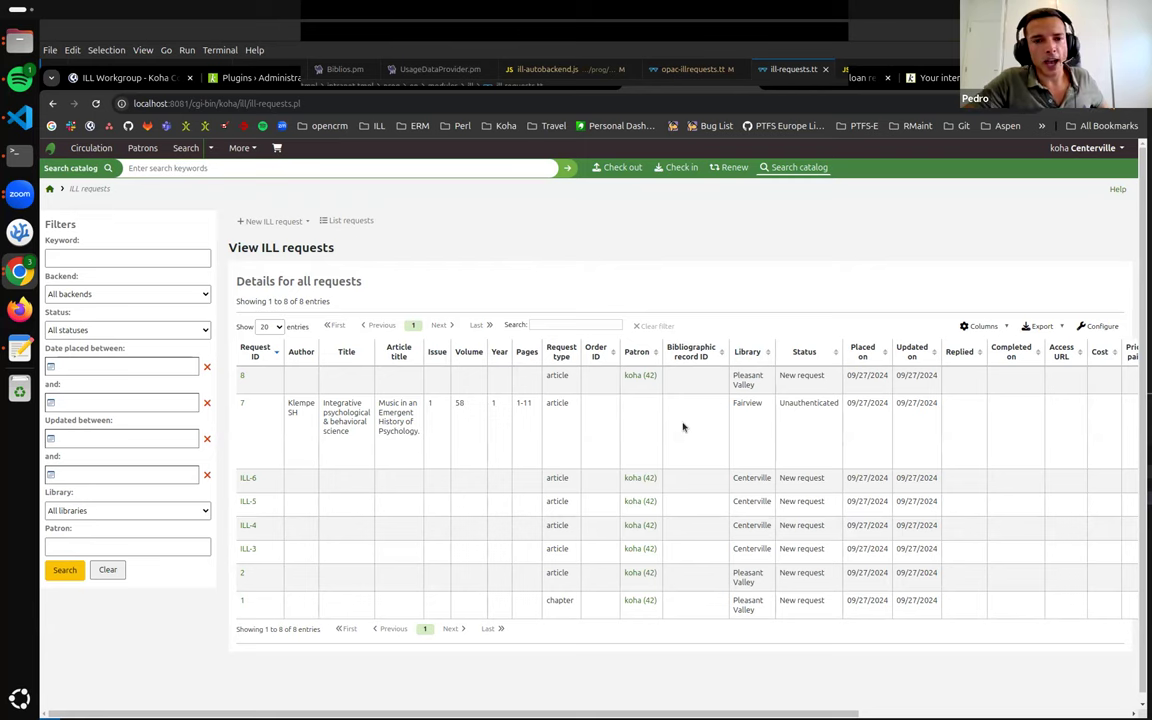
scroll(684, 425, right, 5)
scroll(684, 425, left, 5)
click(257, 224)
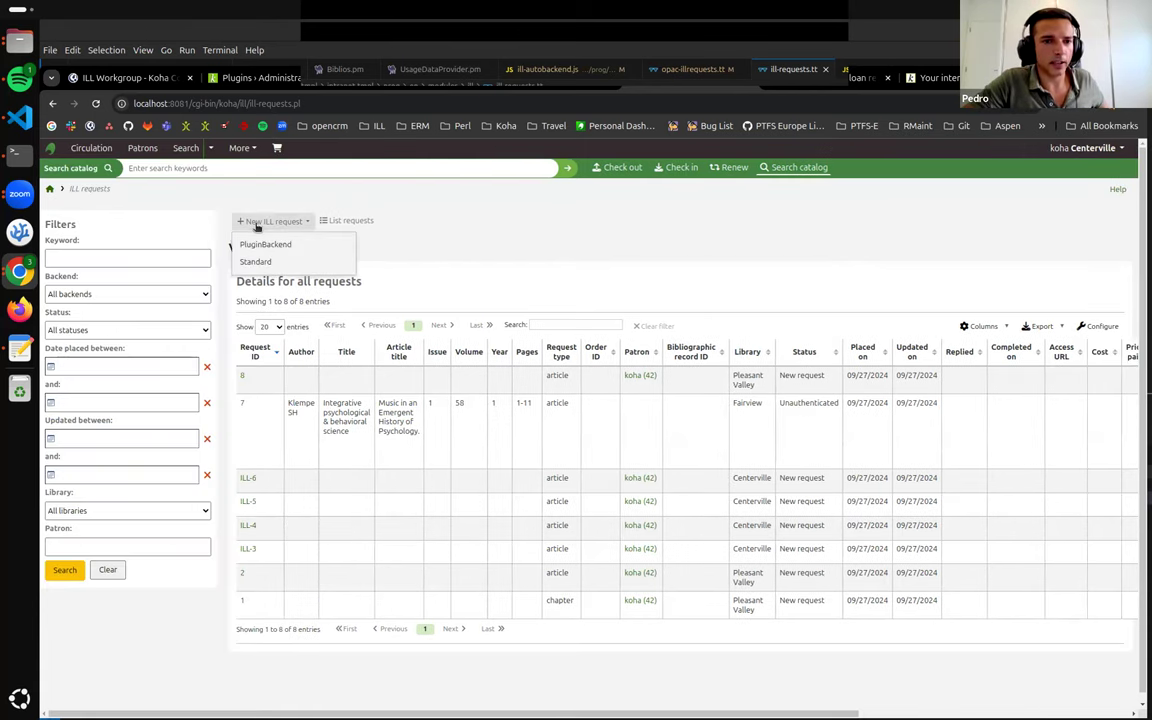
click(404, 260)
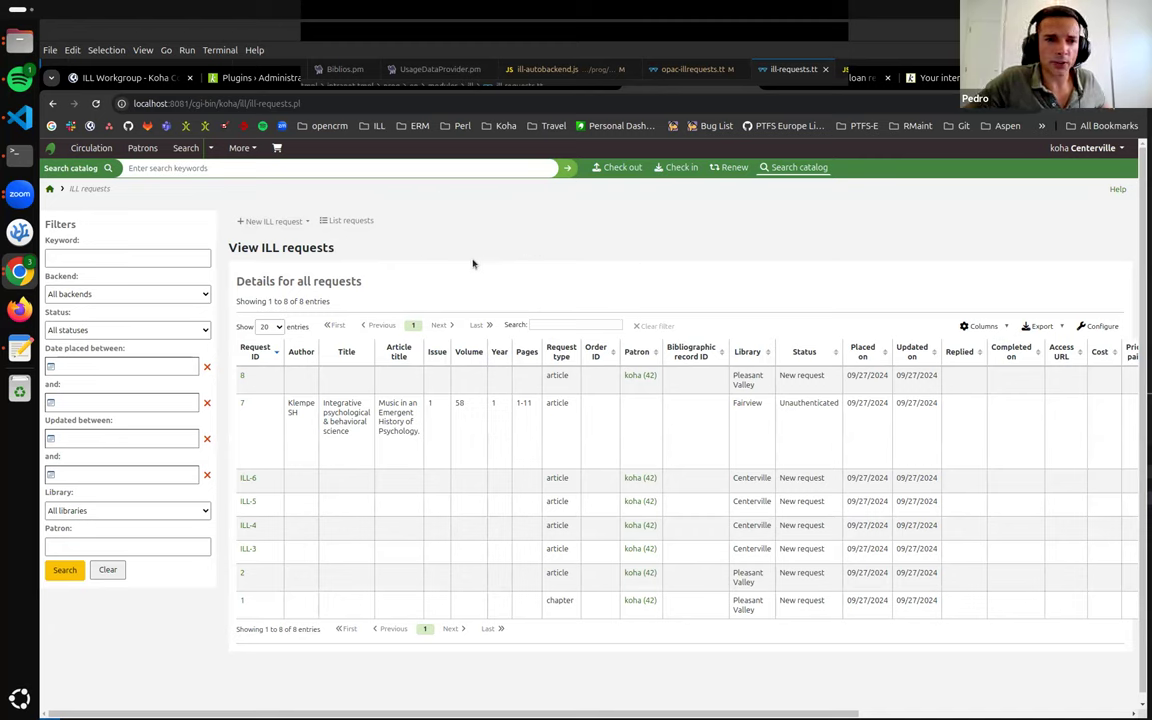
click(283, 223)
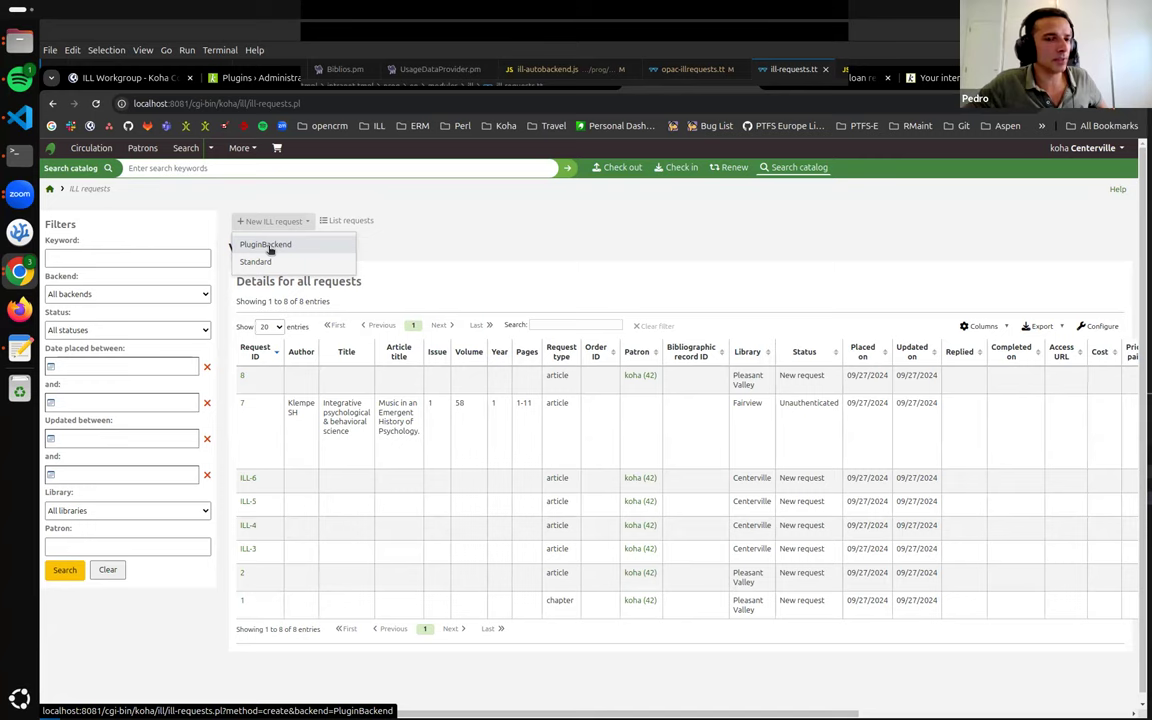
click(468, 231)
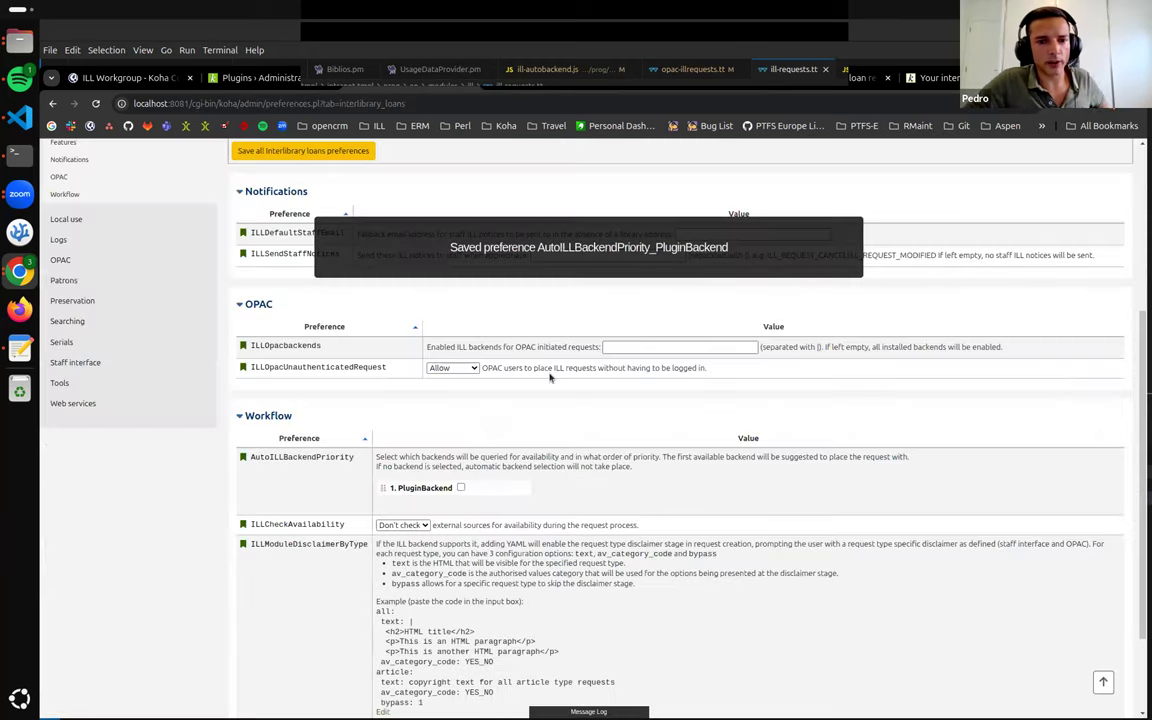
Tick PluginBackend under AutoILLBackendPriority, save the Interlibrary loans preferences, and reopen ILL requests.
scroll(549, 377, down, 2)
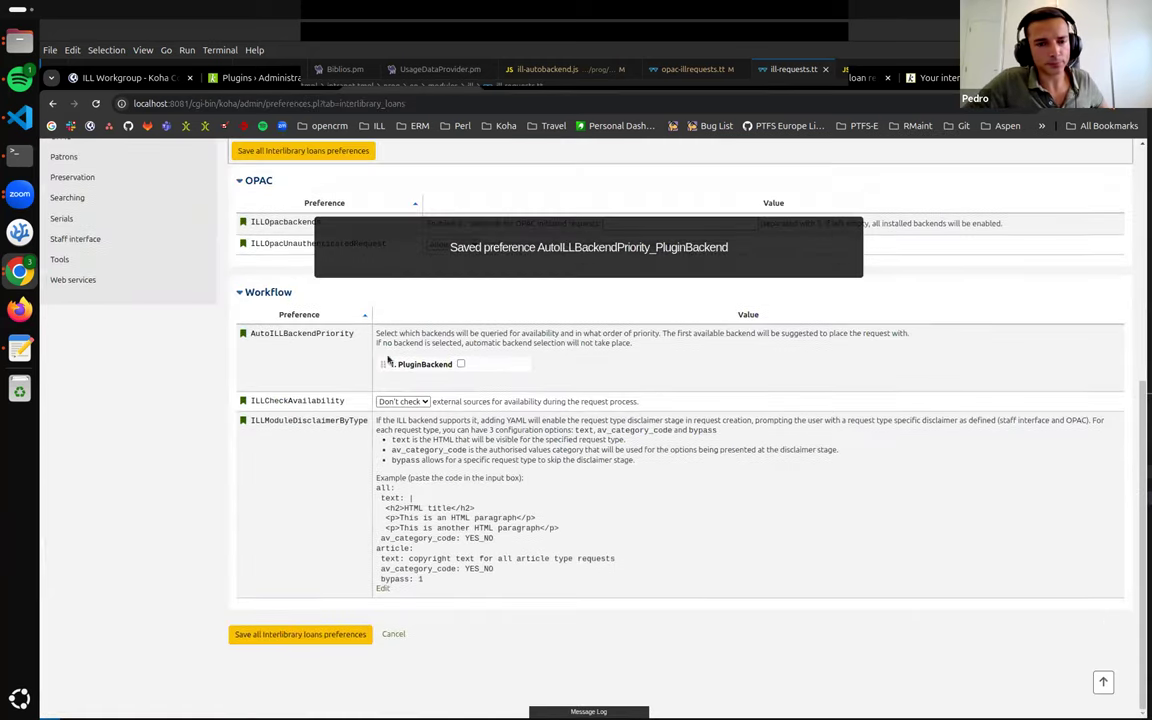
scroll(257, 406, up, 1)
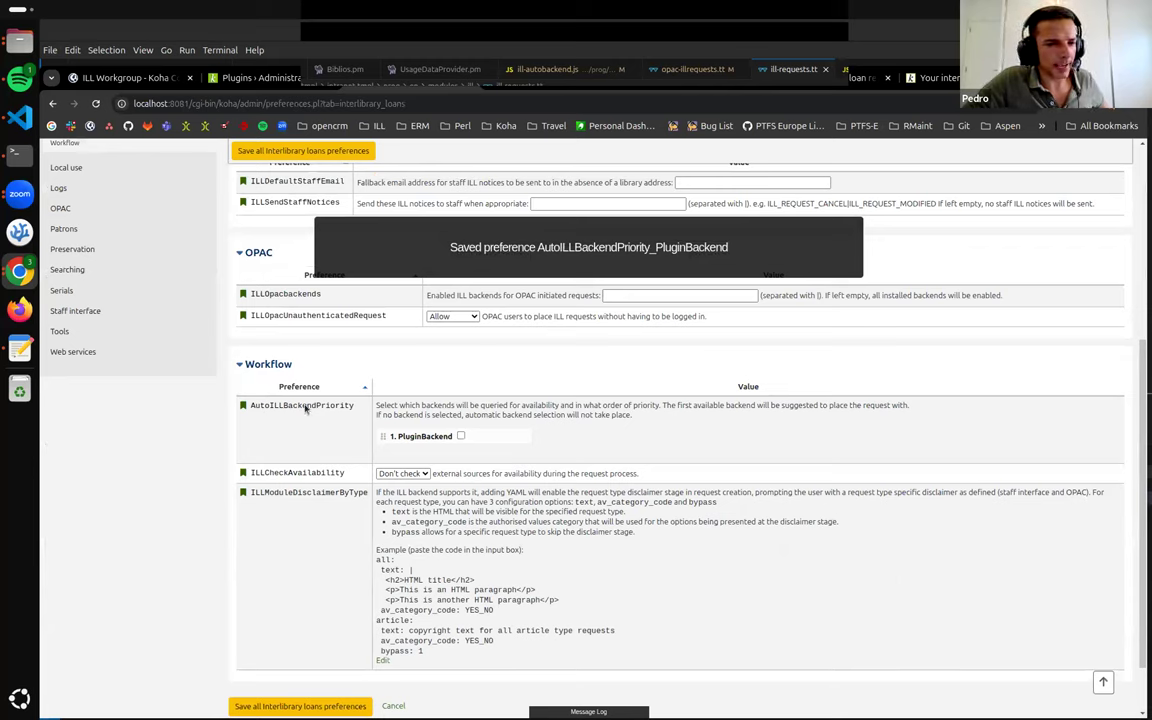
mouse_move(409, 443)
mouse_down()
mouse_move(400, 462)
mouse_move(383, 439)
mouse_move(390, 462)
mouse_move(400, 455)
mouse_move(392, 440)
mouse_up()
scroll(390, 400, down, 1)
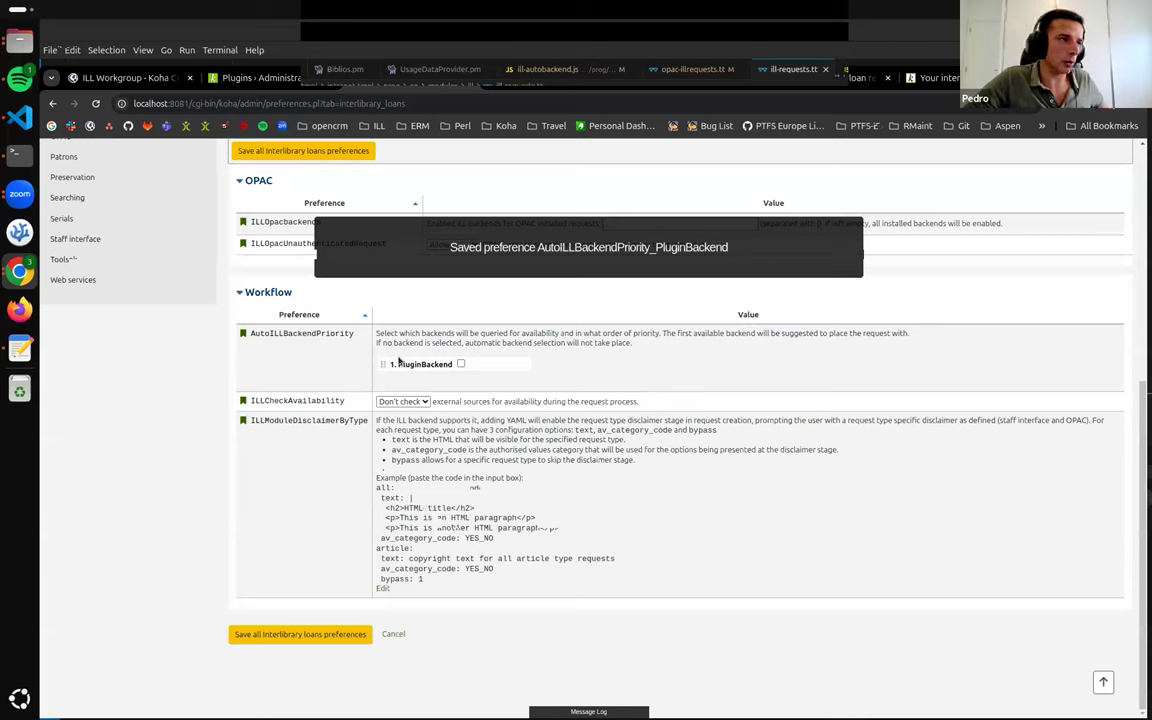
click(425, 364)
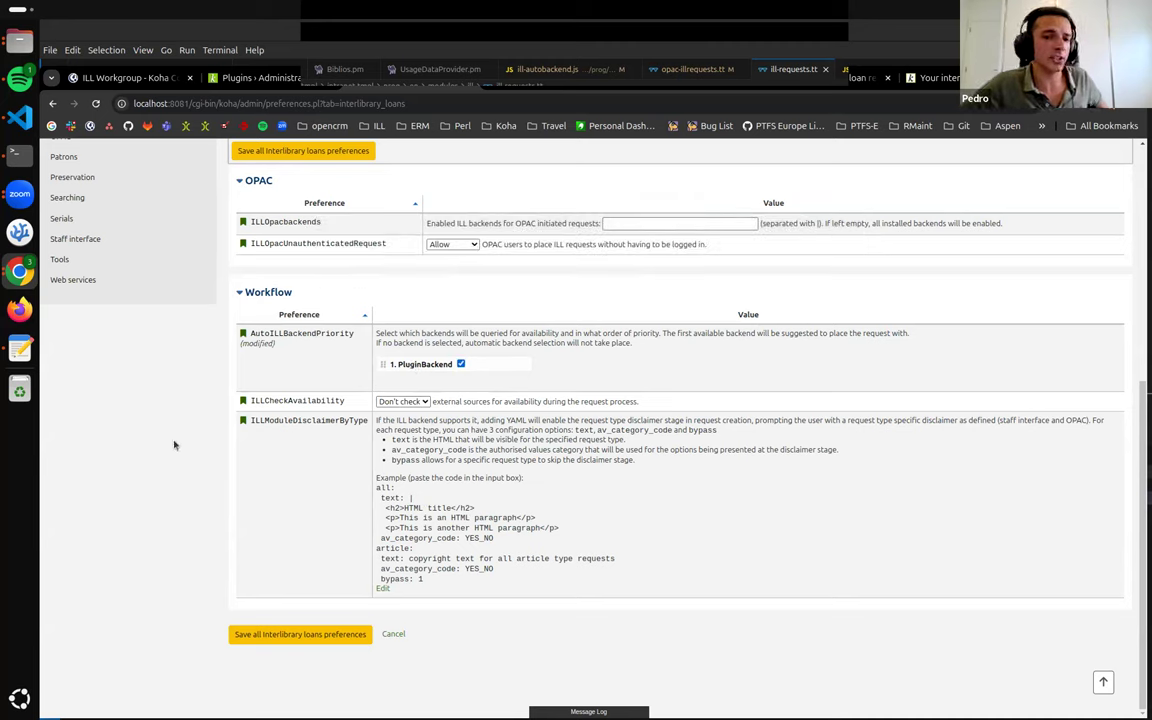
click(303, 634)
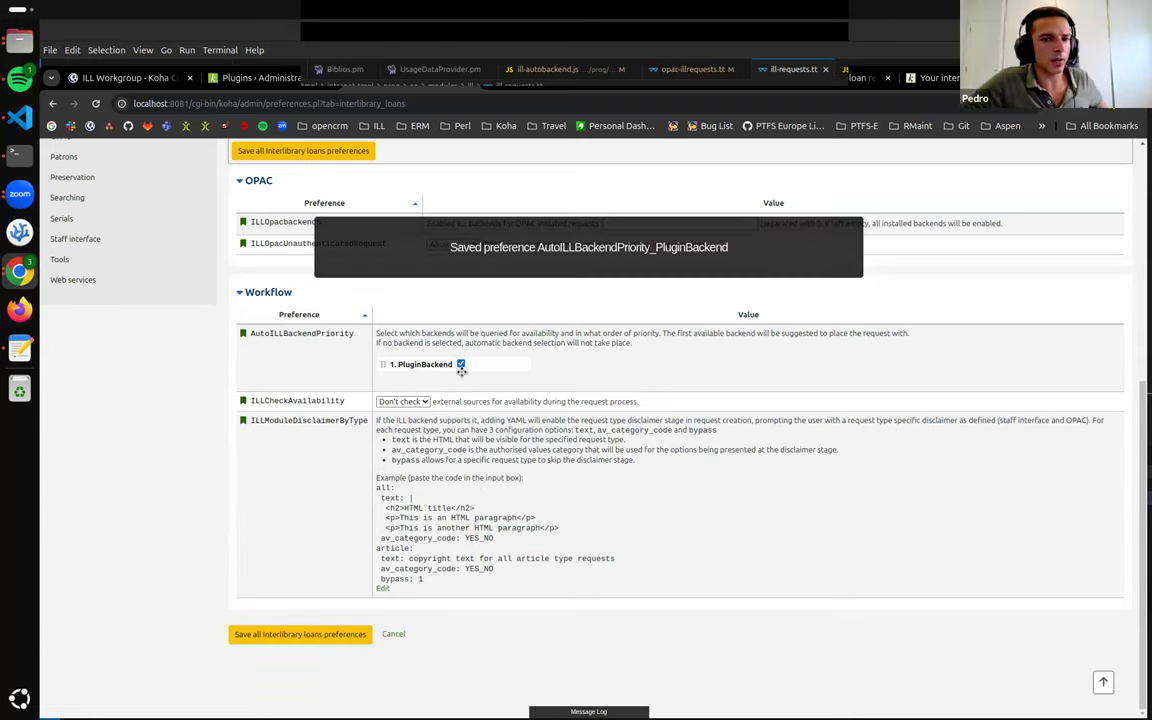
scroll(445, 410, up, 1)
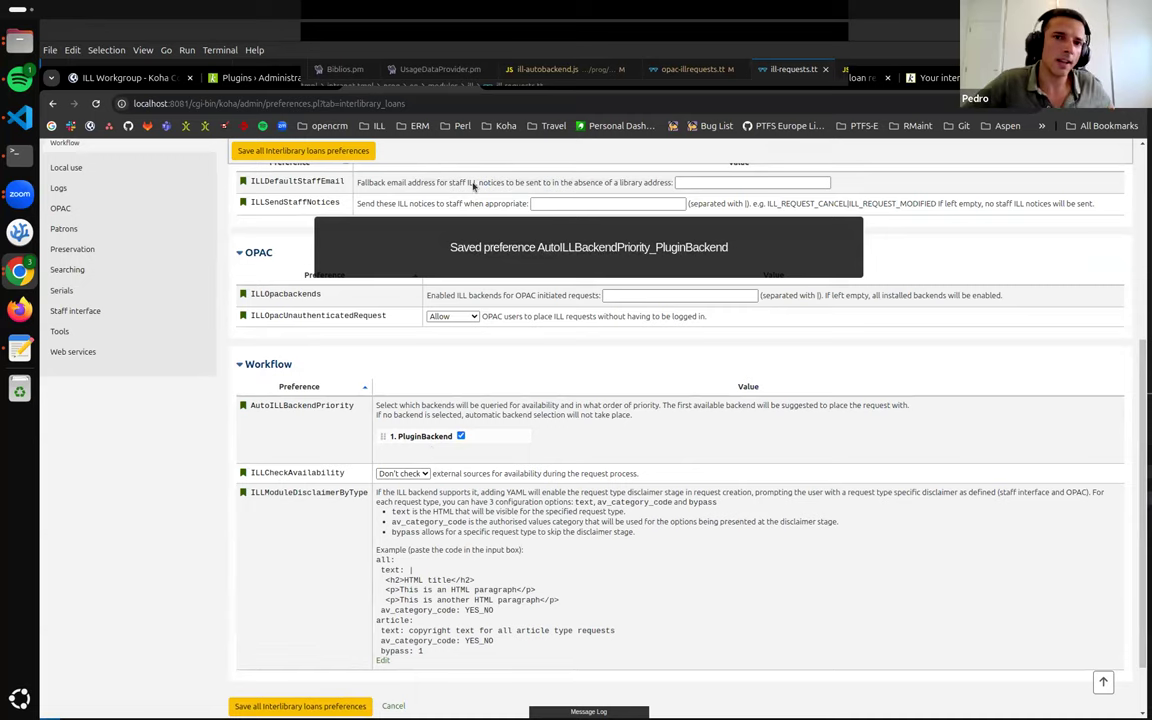
click(470, 80)
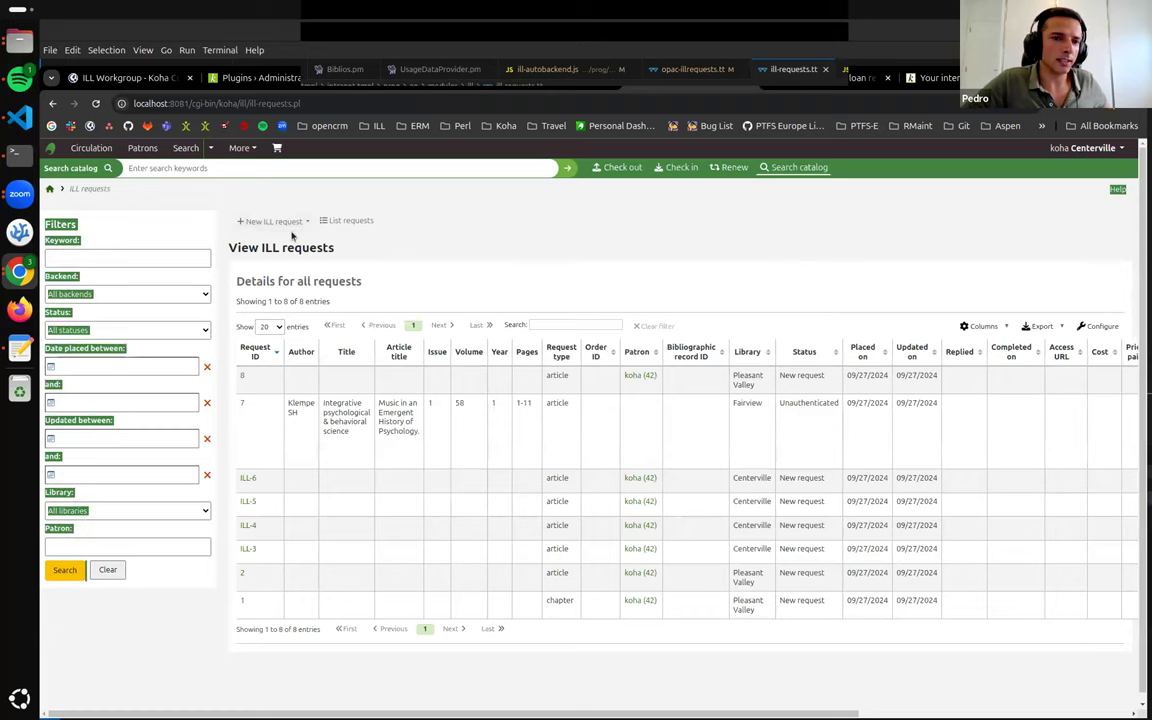
Reload the ILL list and start a new automatic request of type Journal article.
click(96, 104)
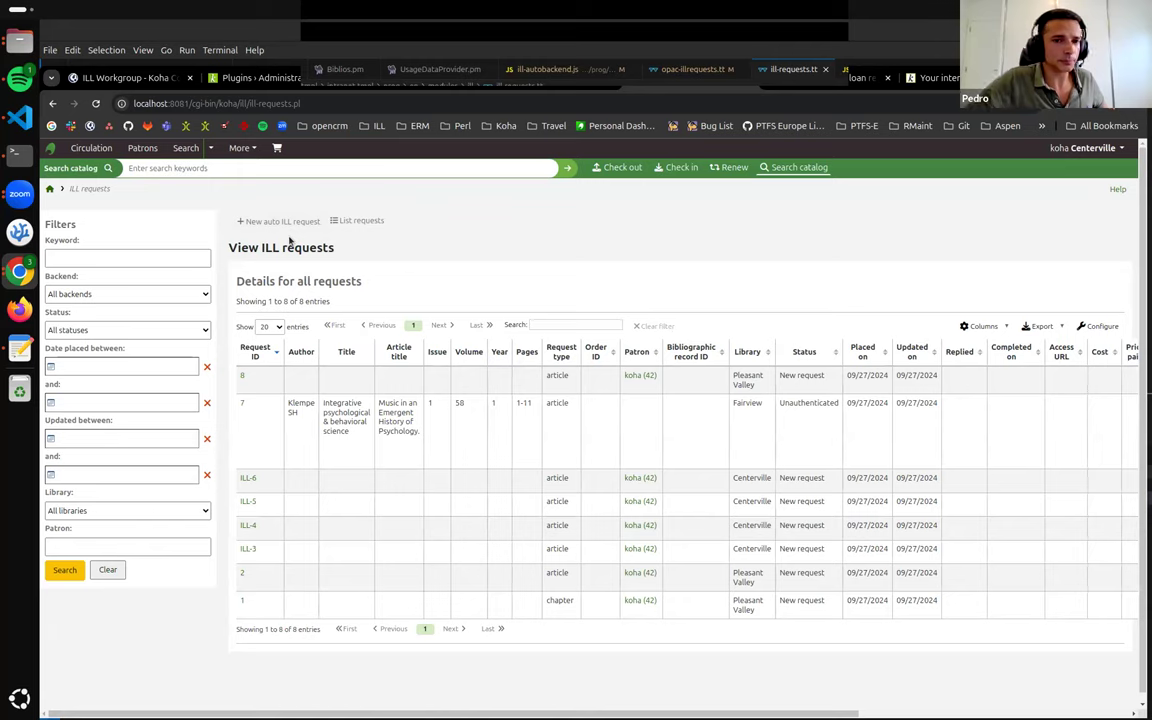
click(288, 222)
click(182, 323)
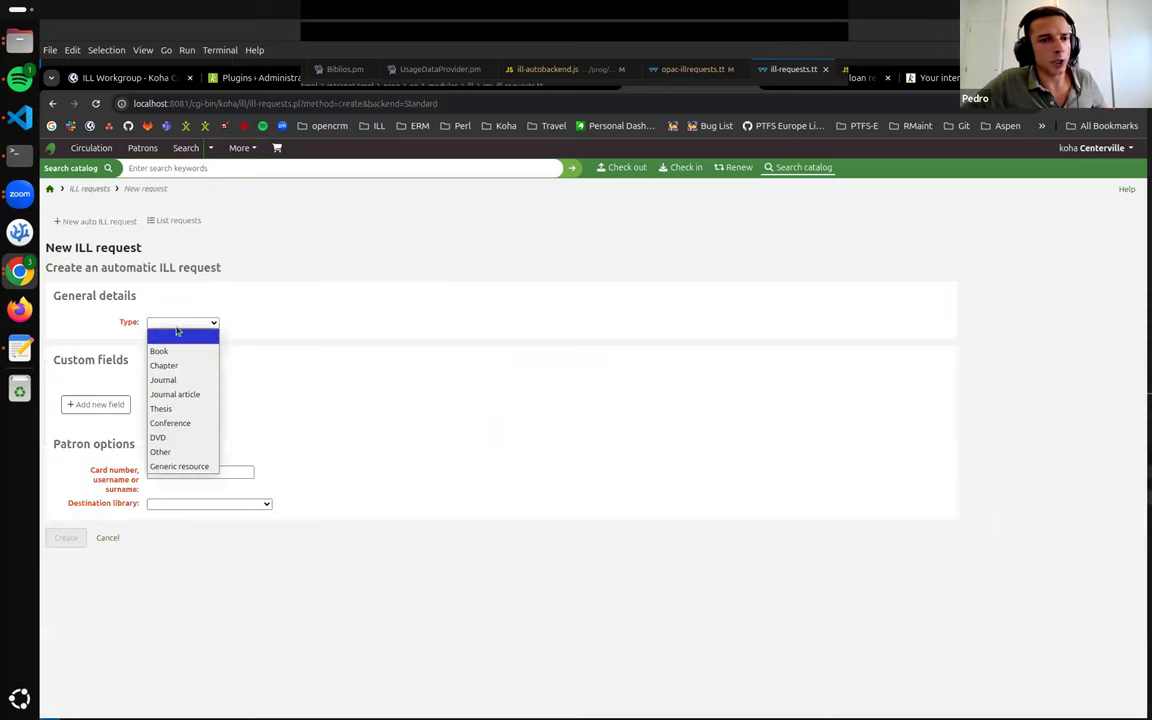
click(196, 396)
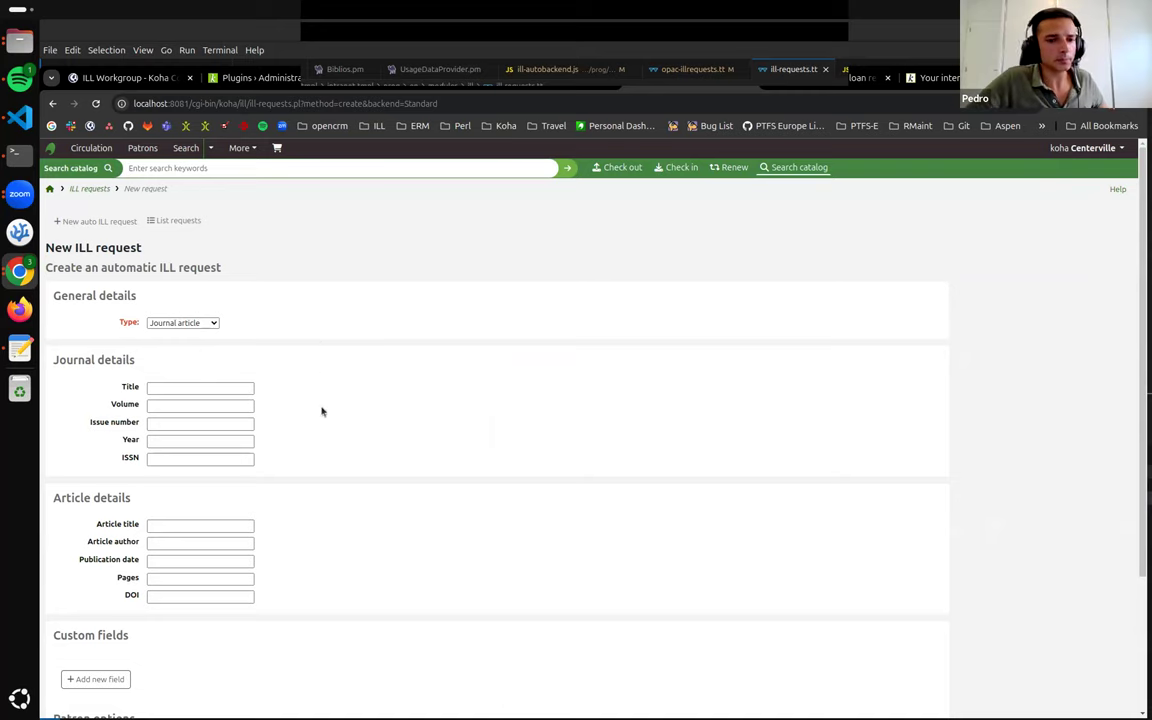
Fill the saved DOI, the patron's card number and Riverside as destination, then submit.
scroll(240, 543, down, 1)
click(205, 524)
click(270, 548)
scroll(305, 550, down, 2)
click(211, 566)
text(42)
click(206, 600)
click(193, 540)
scroll(300, 230, up, 1)
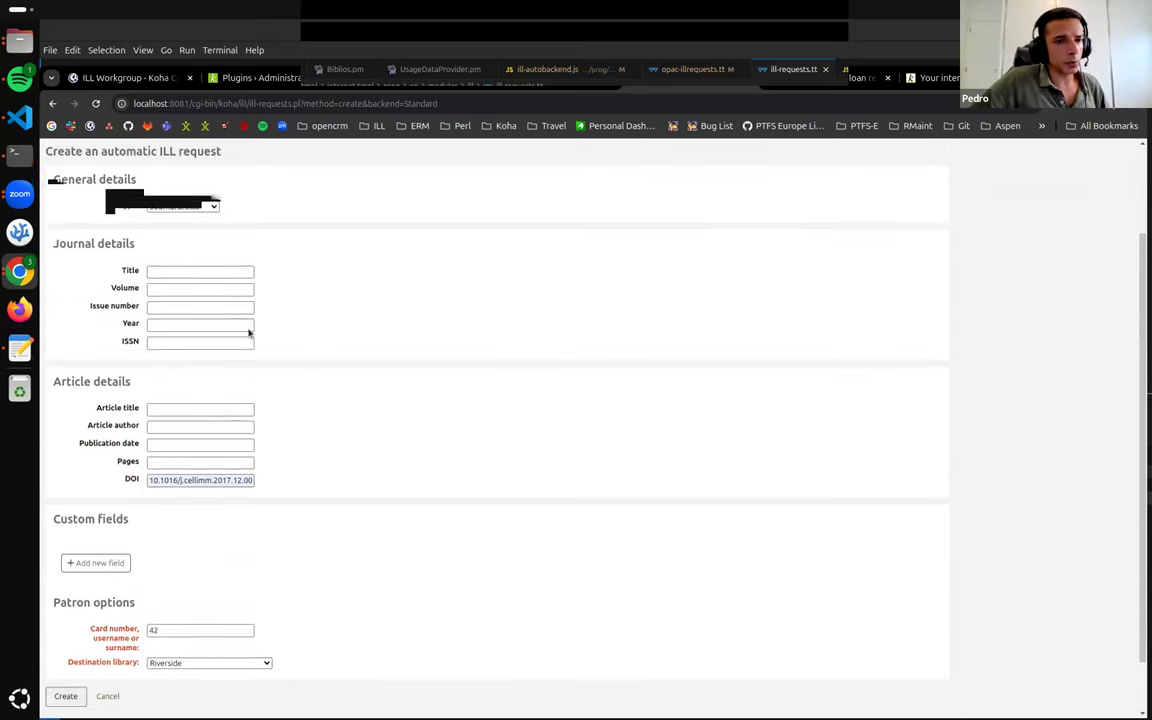
scroll(265, 420, down, 1)
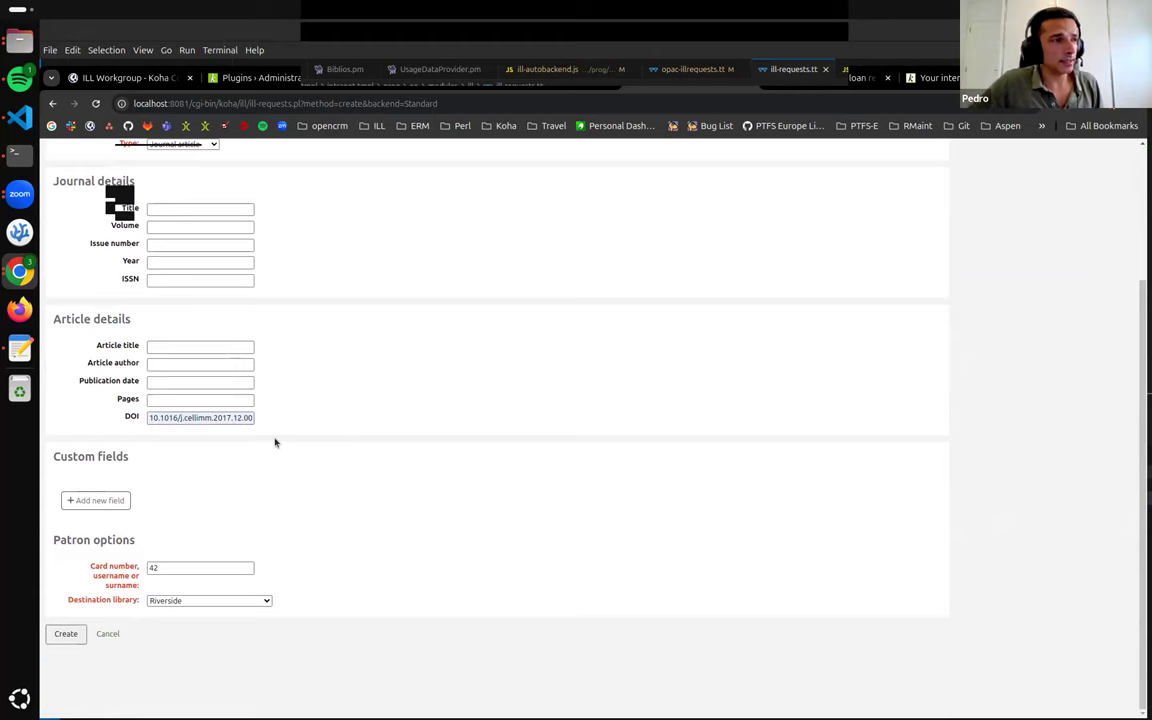
click(65, 633)
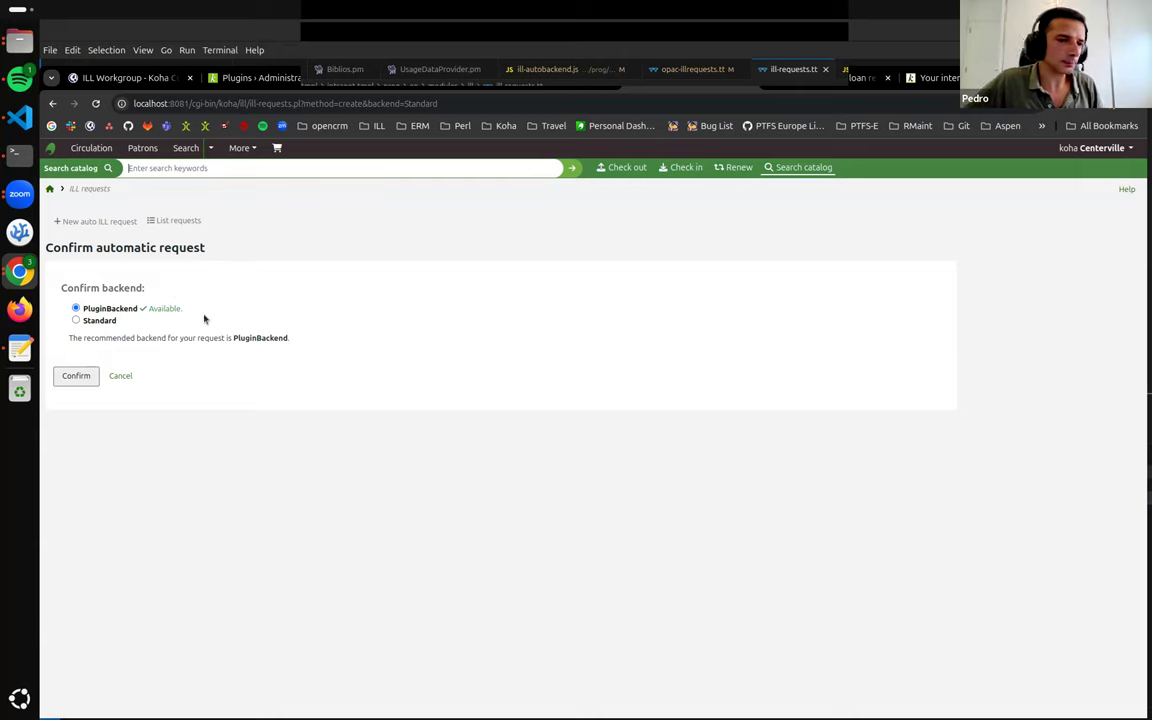
Reload the confirmation page and point out PluginBackend's availability and the recommended backend.
drag(82, 309, 137, 309)
click(137, 309)
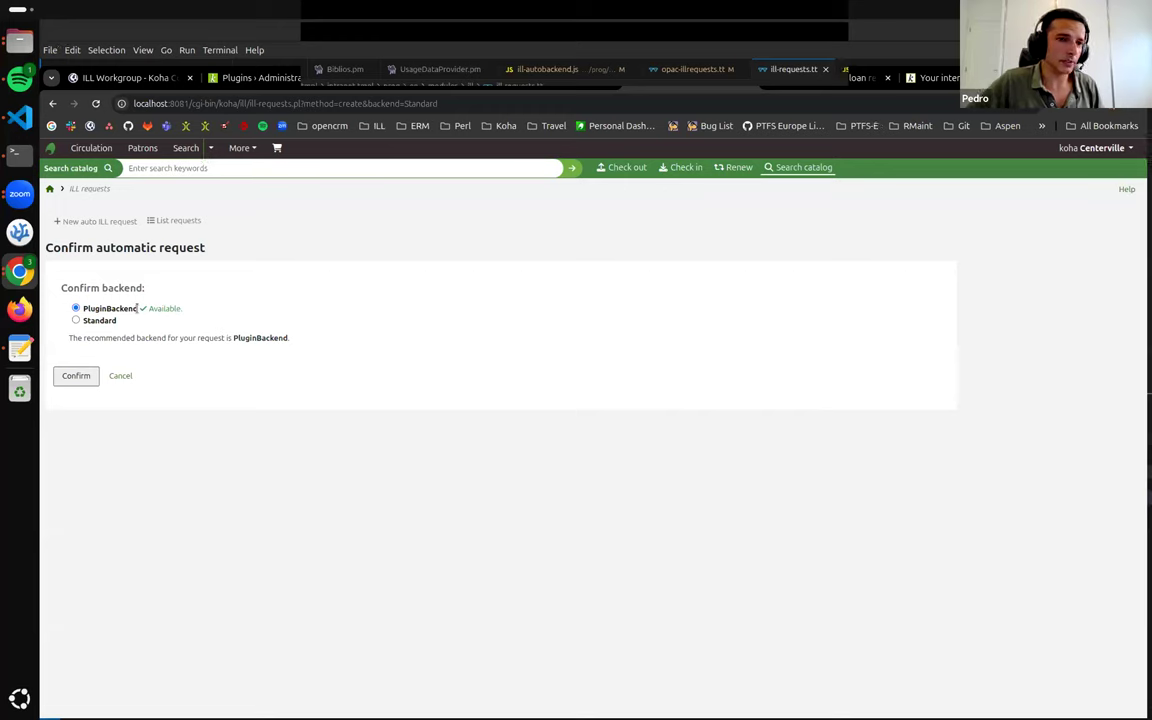
click(95, 103)
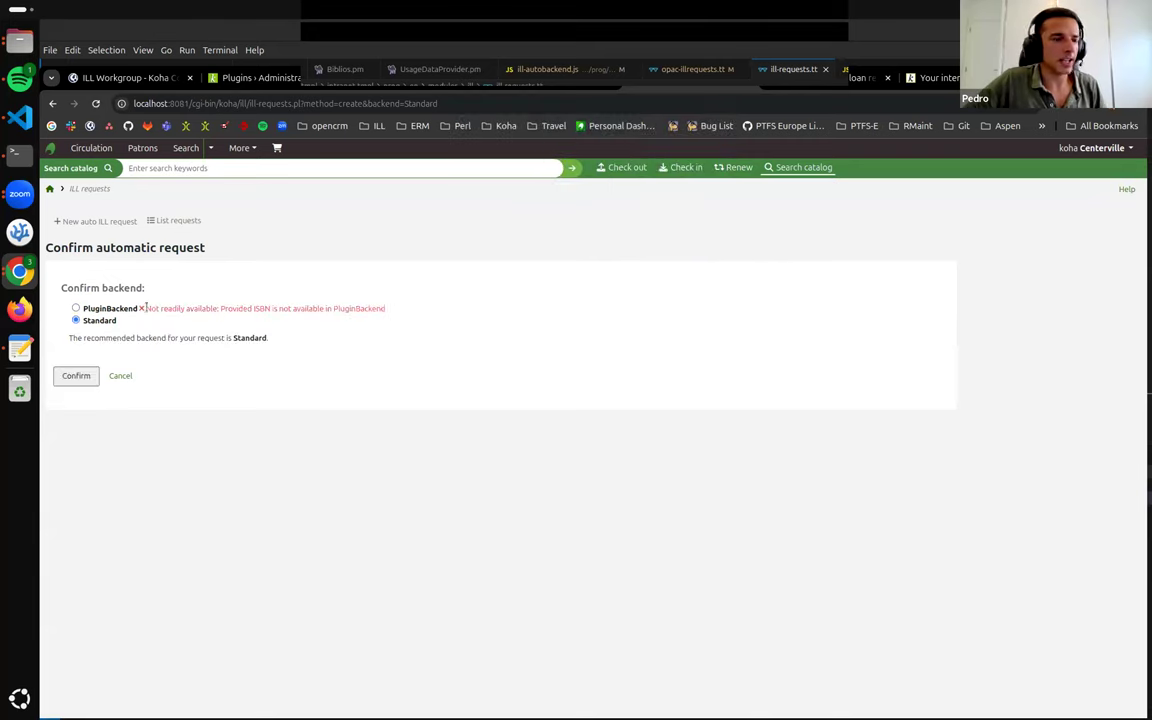
drag(145, 308, 247, 308)
click(244, 307)
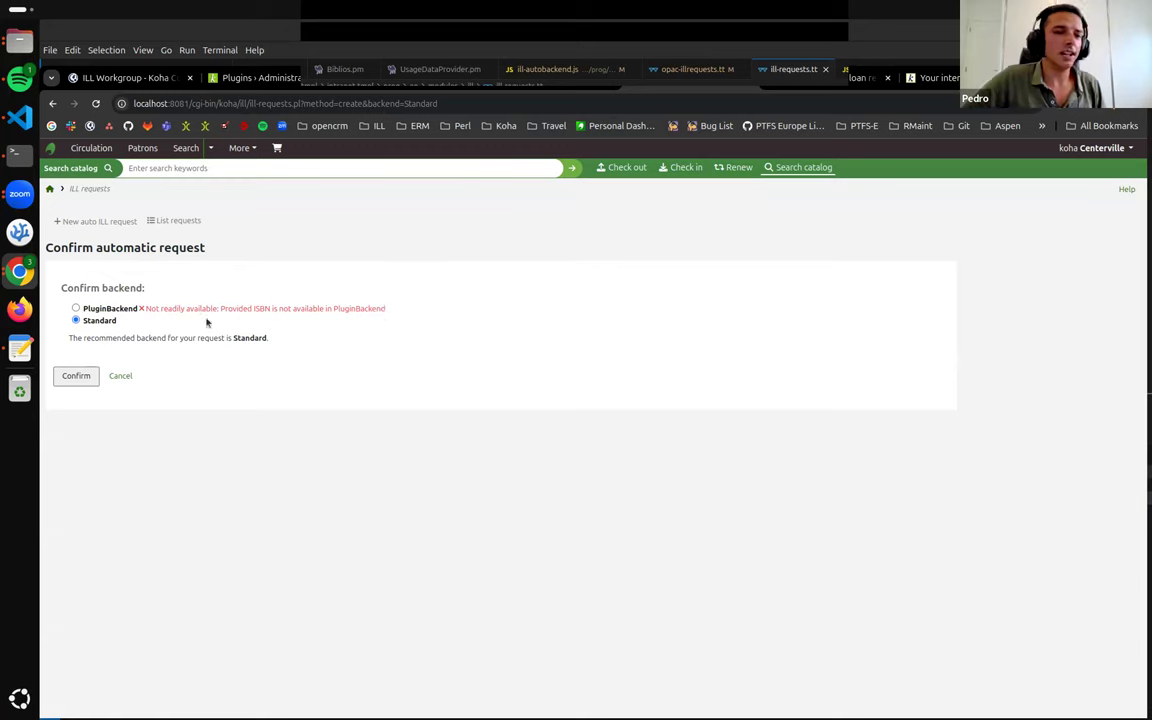
triple_click(160, 308)
click(153, 287)
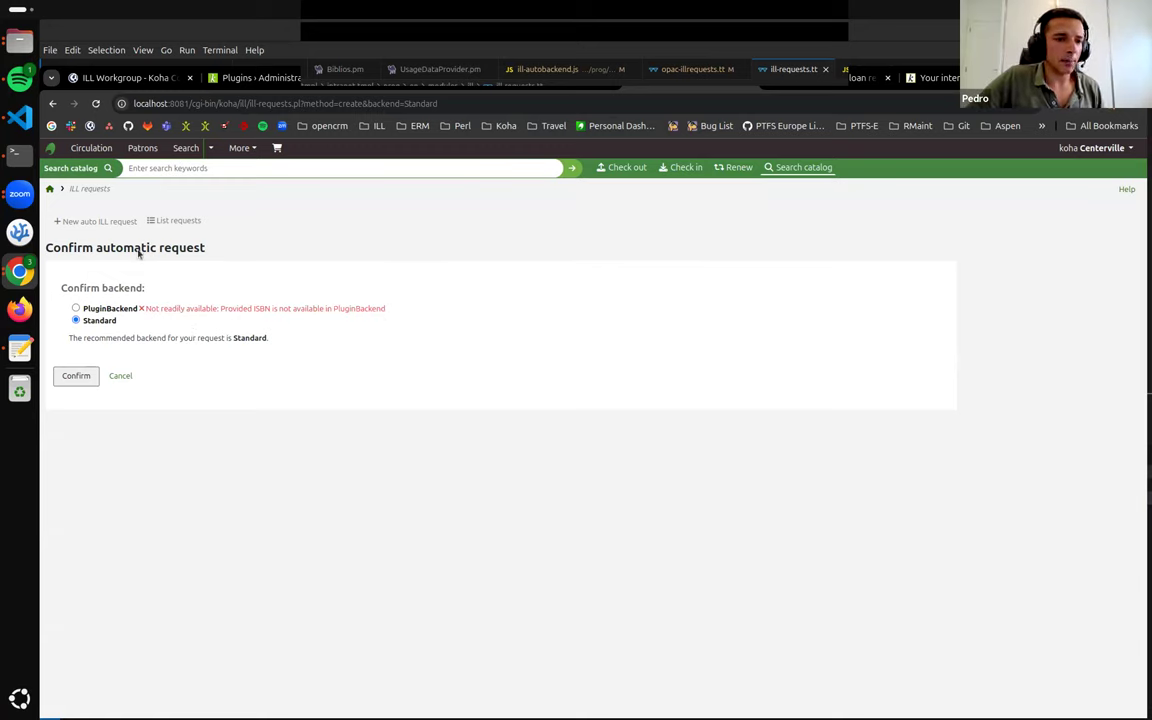
drag(70, 335, 293, 339)
click(134, 311)
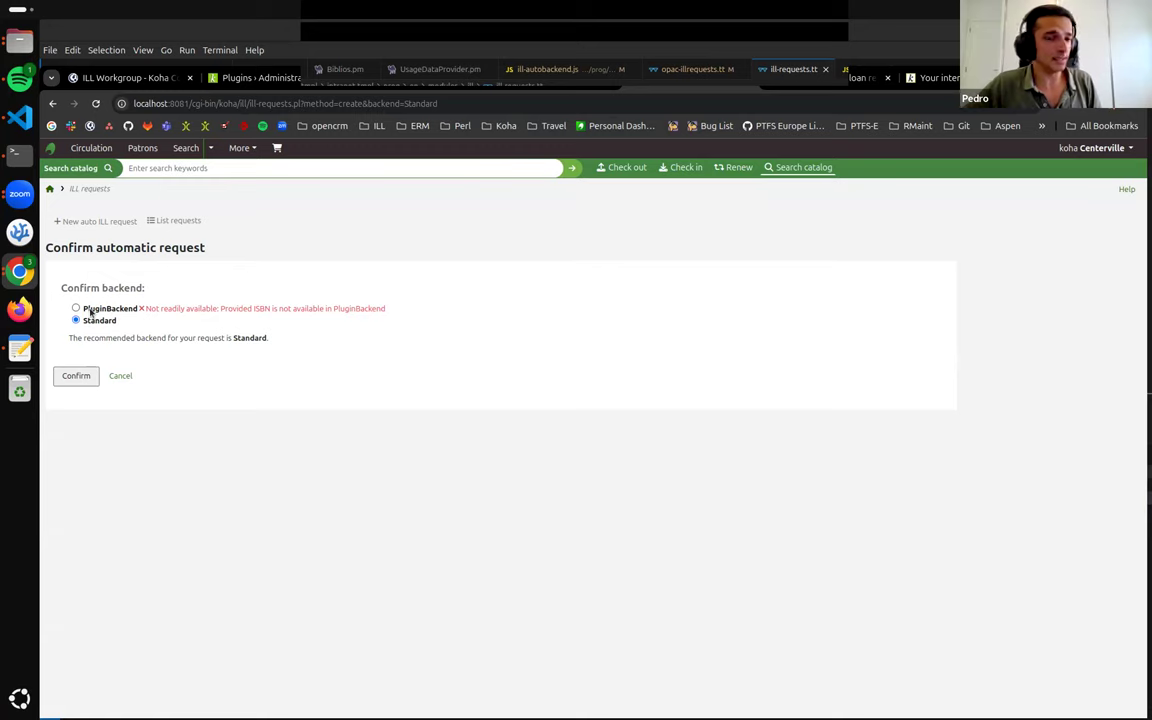
Choose PluginBackend instead of Standard and confirm, creating ILL request 9.
click(90, 311)
click(96, 321)
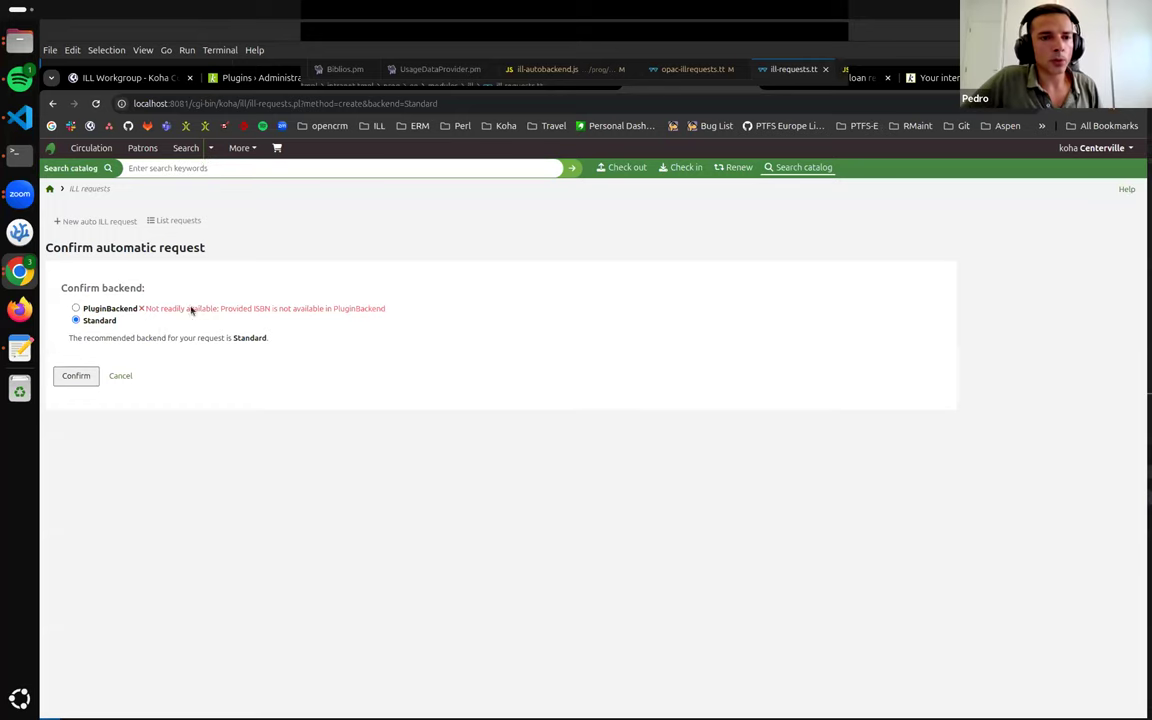
click(92, 310)
click(76, 375)
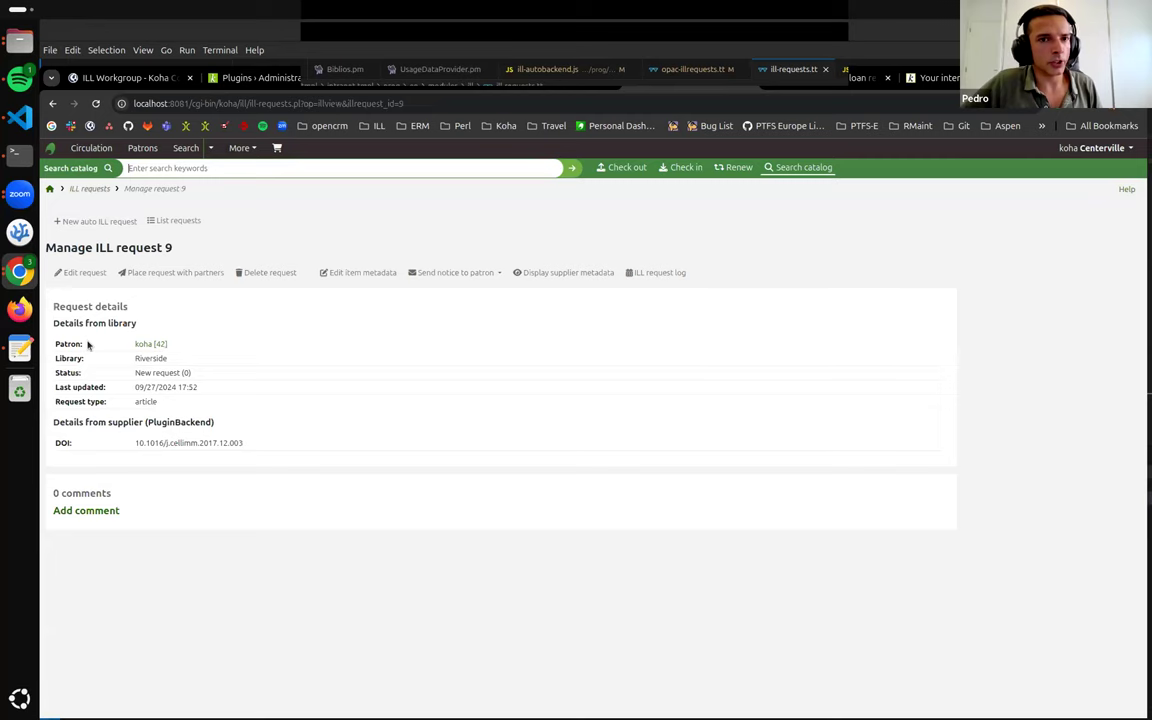
Switch to the OPAC tab with the prefilled journal article request for Centerville.
click(846, 74)
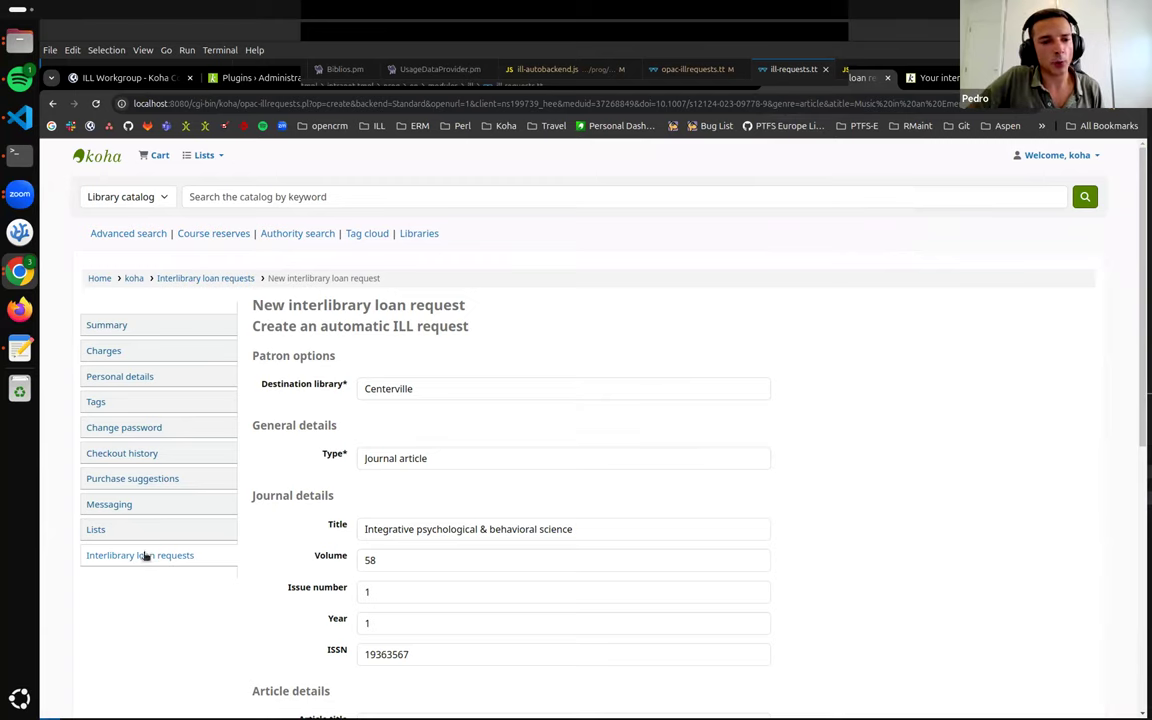
Submit an OPAC Journal article request with DOI 10.1016/j.cellimm.2017.12.003, then sort requests newest first by ID.
click(147, 553)
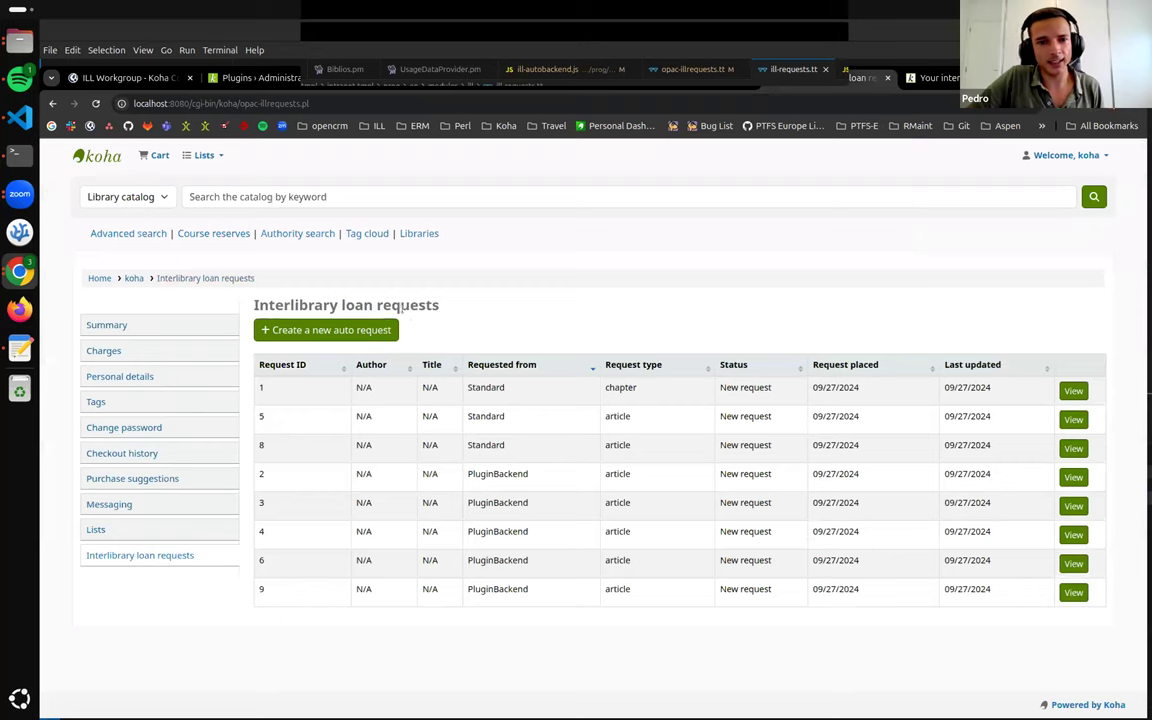
click(358, 326)
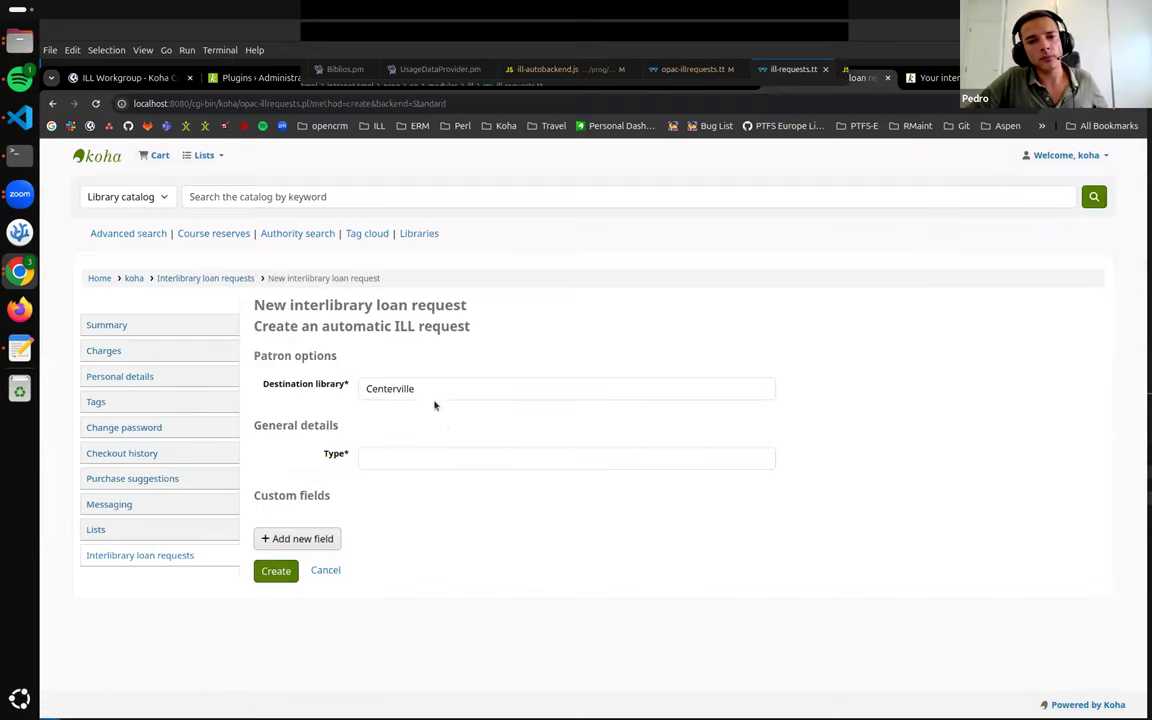
click(427, 458)
click(450, 545)
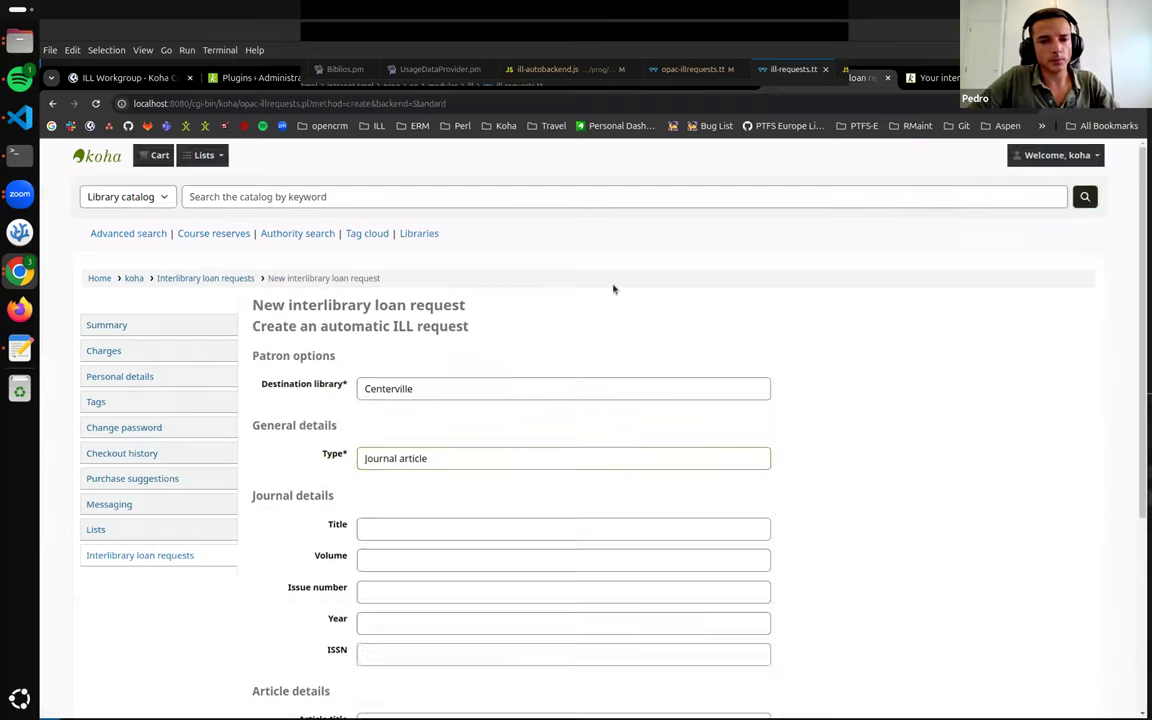
scroll(612, 288, down, 5)
click(384, 546)
click(480, 581)
scroll(398, 404, up, 3)
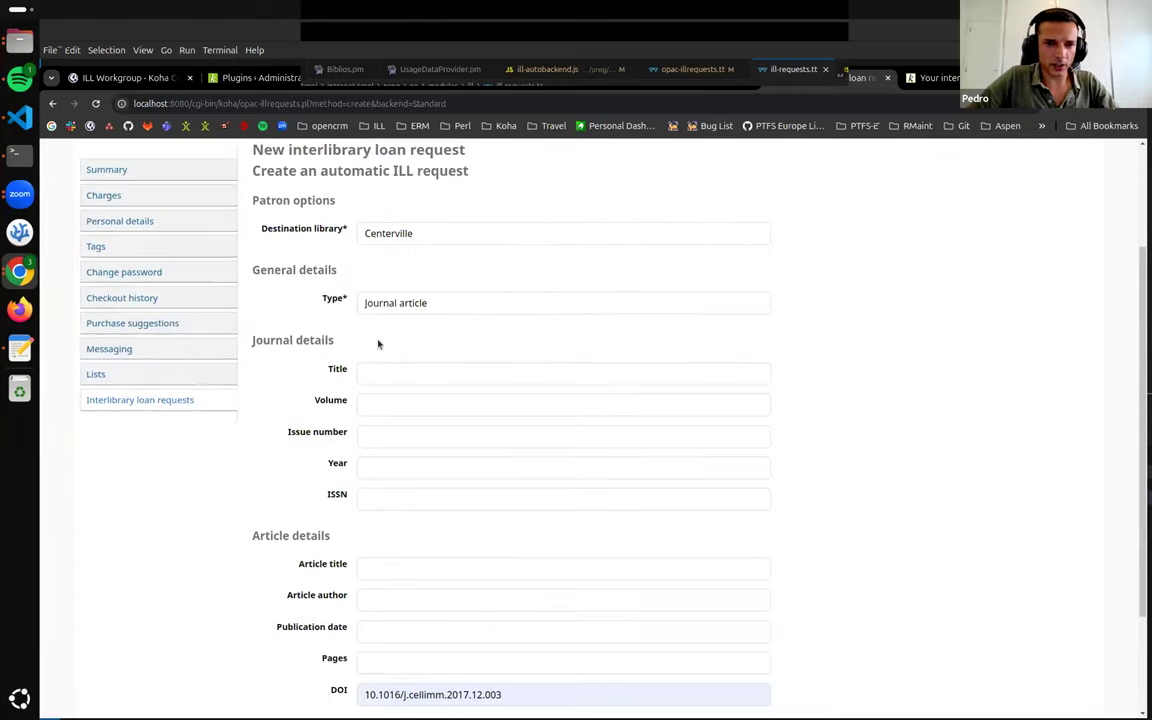
scroll(400, 390, down, 3)
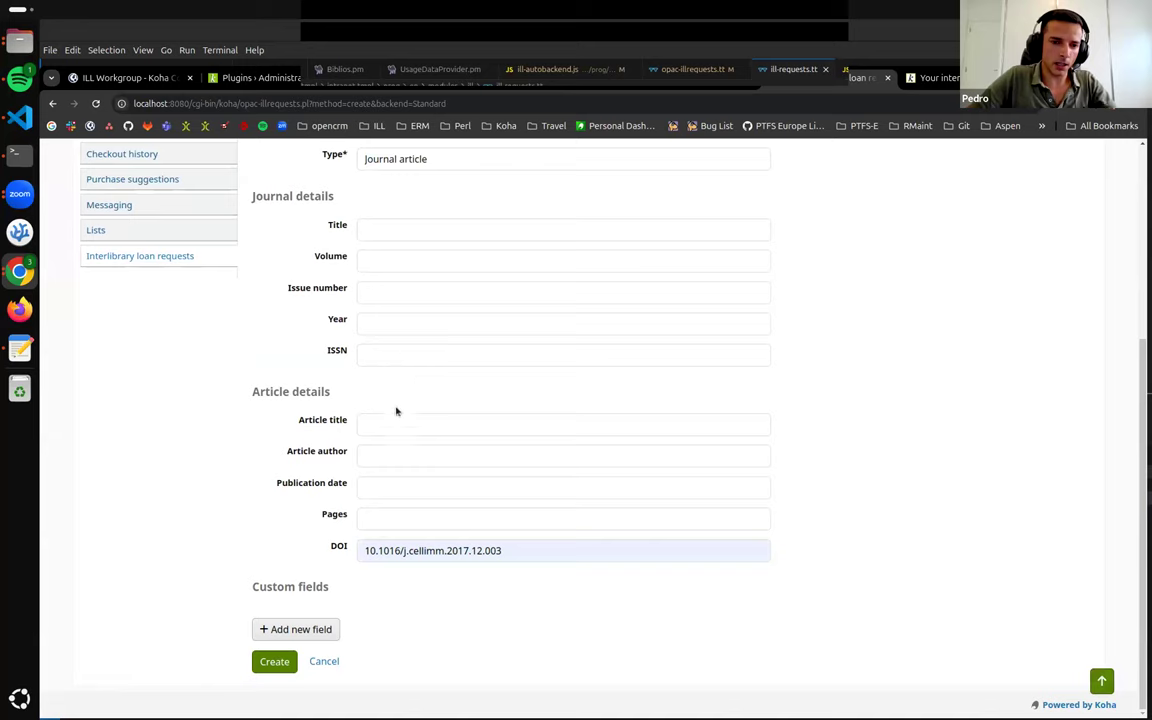
click(280, 661)
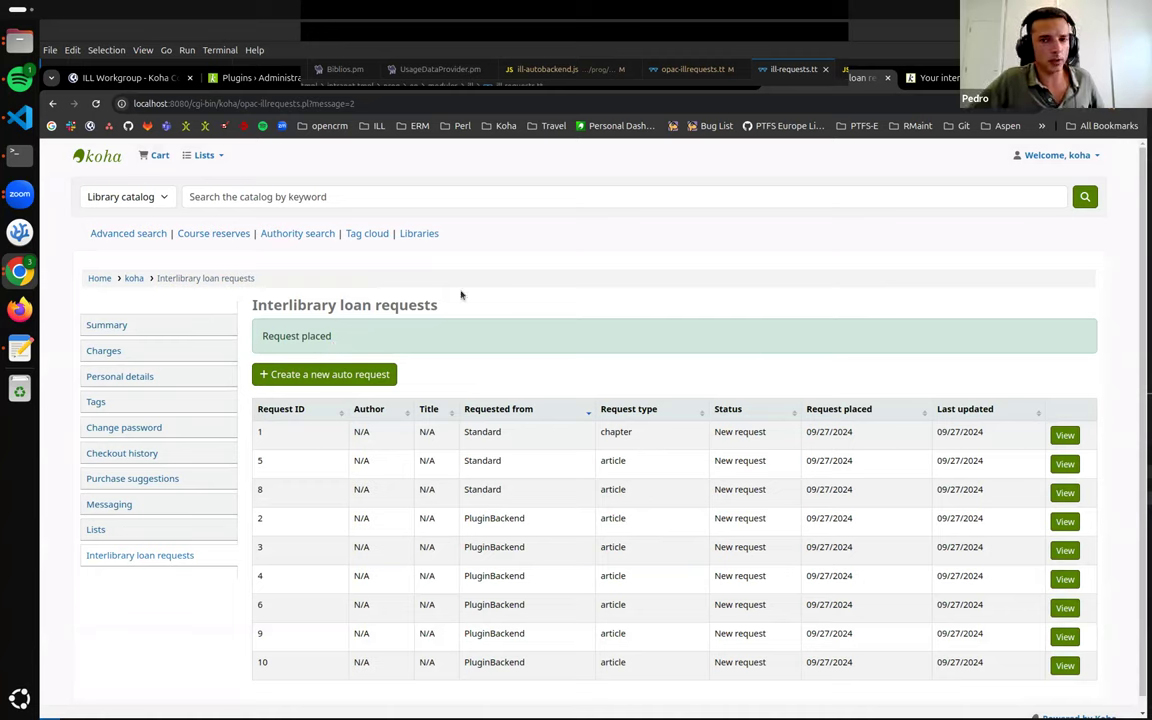
click(310, 414)
click(318, 414)
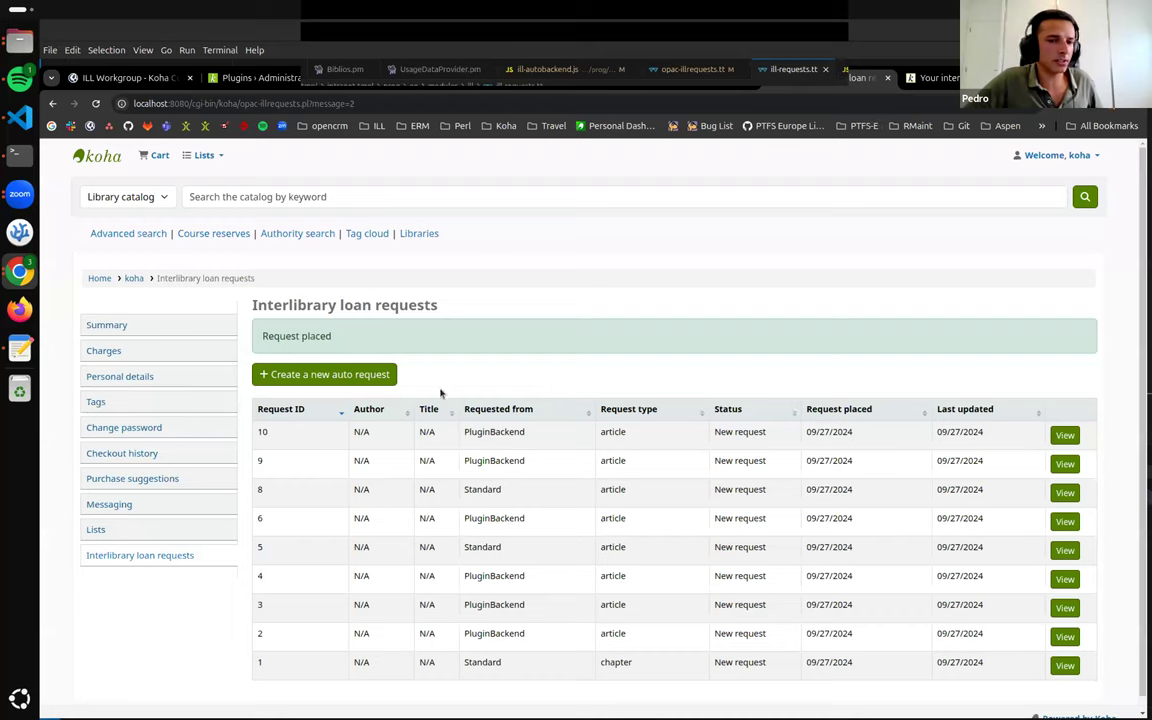
Start another automatic request set to Journal article and point out the form heading.
click(342, 375)
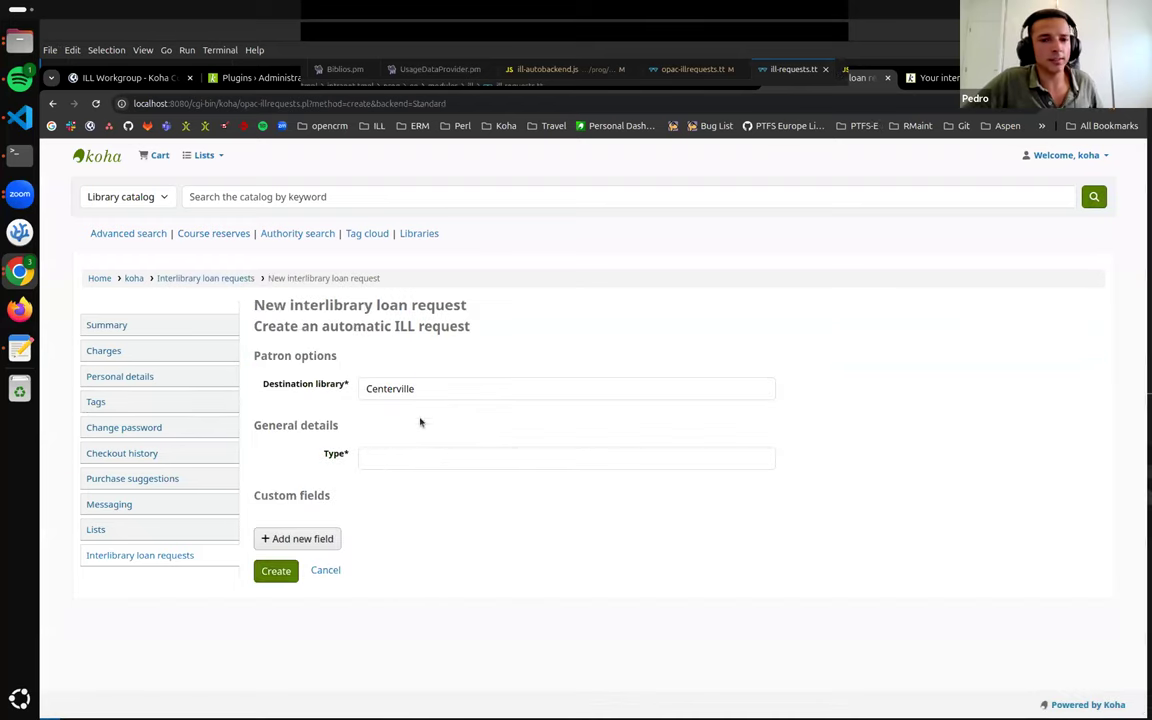
click(429, 456)
click(431, 548)
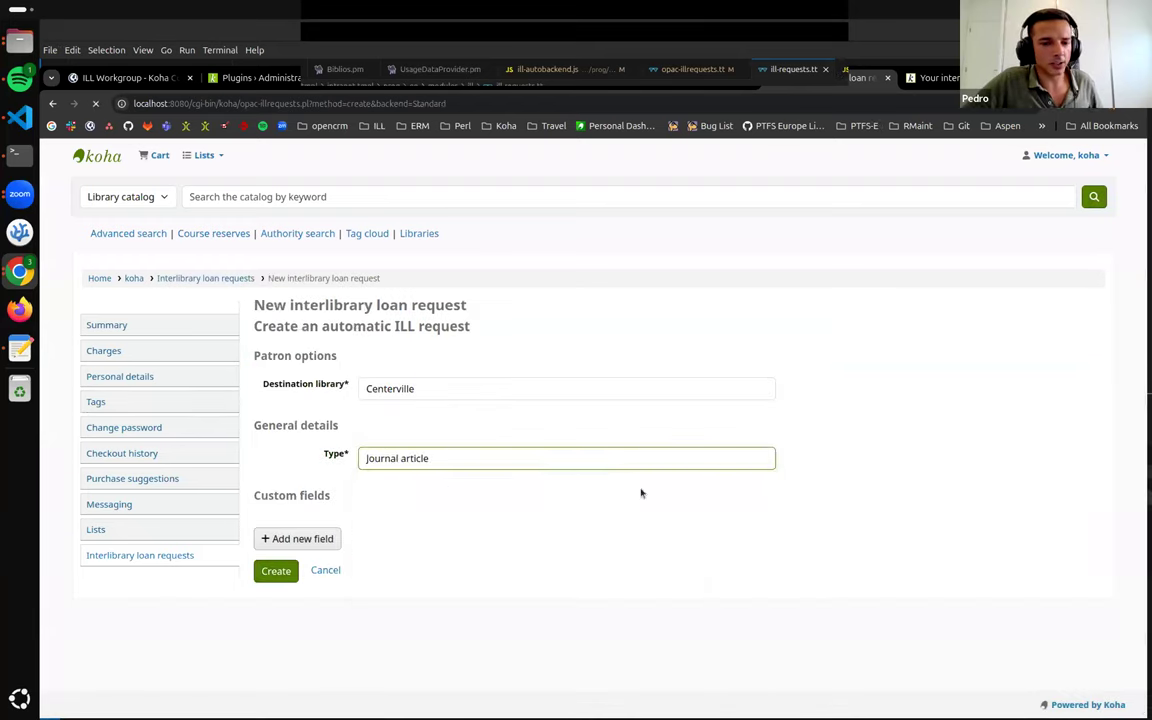
scroll(509, 470, down, 3)
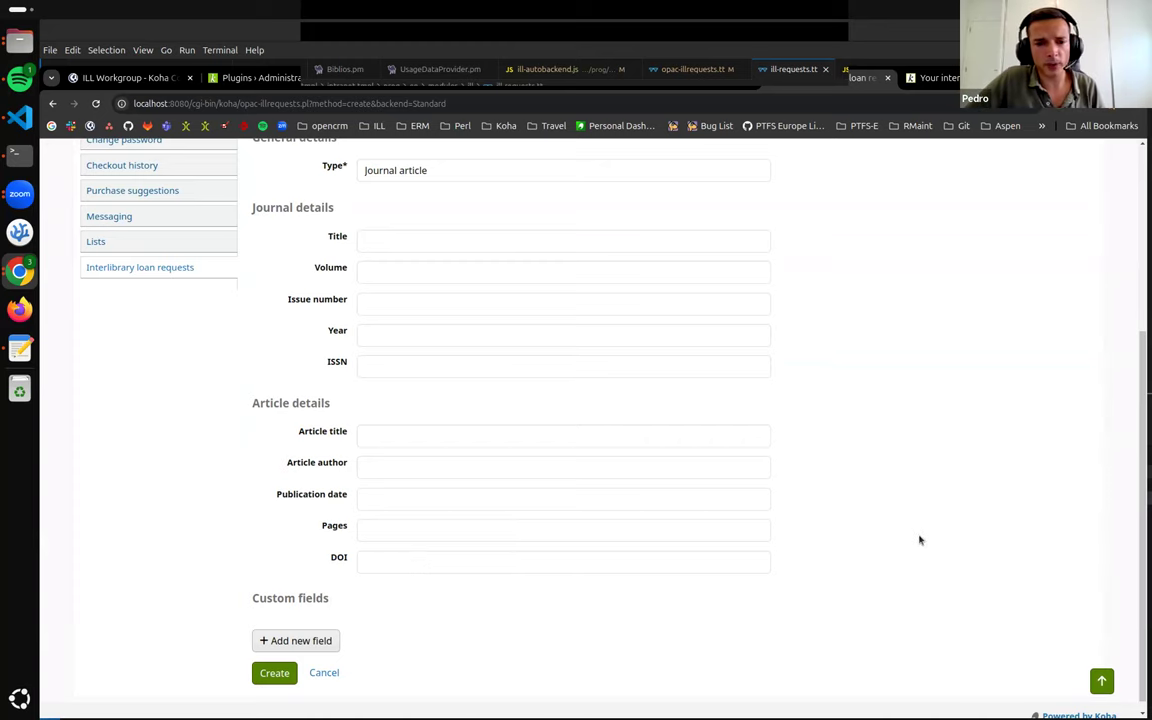
scroll(782, 556, down, 1)
scroll(688, 518, up, 3)
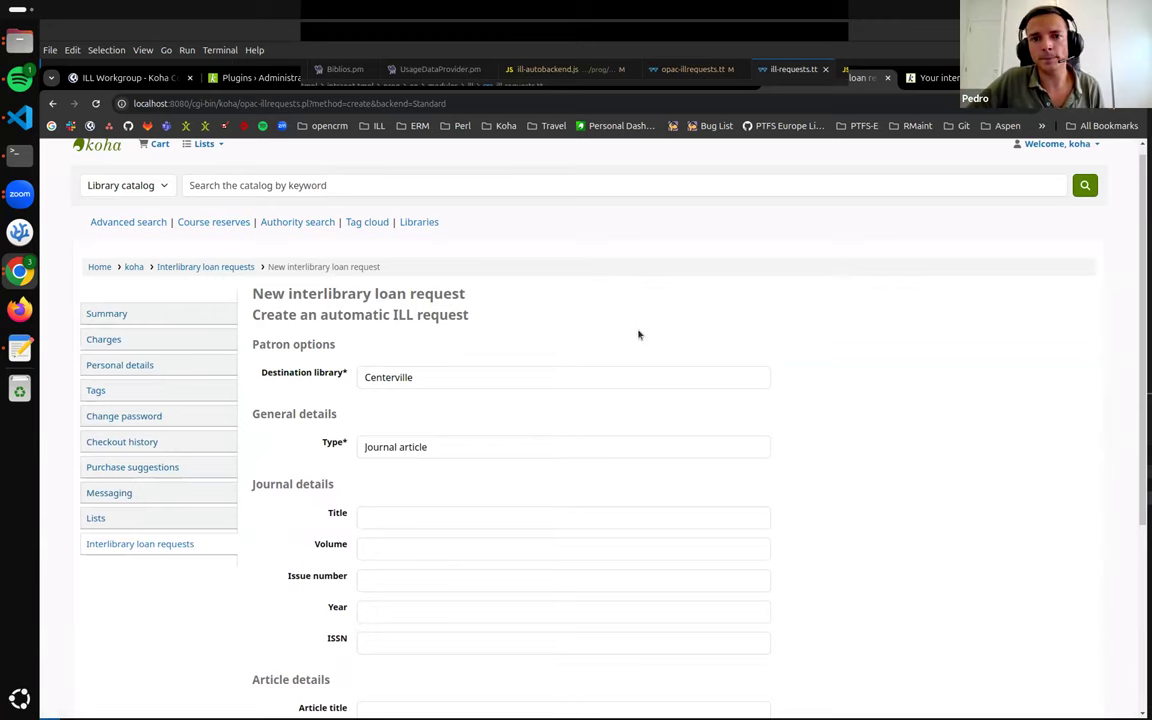
drag(398, 288, 540, 313)
click(540, 313)
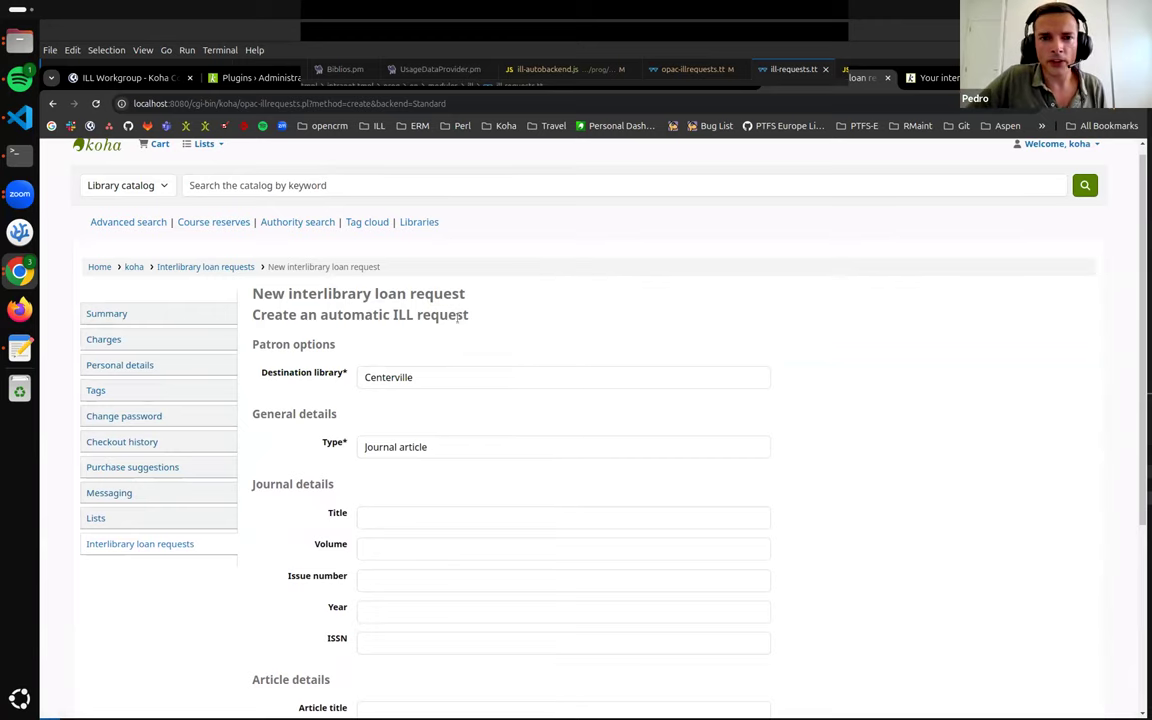
drag(413, 286, 470, 318)
click(481, 323)
scroll(482, 328, down, 5)
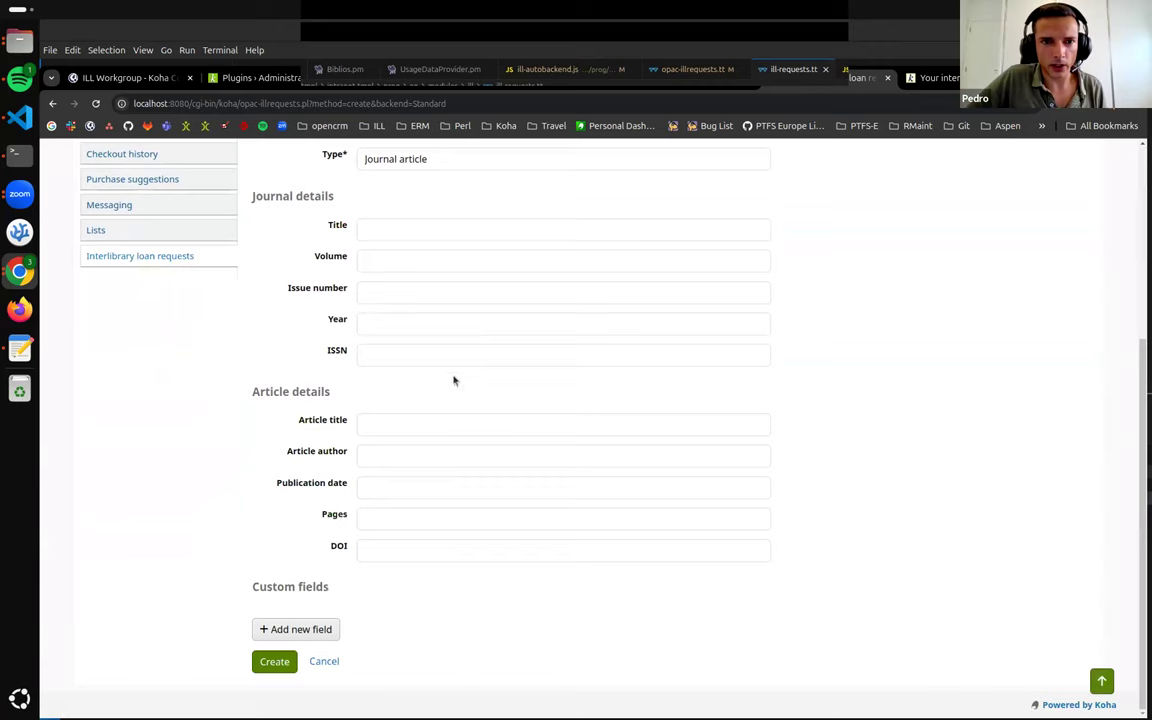
scroll(453, 380, up, 4)
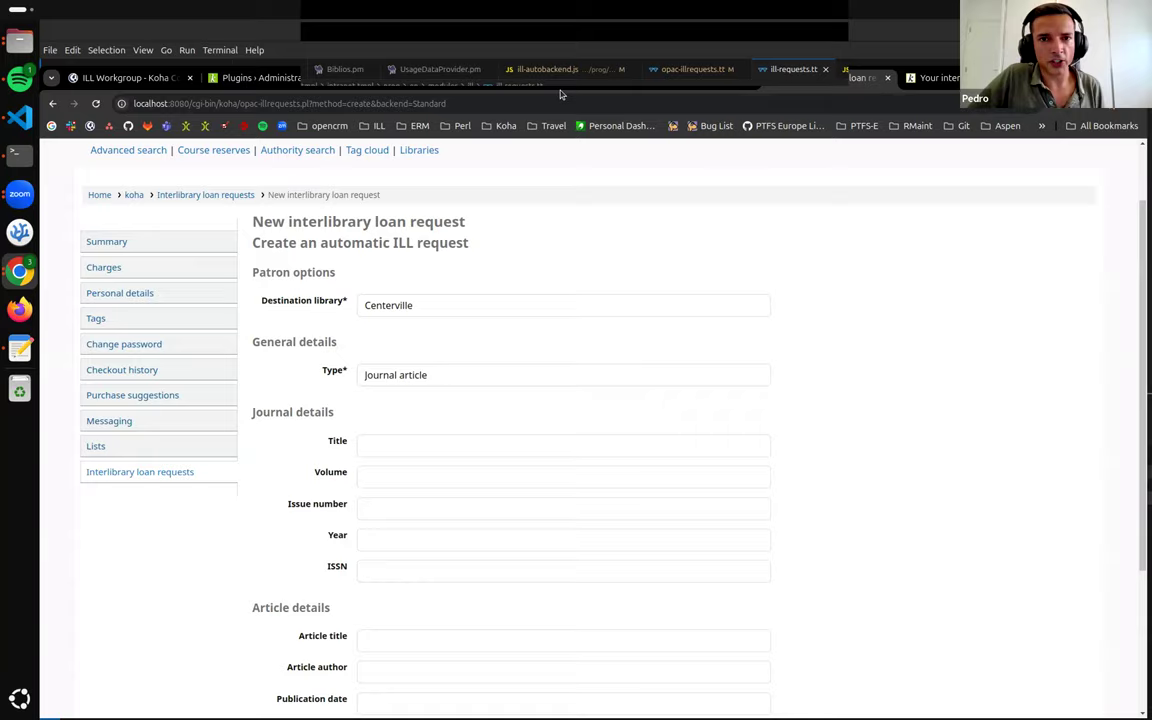
On the staff Confirm automatic request page, point out the recommended Standard backend.
click(504, 80)
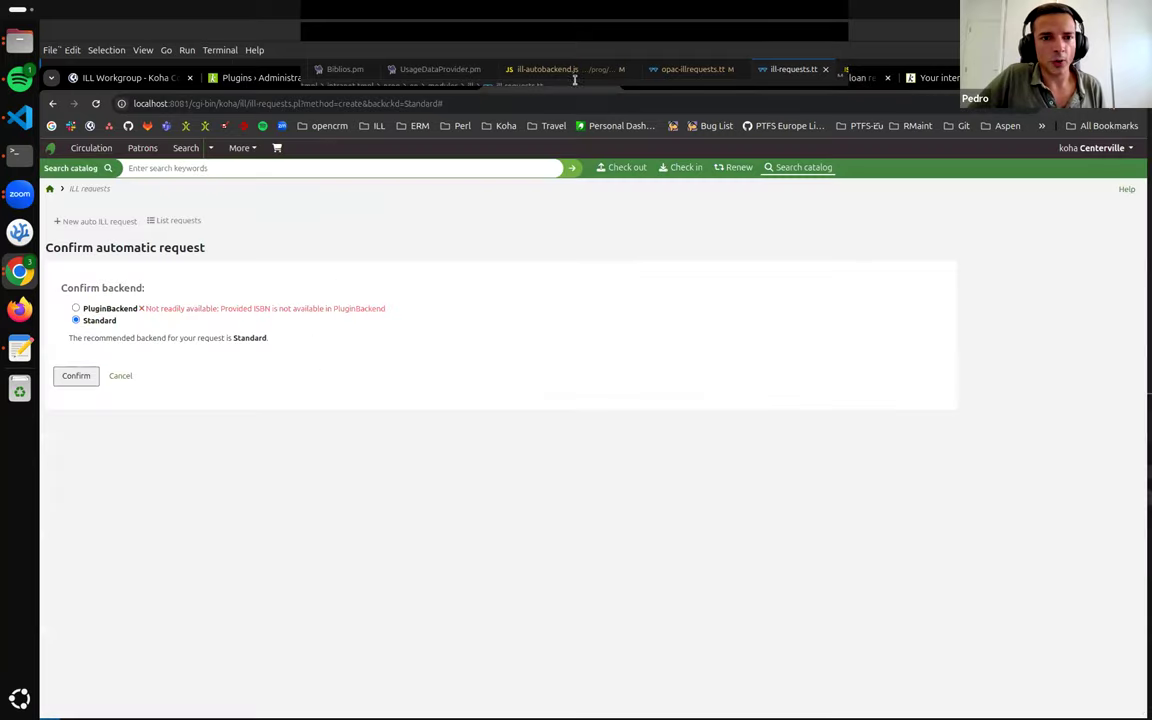
double_click(99, 320)
click(87, 325)
drag(87, 325, 123, 321)
click(131, 327)
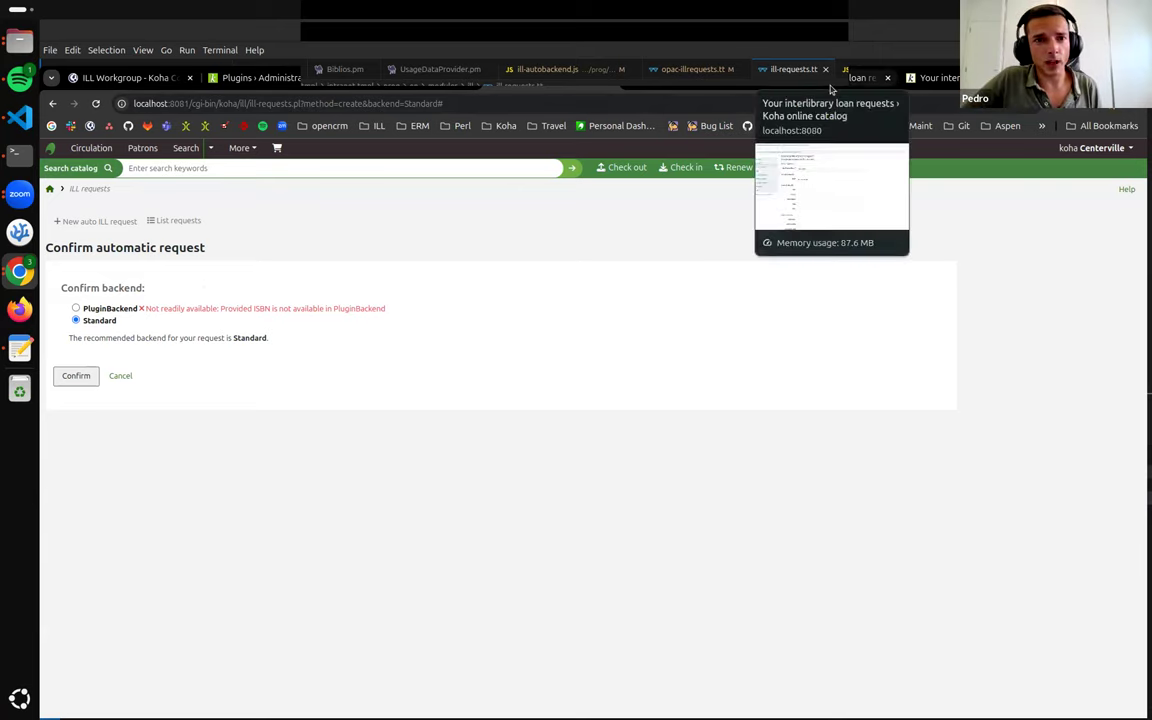
Copy the prefilled OPAC ILL request link from the address bar.
click(830, 86)
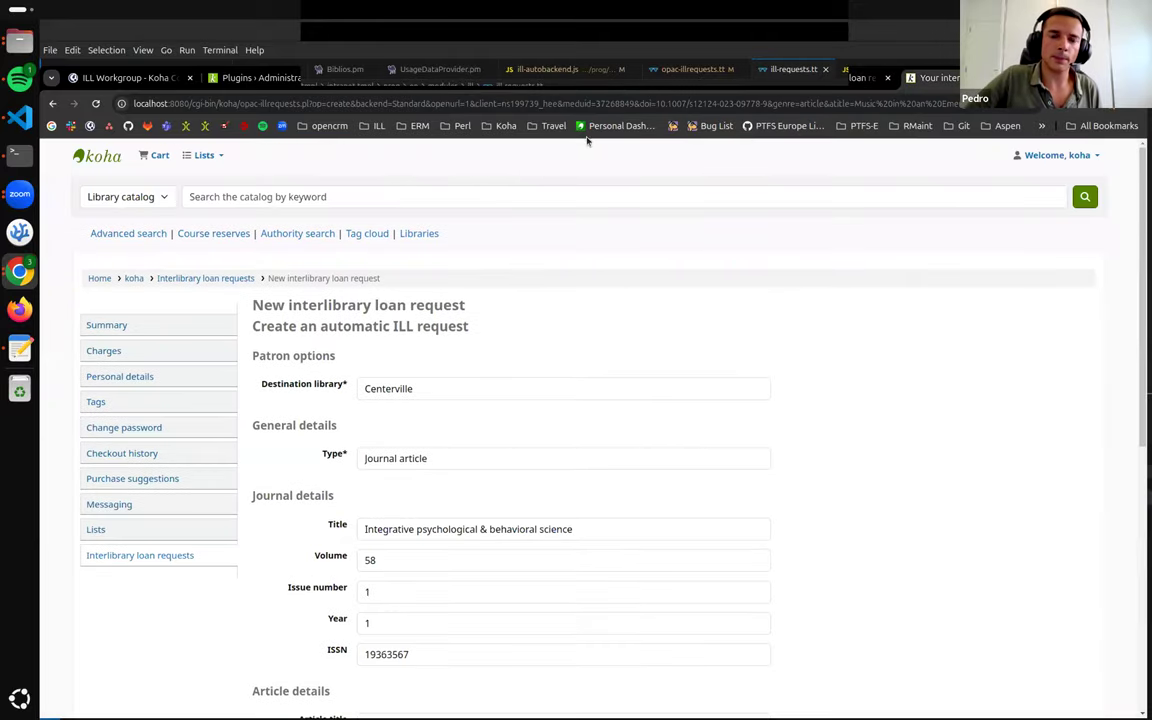
click(225, 103)
click(503, 177)
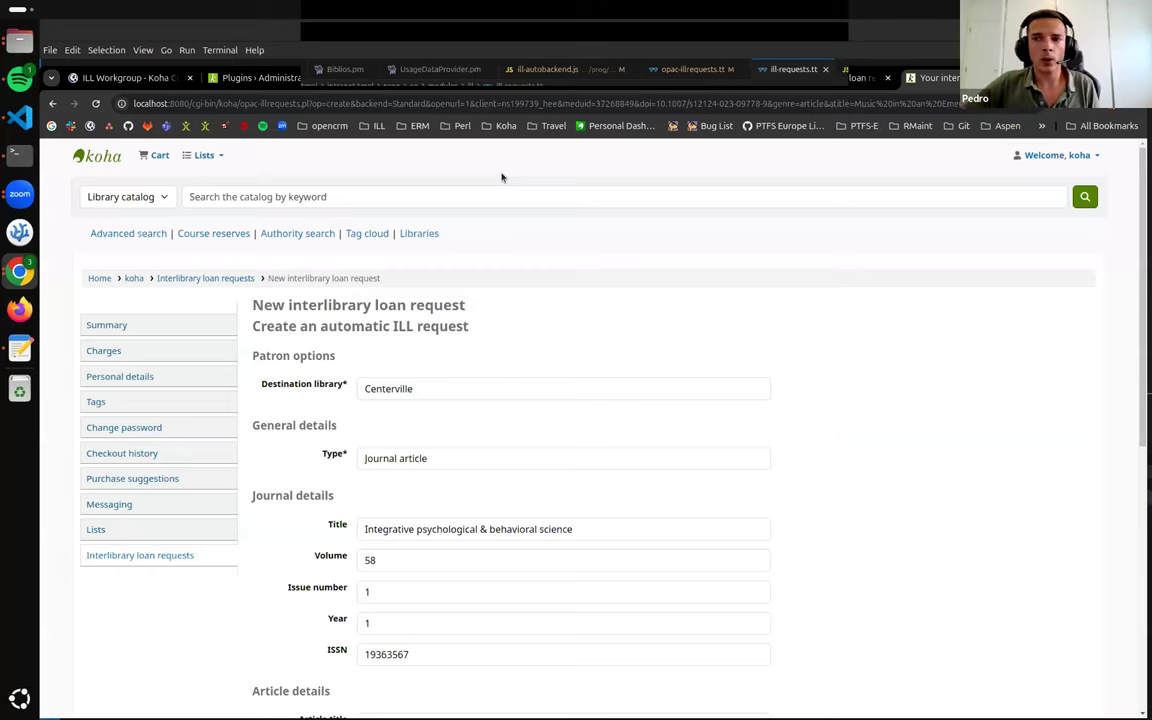
click(462, 103)
key(ctrl+c)
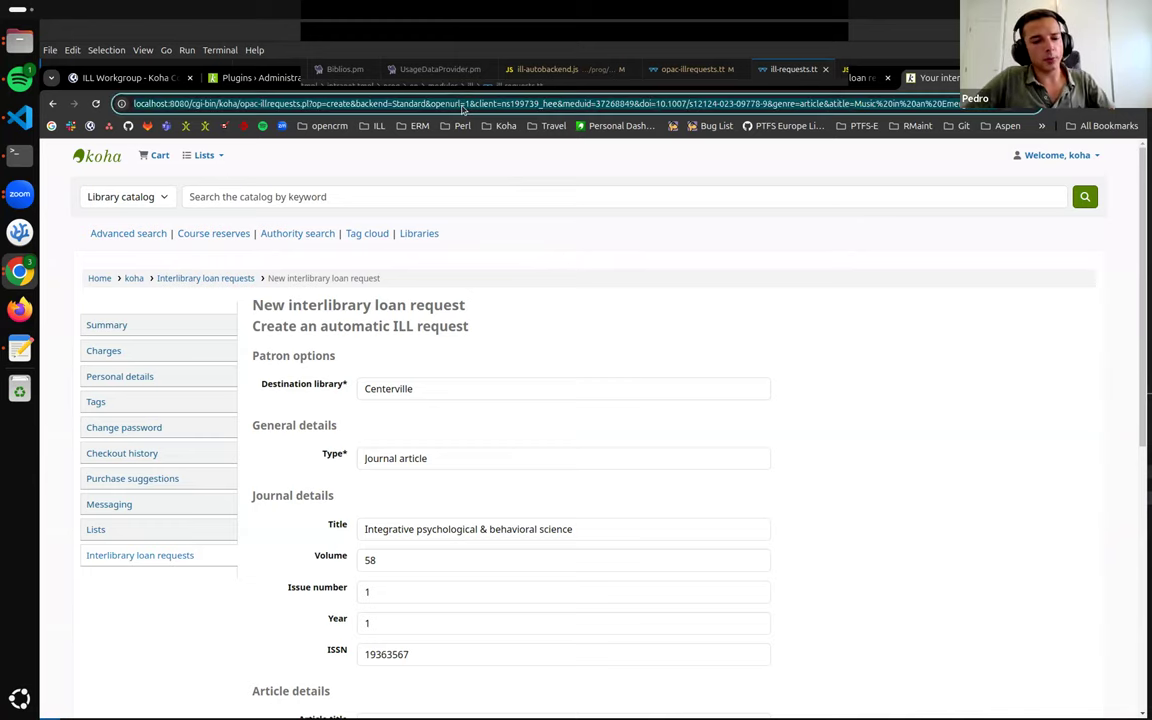
click(509, 158)
Load the copied link in a private window and scroll through the logged-out request form.
key(ctrl+shift+n)
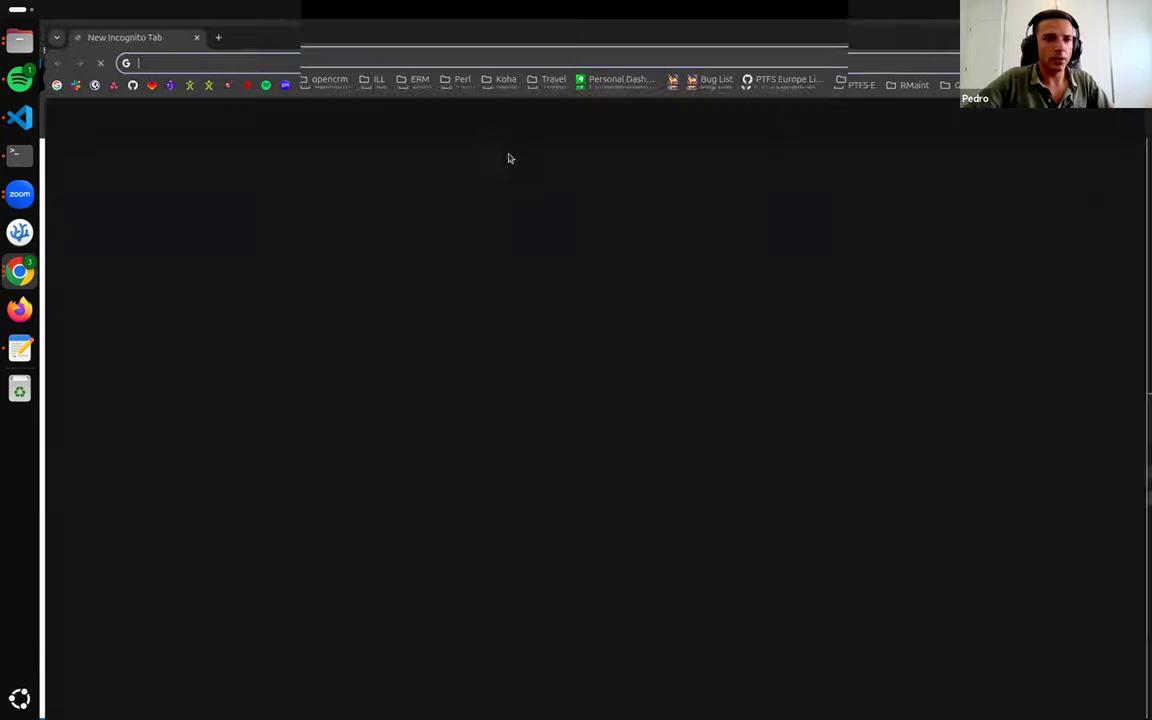
key(ctrl+v)
key(Return)
double_click(256, 33)
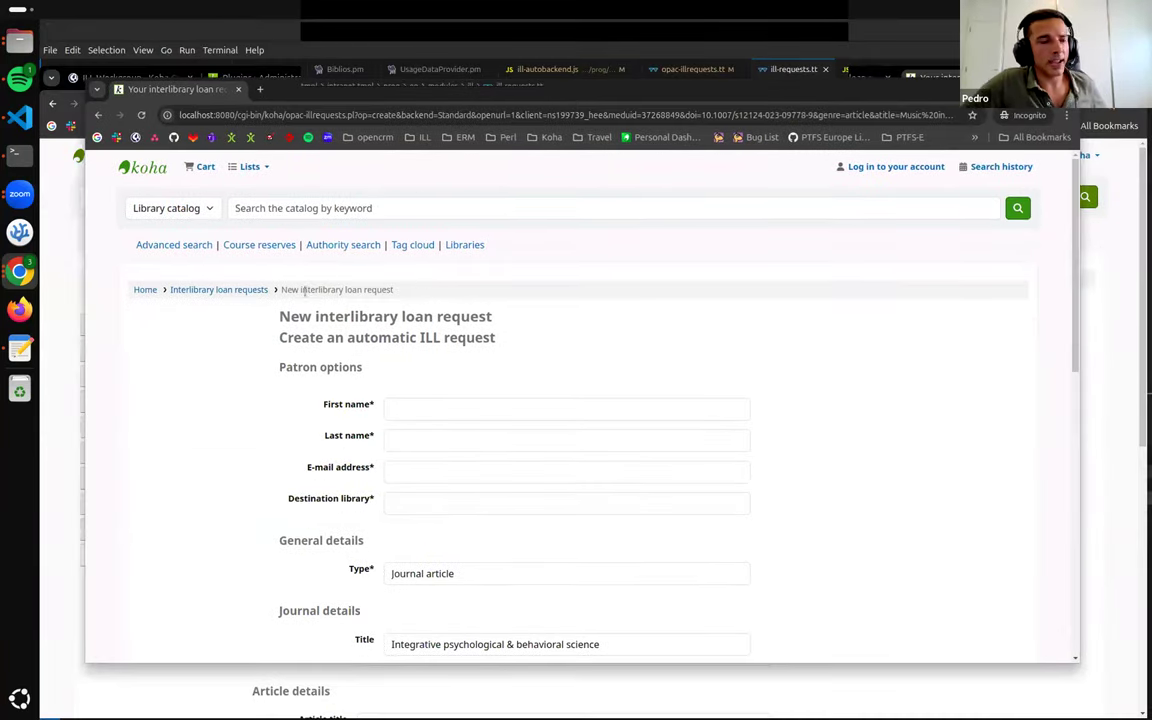
scroll(465, 327, down, 2)
scroll(465, 327, down, 3)
scroll(550, 262, up, 4)
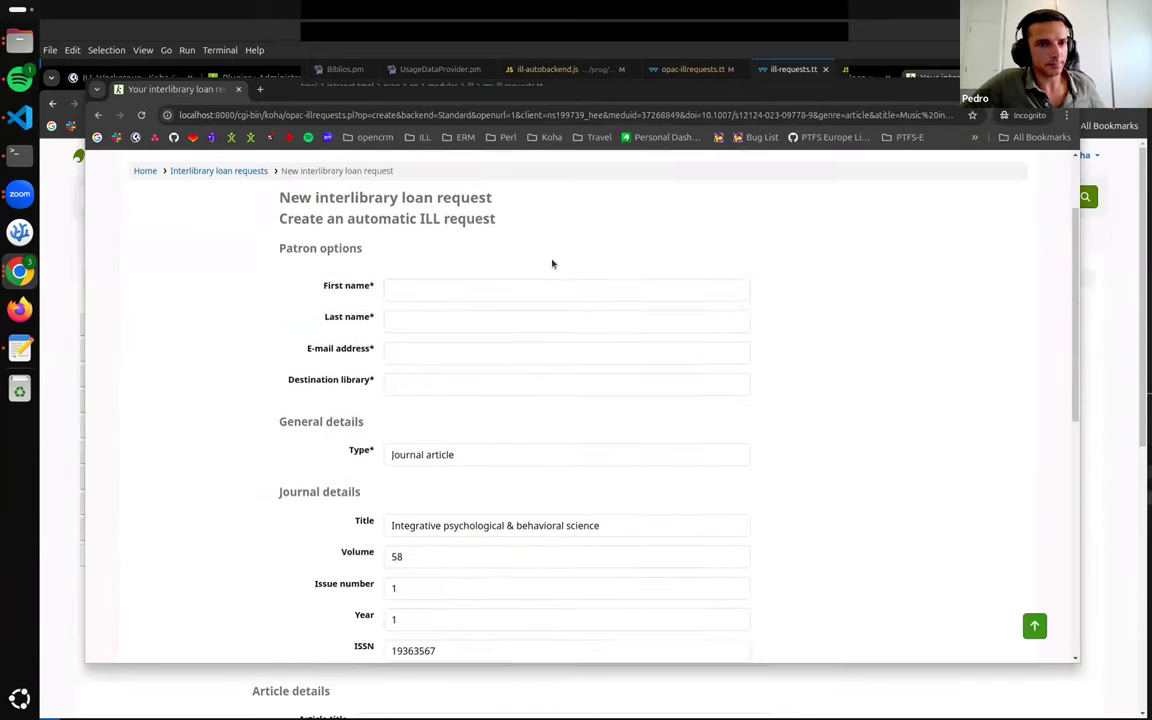
scroll(390, 345, down, 4)
scroll(390, 345, up, 5)
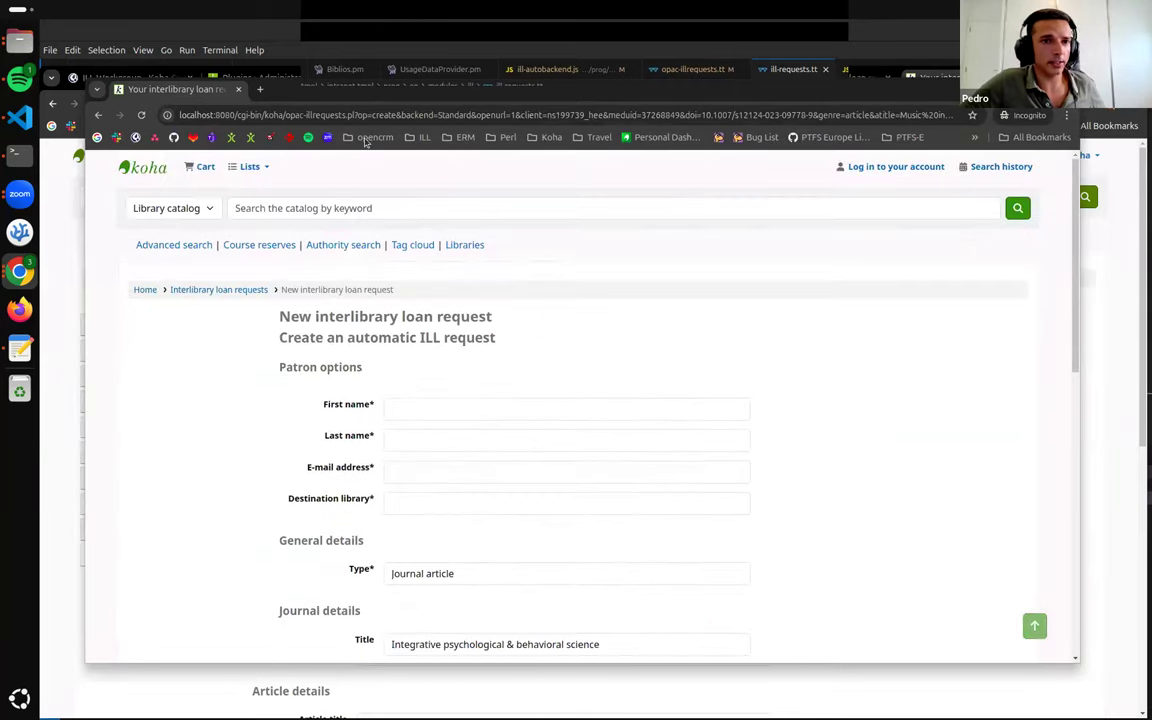
drag(290, 86, 300, 88)
Save ILLOpacUnauthenticatedRequest as Don't allow and test the request link in a private window.
click(378, 78)
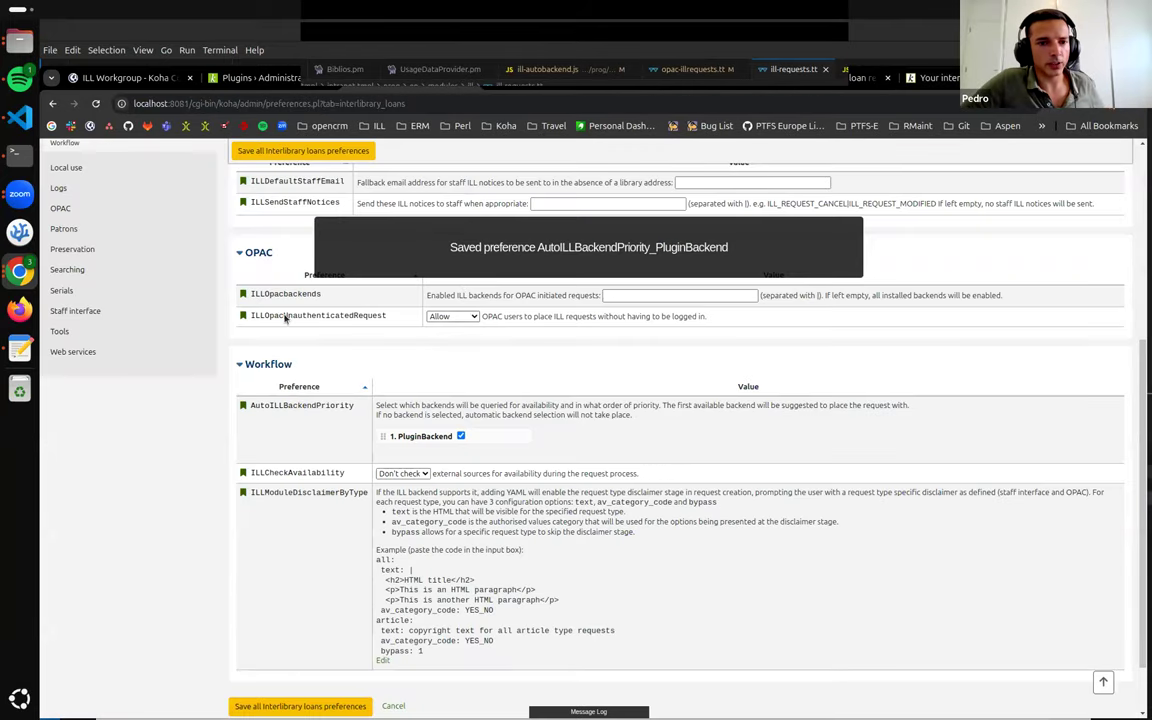
drag(284, 316, 352, 316)
click(393, 331)
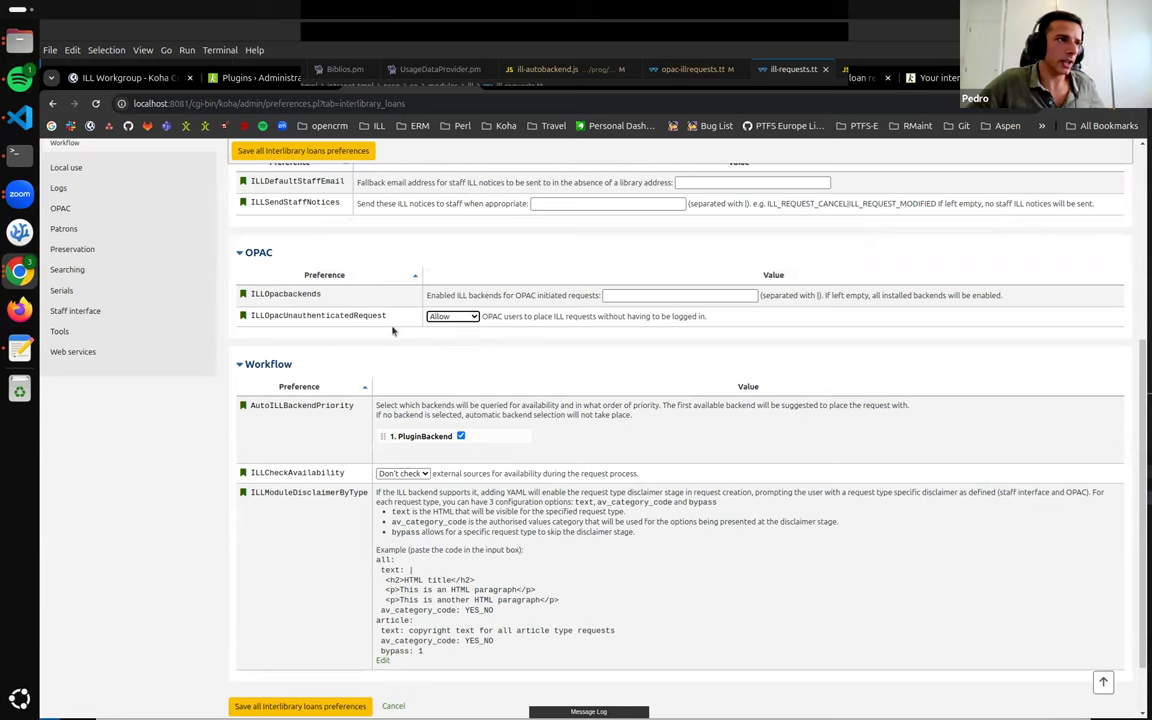
click(445, 316)
click(448, 327)
click(290, 150)
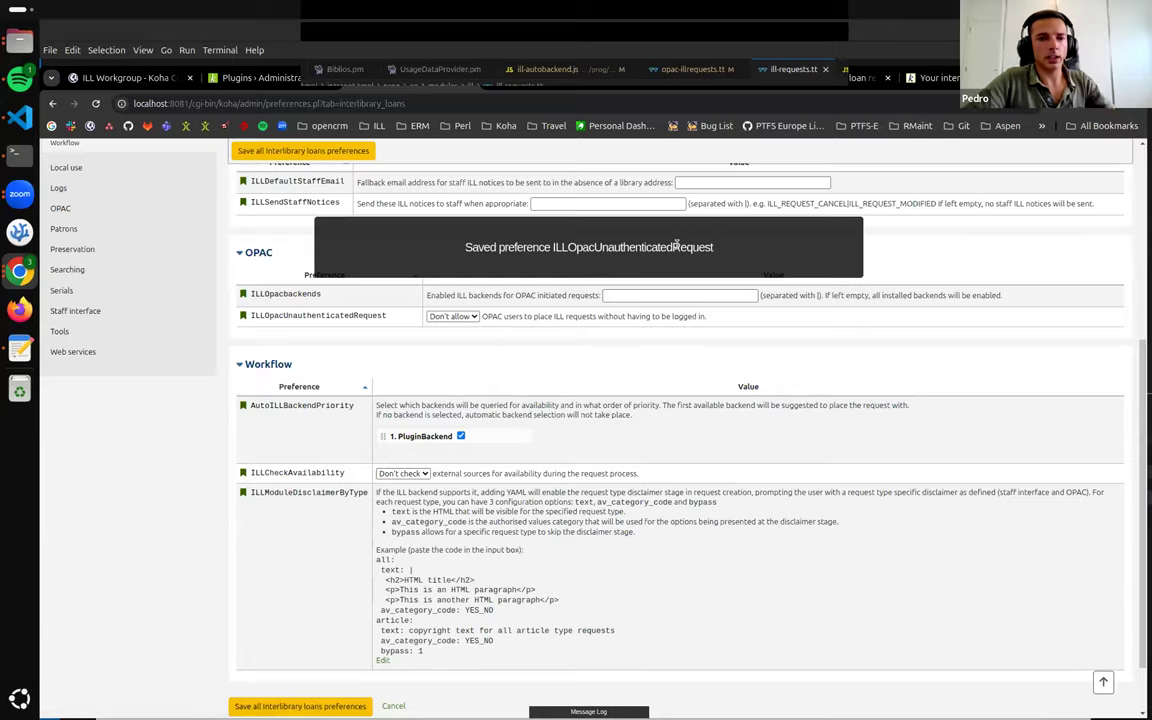
key(ctrl+shift+n)
key(ctrl+v)
key(Return)
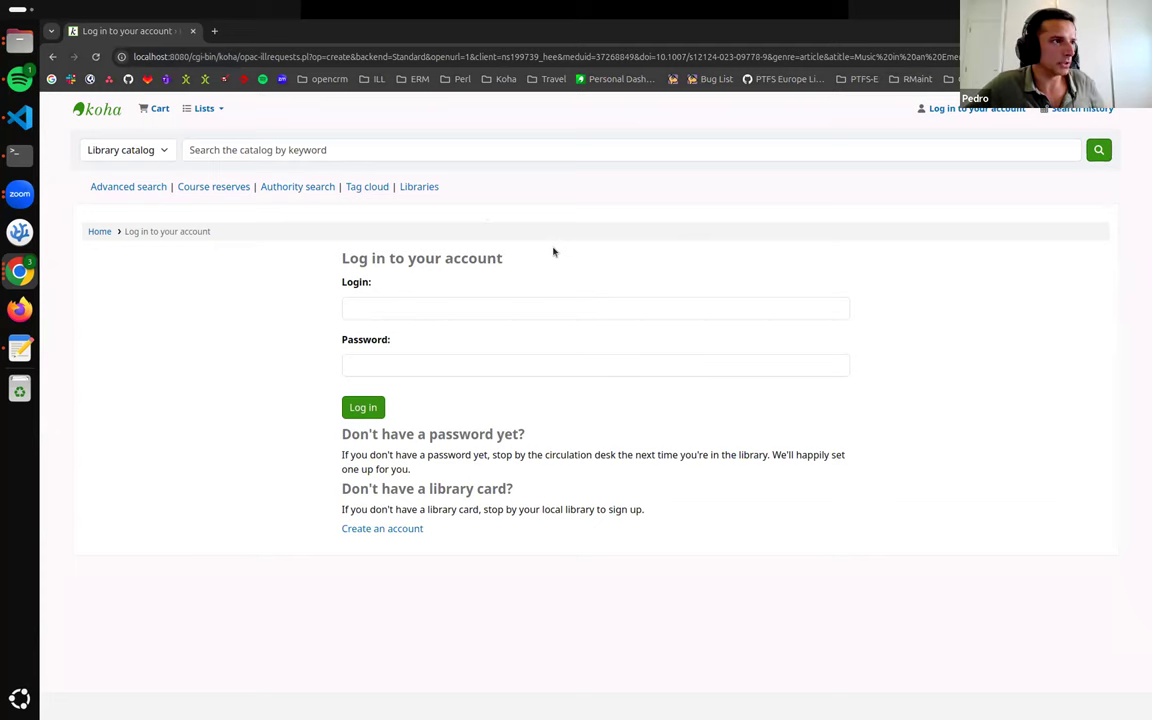
Switch ILLOpacUnauthenticatedRequest to Allow and reload the OpenURL request form privately.
key(alt+Tab)
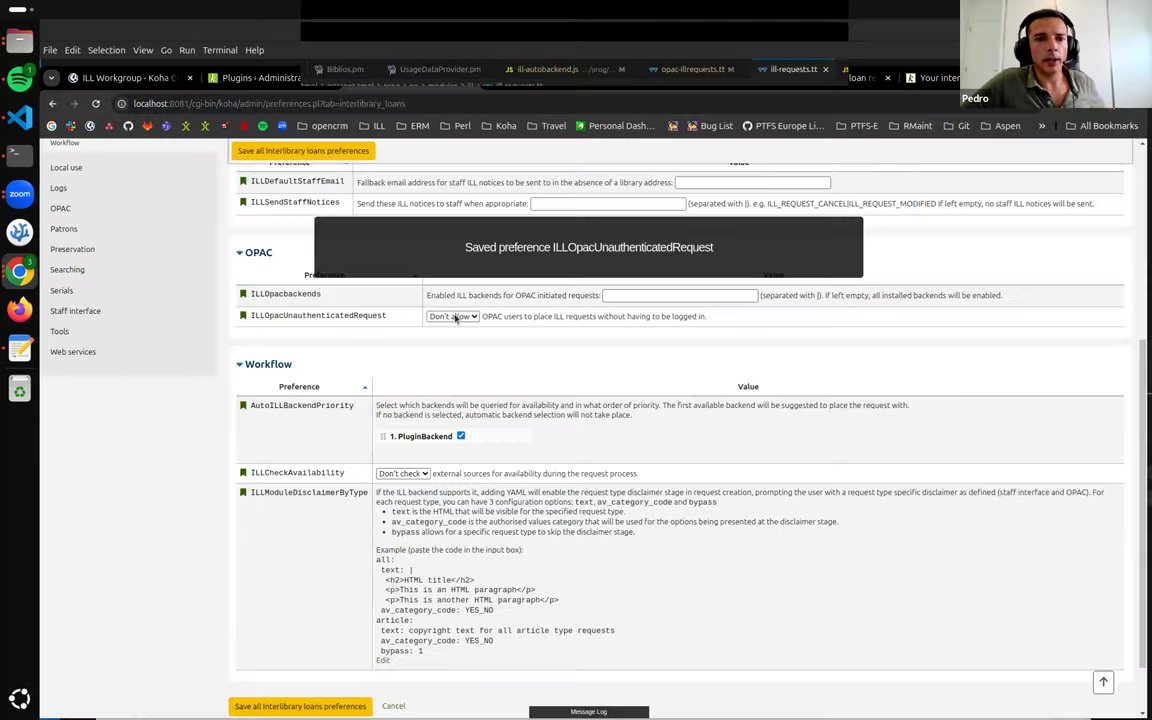
click(453, 316)
click(440, 344)
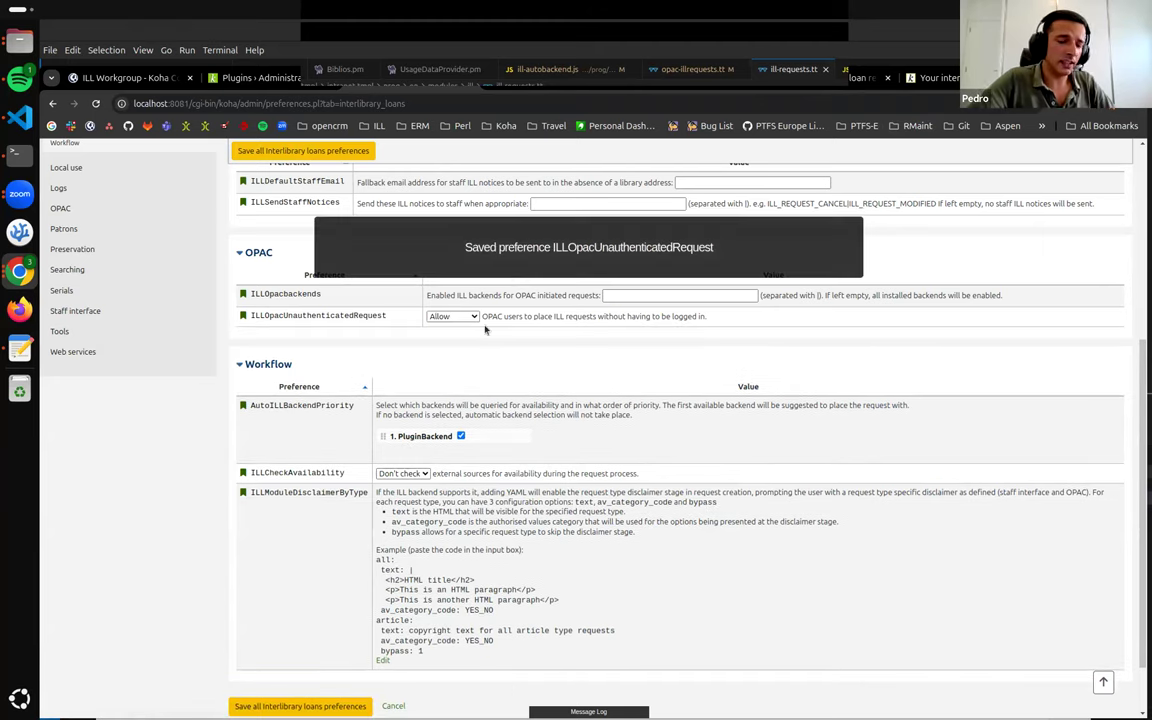
key(alt+Tab)
key(ctrl+v)
key(Return)
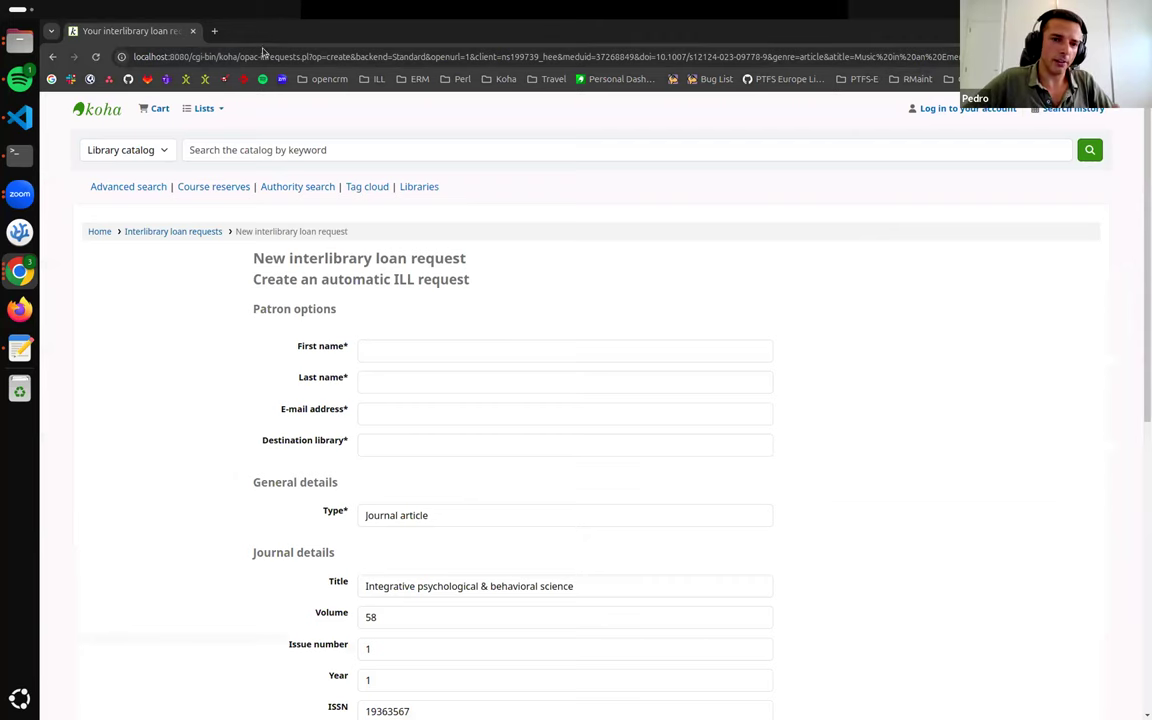
key(alt+Tab)
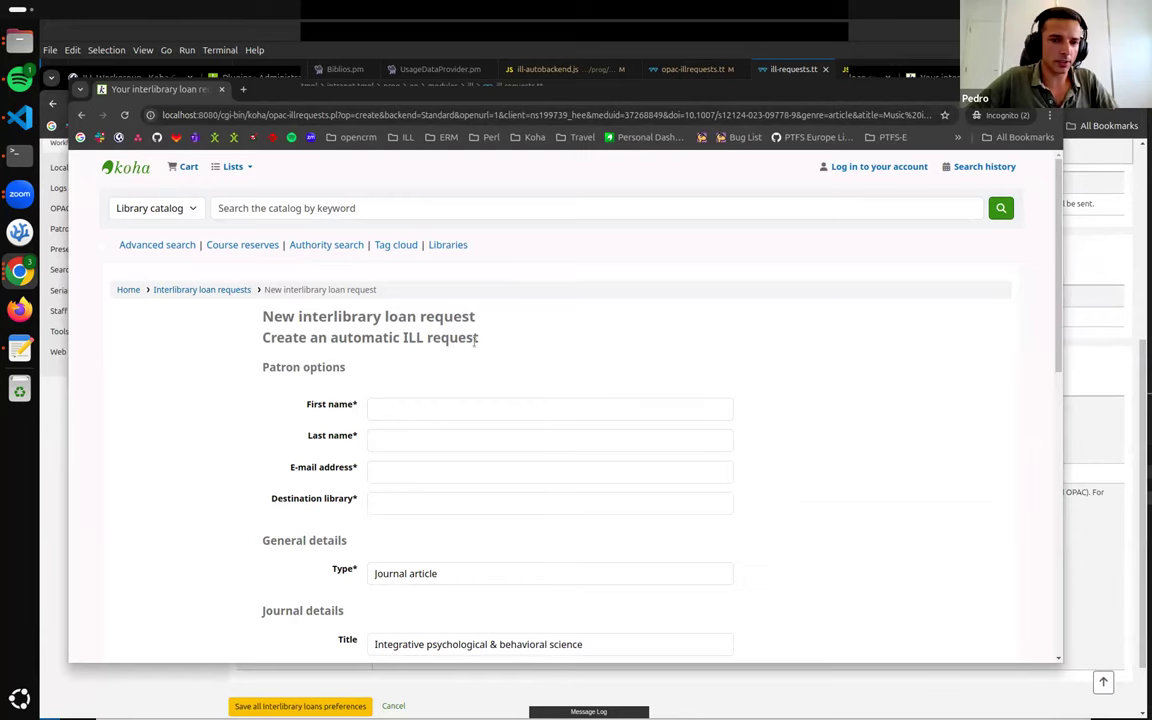
scroll(428, 306, down, 1)
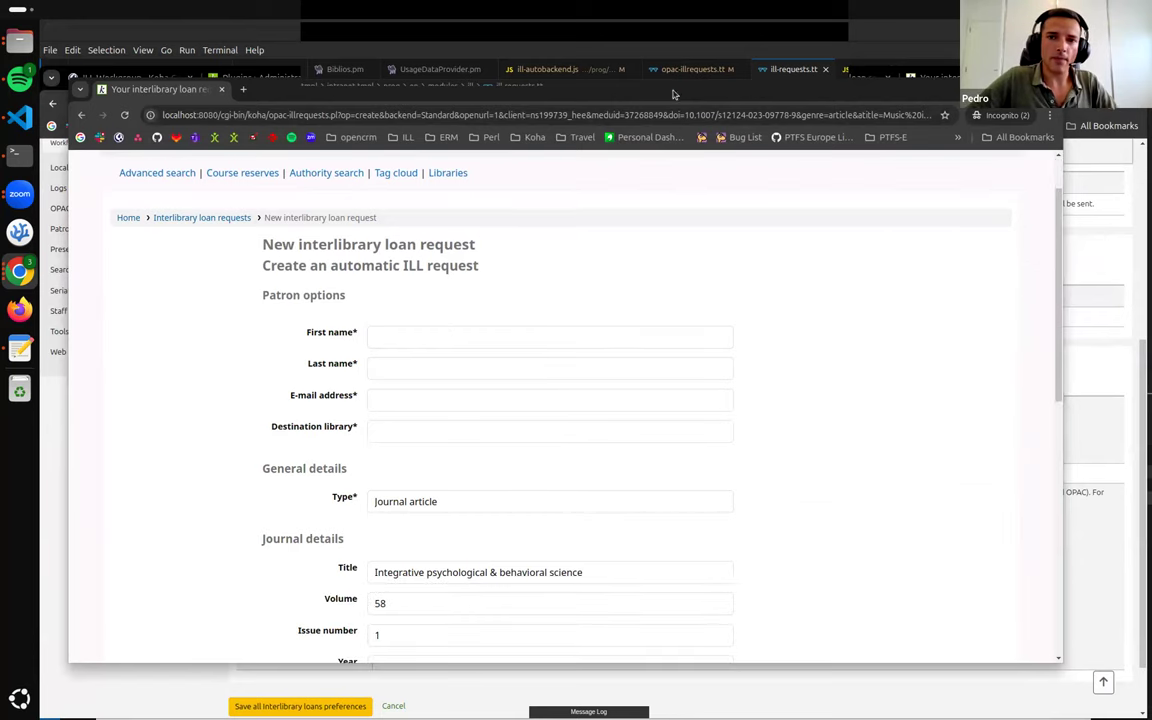
Fill in the requester's first name, last name and e-mail, and choose Midway as destination library.
scroll(681, 342, up, 1)
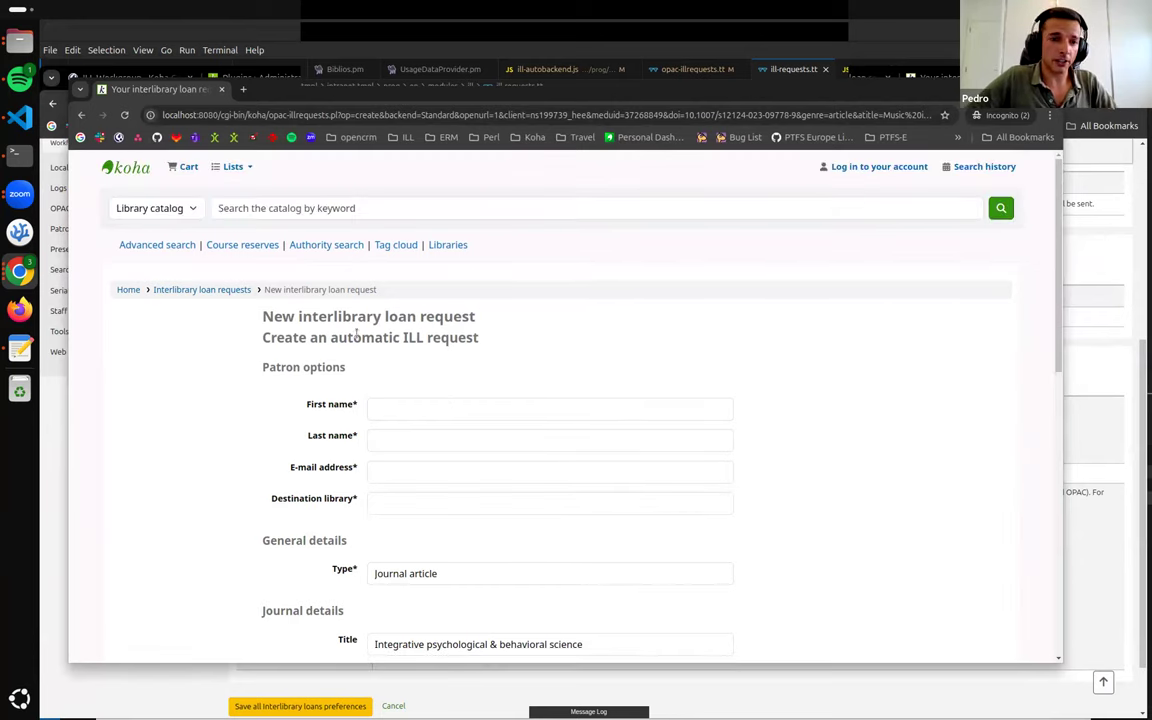
drag(357, 316, 433, 340)
click(872, 166)
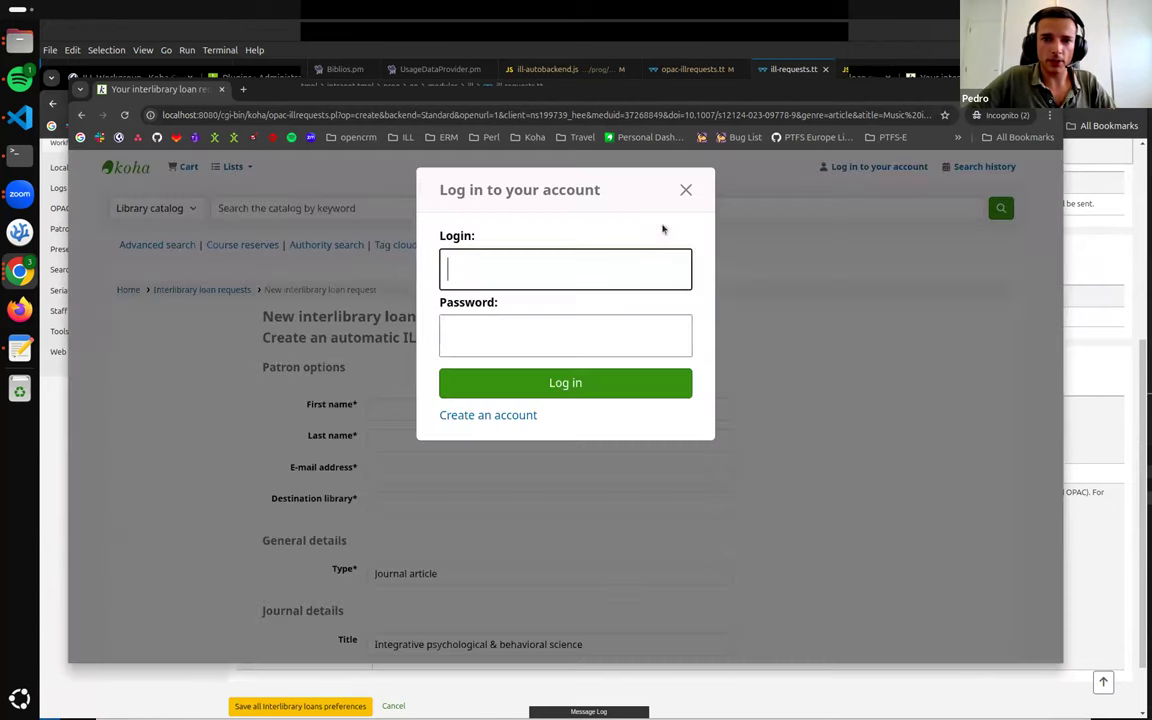
click(686, 189)
click(409, 414)
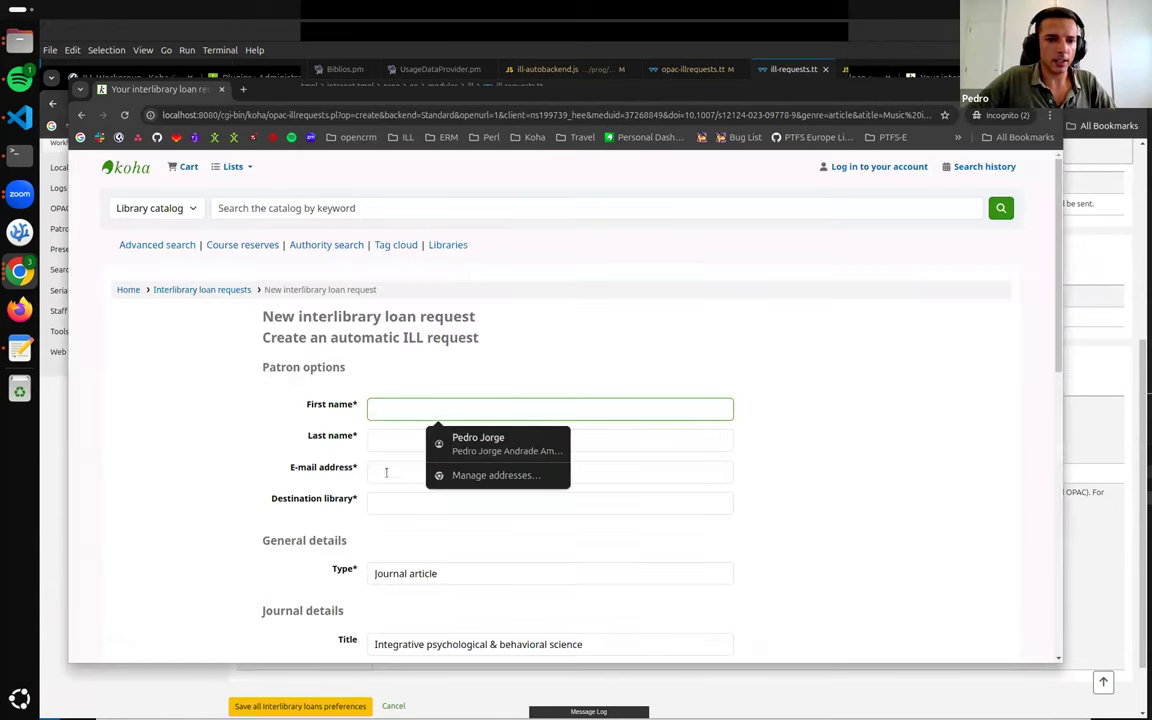
key(Down)
key(Return)
click(424, 468)
click(450, 500)
click(486, 508)
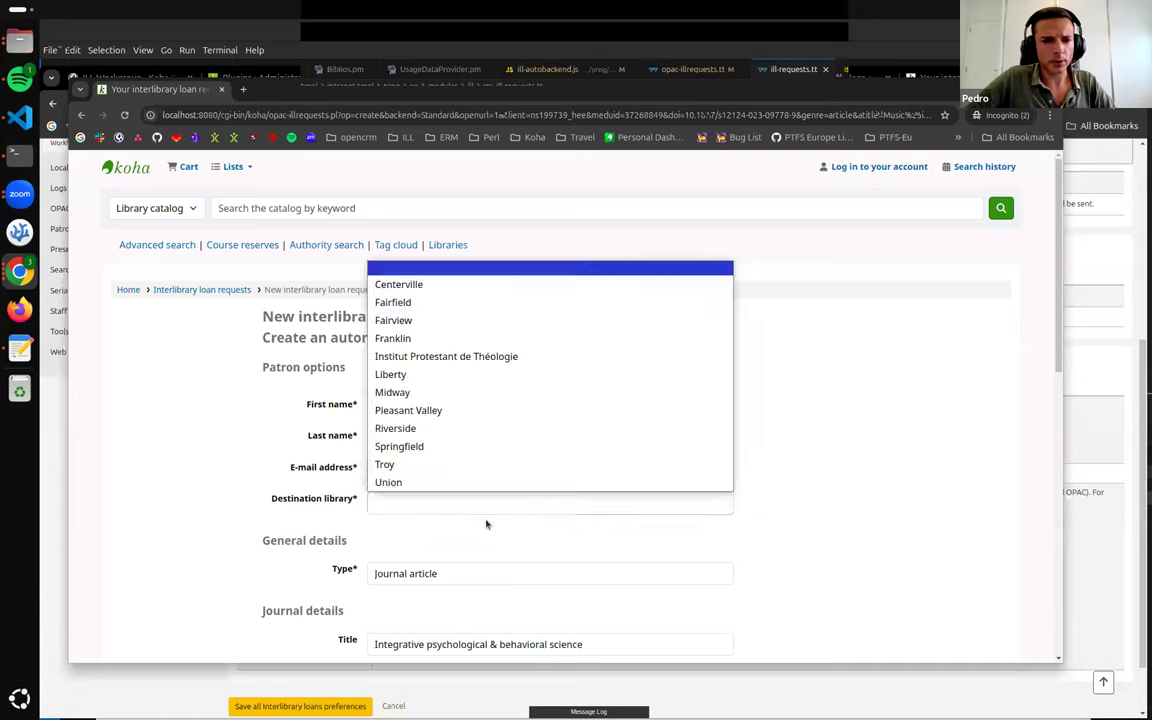
click(450, 393)
Submit the unauthenticated article request and review the confirmation message.
scroll(563, 406, down, 5)
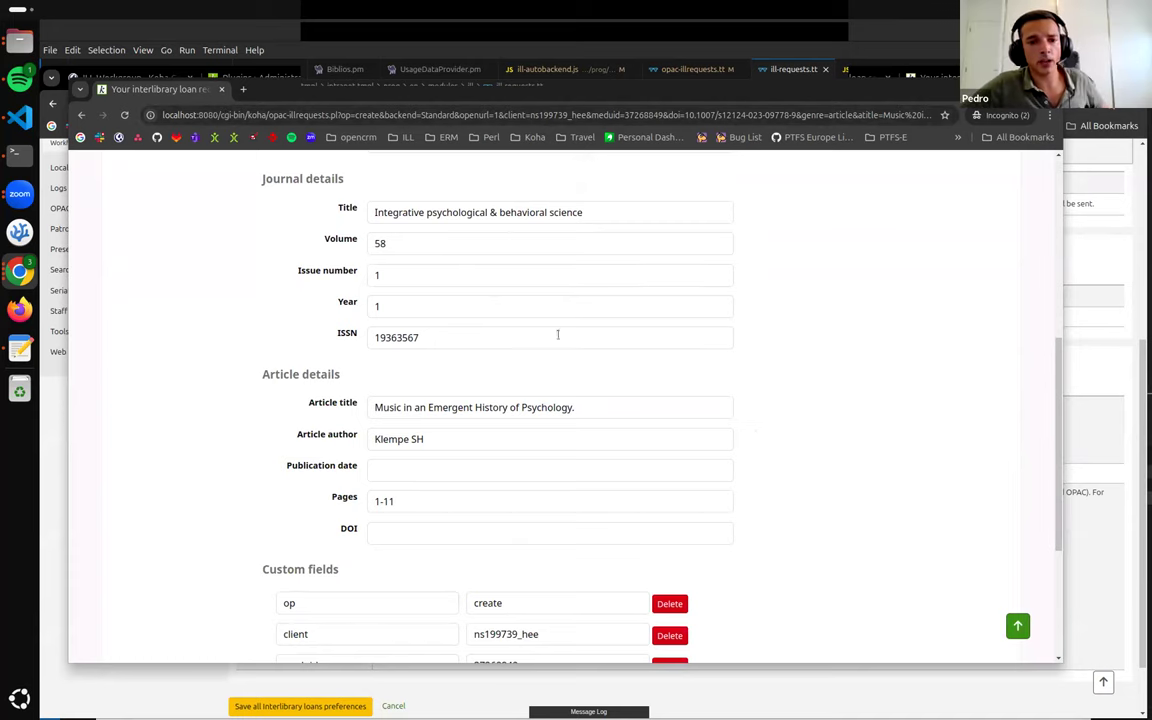
scroll(500, 415, down, 3)
click(285, 607)
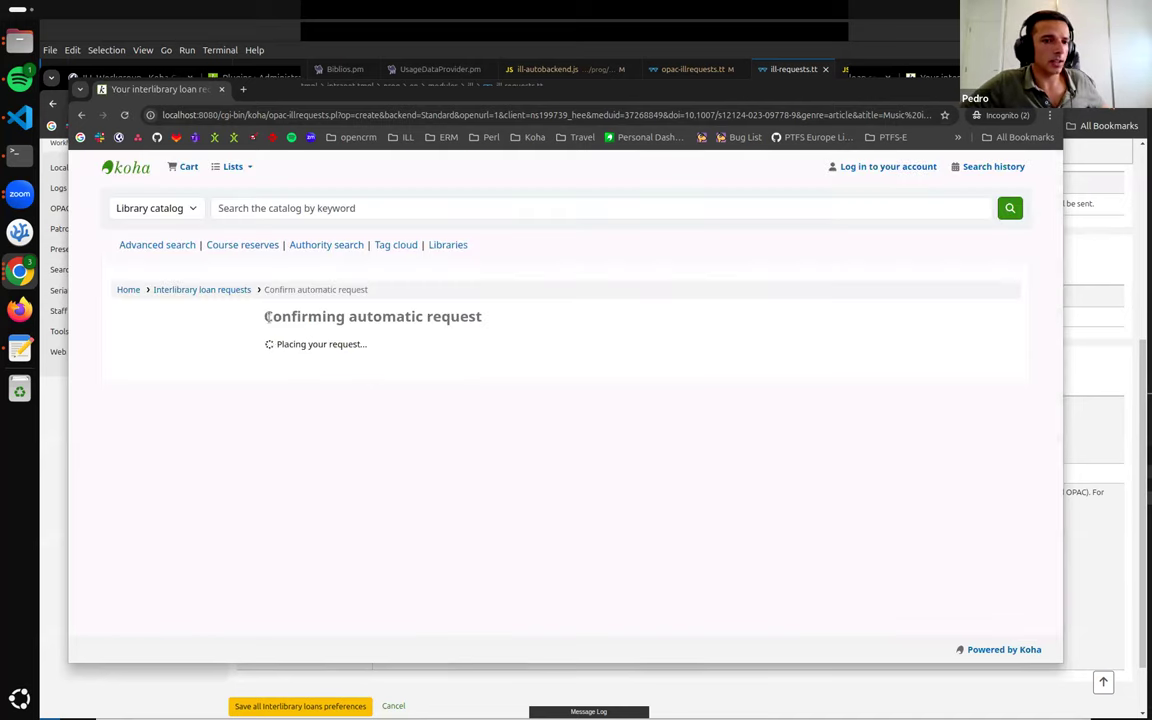
triple_click(381, 342)
click(465, 380)
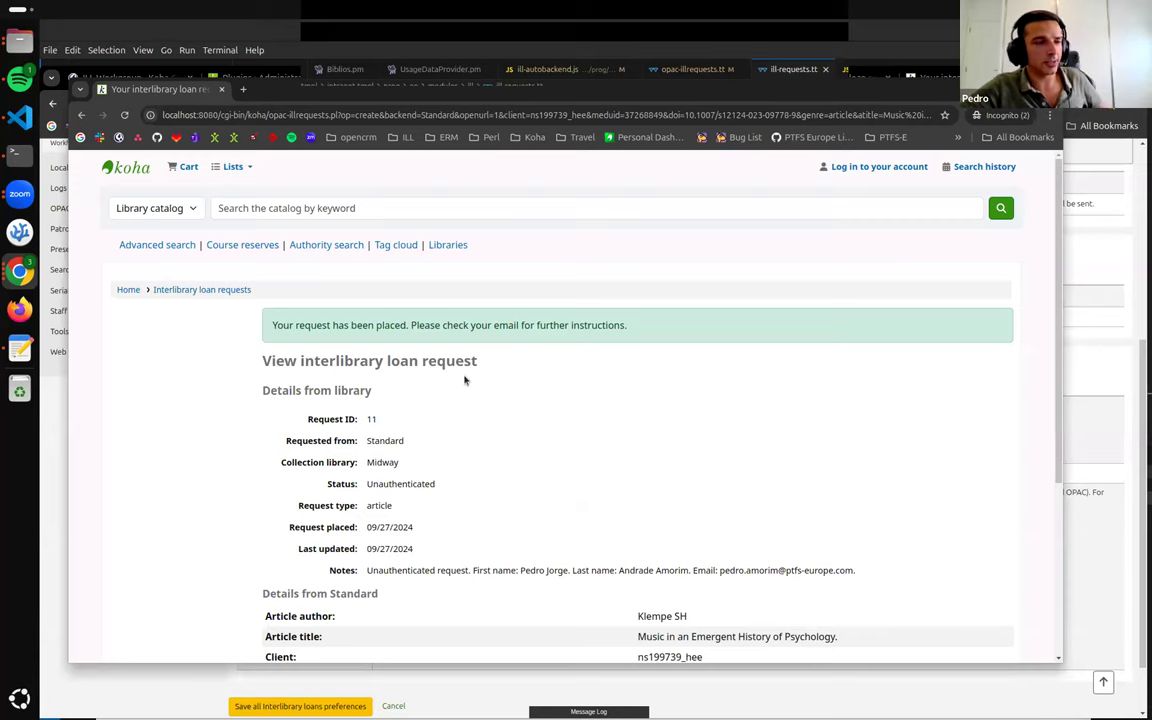
scroll(465, 380, down, 3)
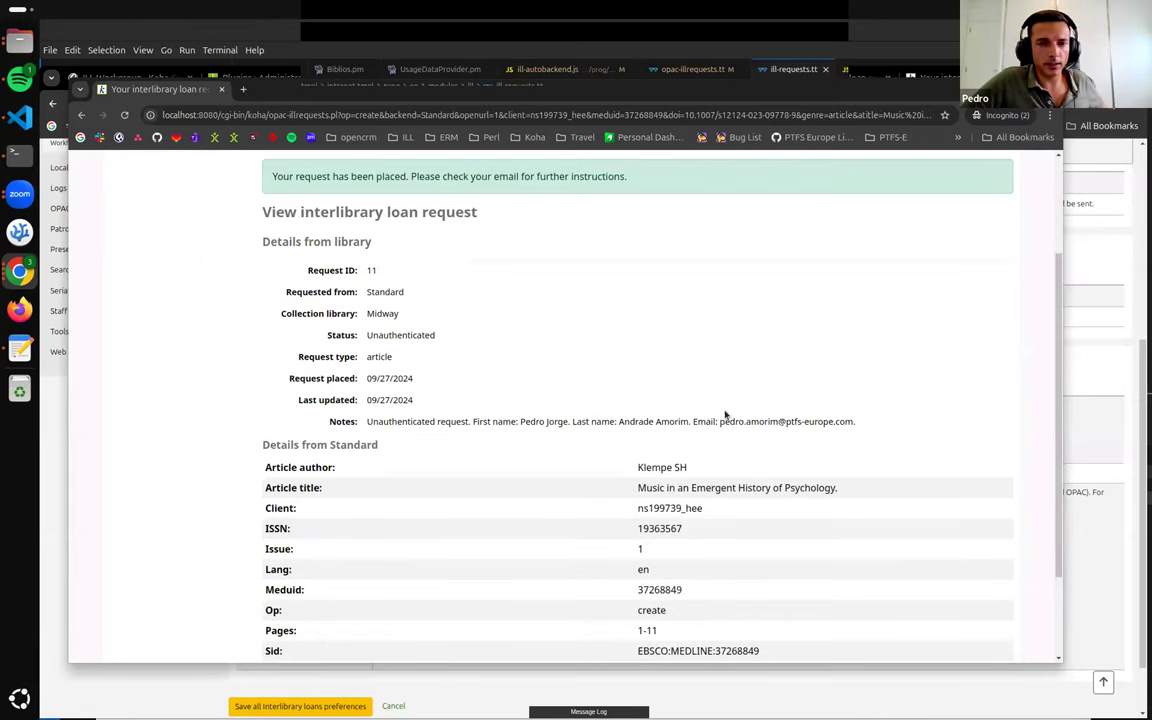
Close the private window and open request 11, status Unauthenticated, from the staff ILL list.
key(ctrl+w)
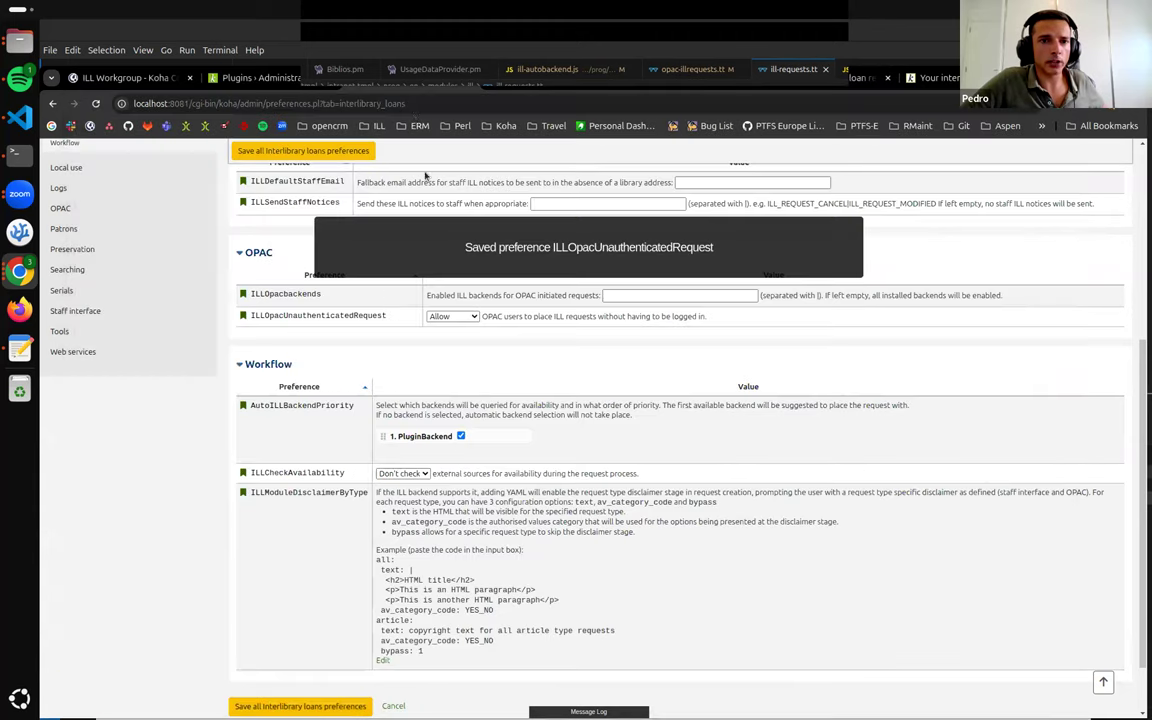
key(alt+Left)
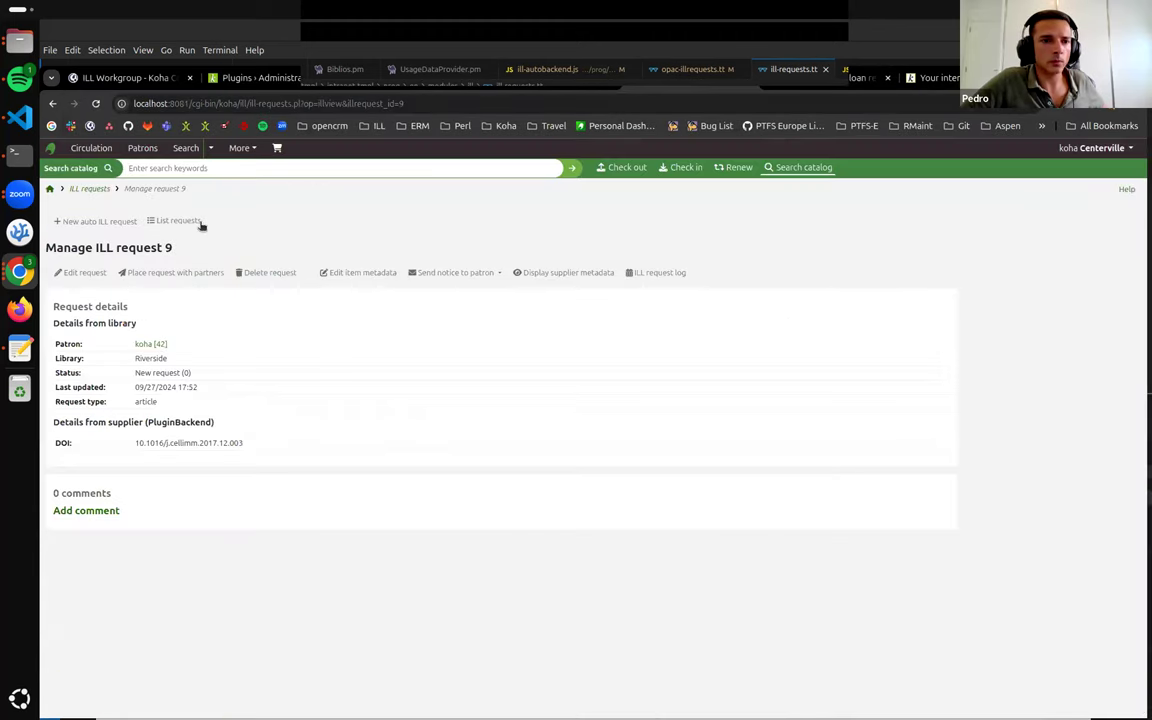
click(178, 221)
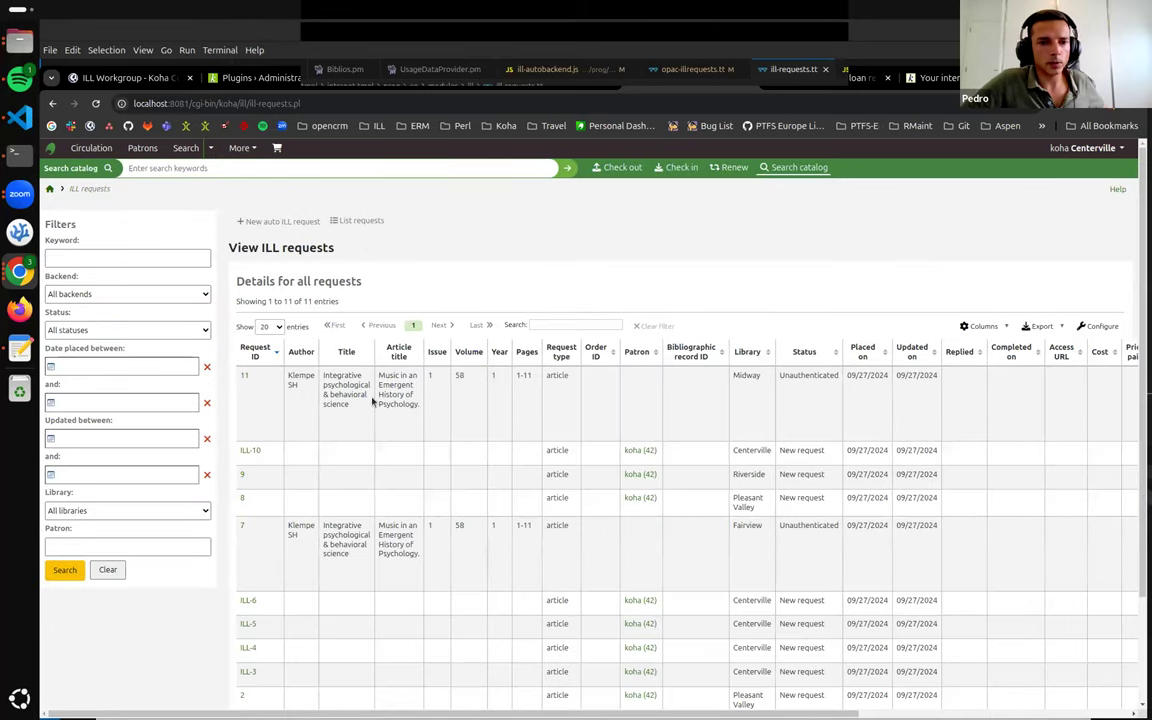
scroll(372, 400, right, 1)
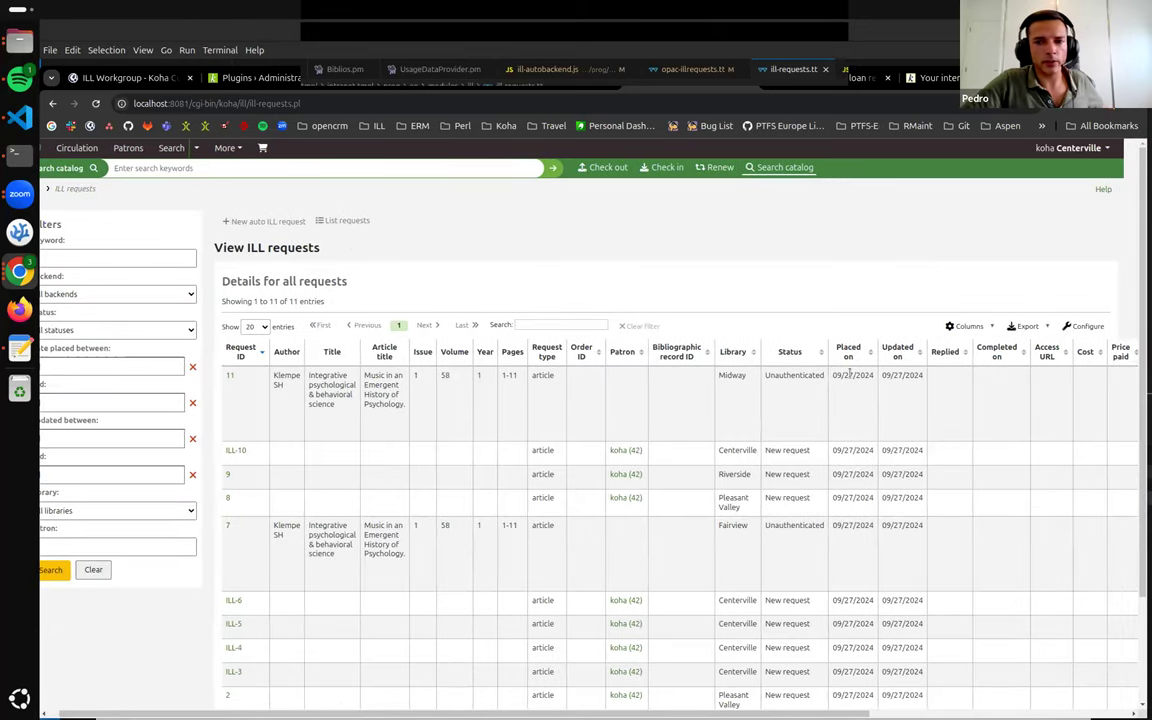
double_click(792, 375)
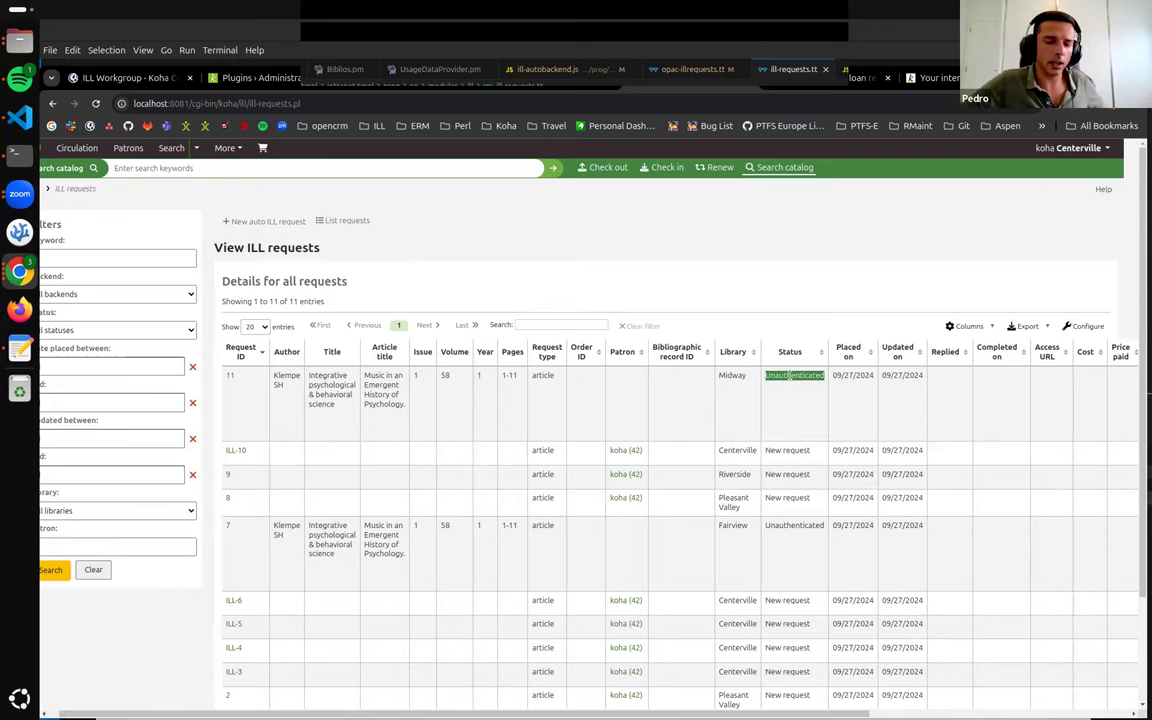
scroll(748, 391, right, 5)
click(1095, 380)
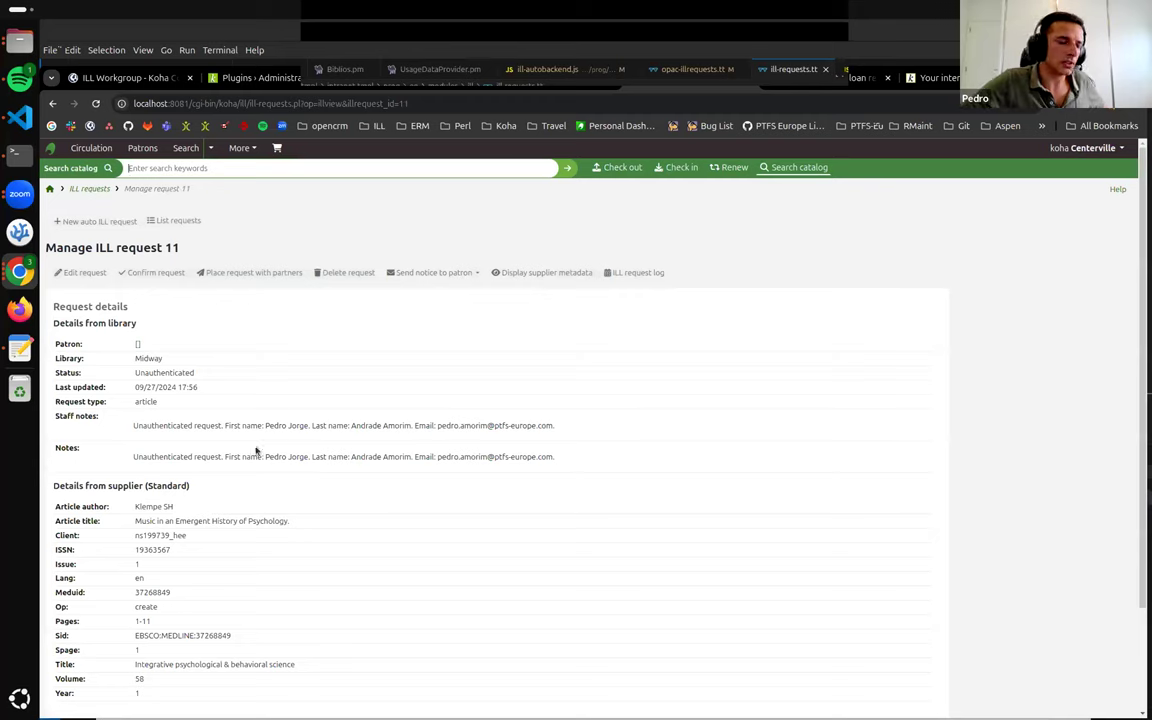
Review the requester's name and e-mail recorded in request 11's staff notes.
triple_click(537, 442)
click(347, 420)
drag(347, 420, 537, 437)
click(543, 438)
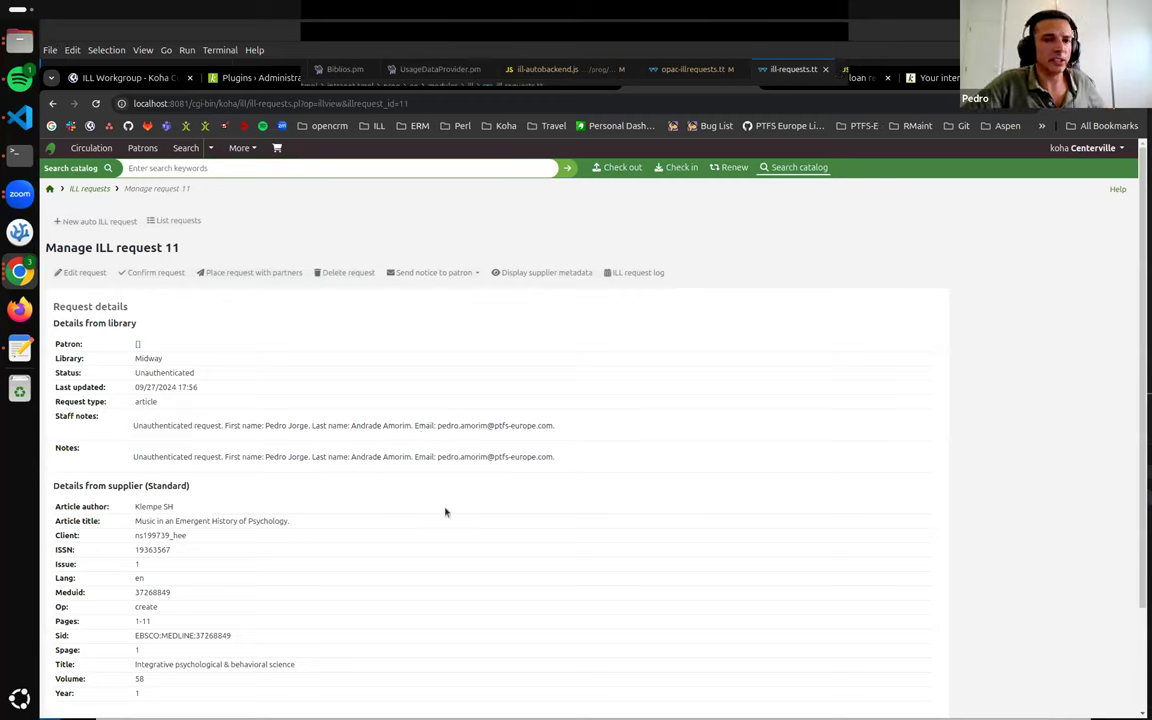
scroll(470, 401, down, 2)
scroll(470, 401, up, 2)
scroll(470, 401, down, 1)
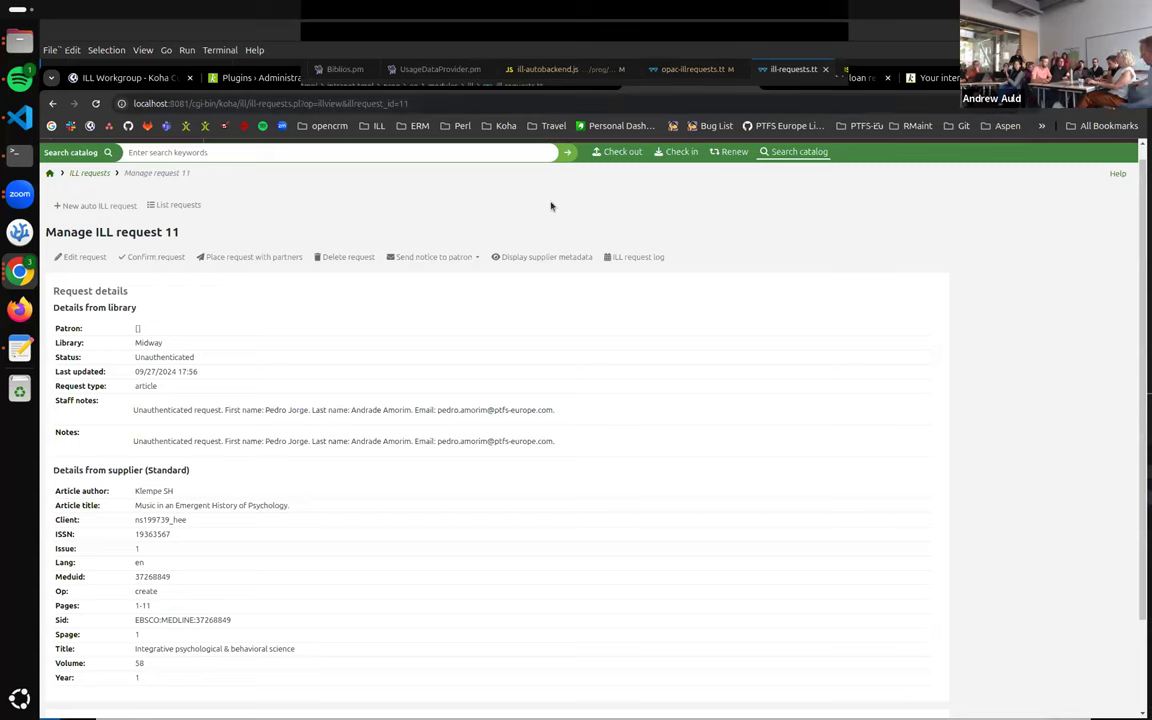
Return to request 11, list all ILL requests, then show the OPAC request form with destination Centerville.
key(alt+Left)
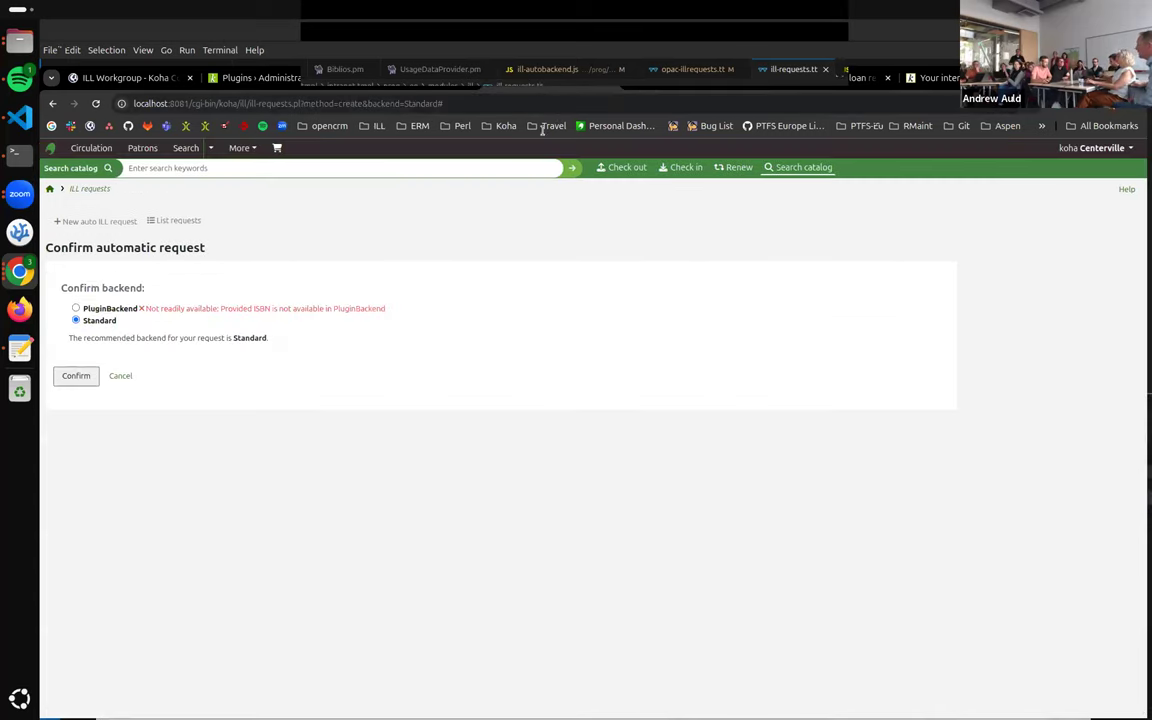
key(alt+Right)
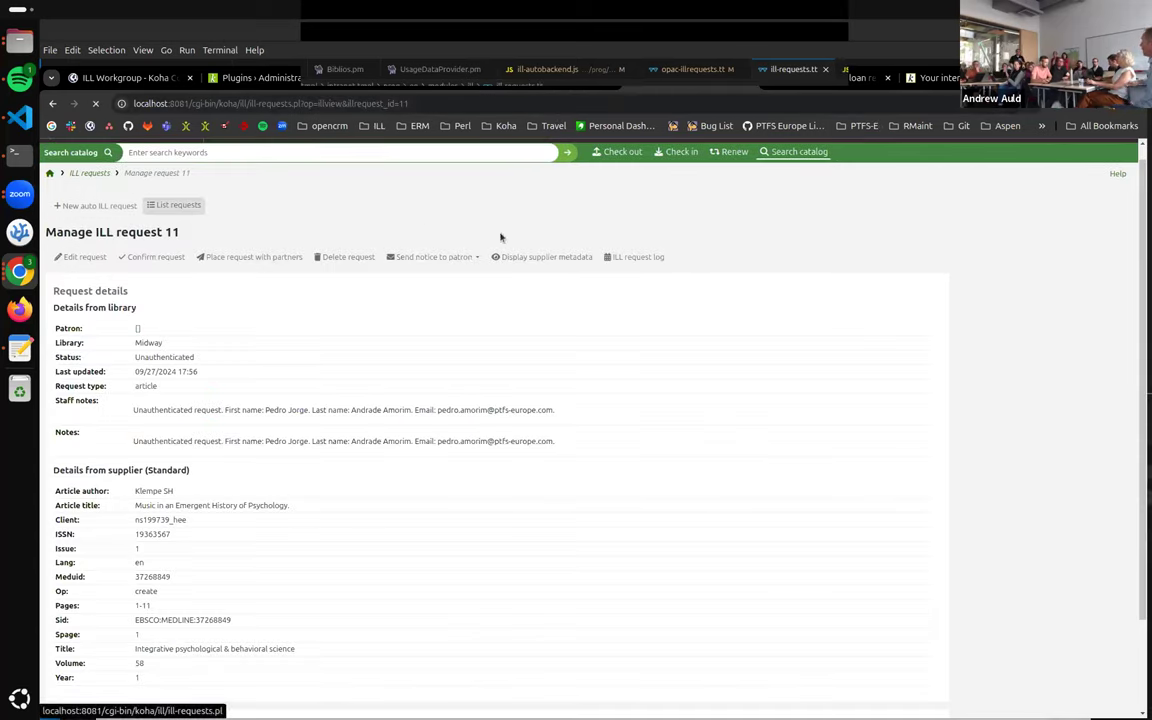
click(175, 205)
click(834, 80)
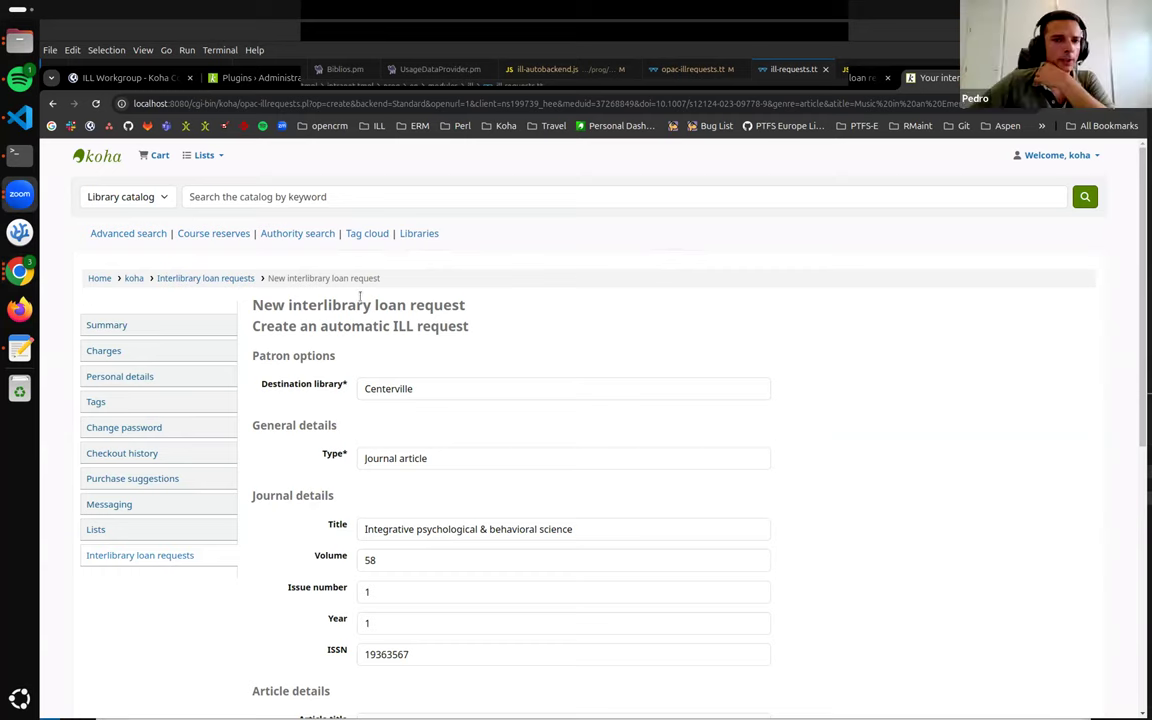
Review the prefilled journal article request: volume 58, issue 1, ISSN 19363567, destination Centerville.
drag(527, 331, 614, 218)
click(658, 265)
click(614, 218)
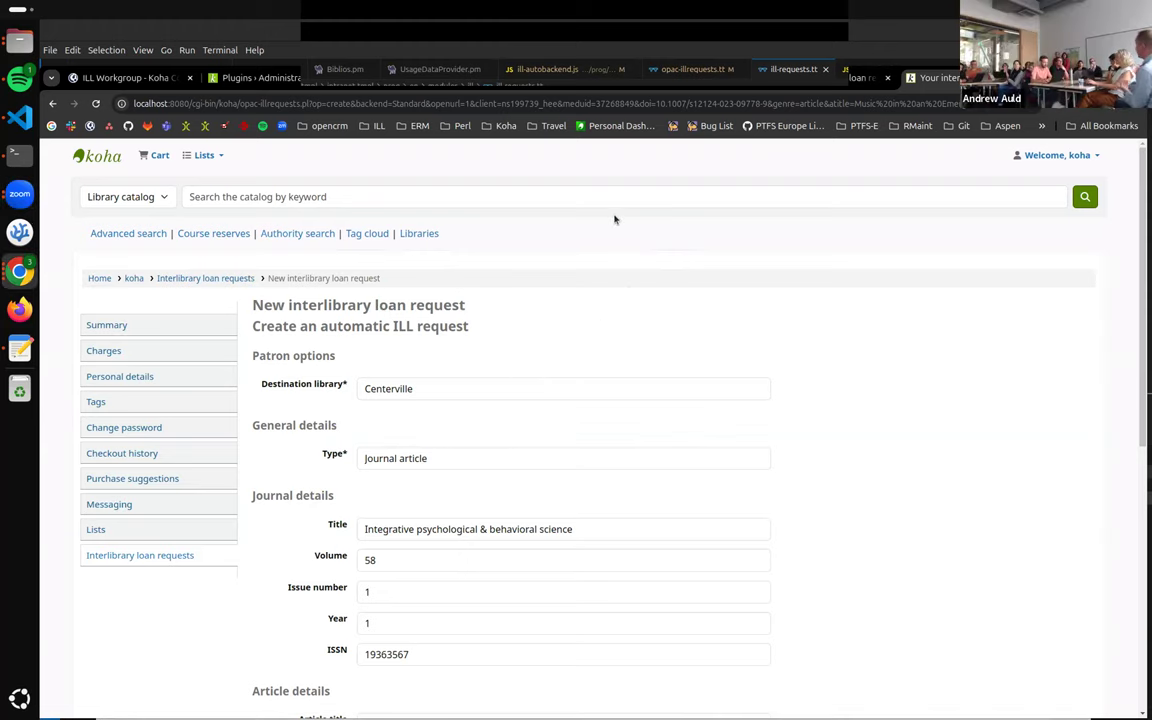
scroll(663, 292, down, 5)
scroll(663, 288, up, 5)
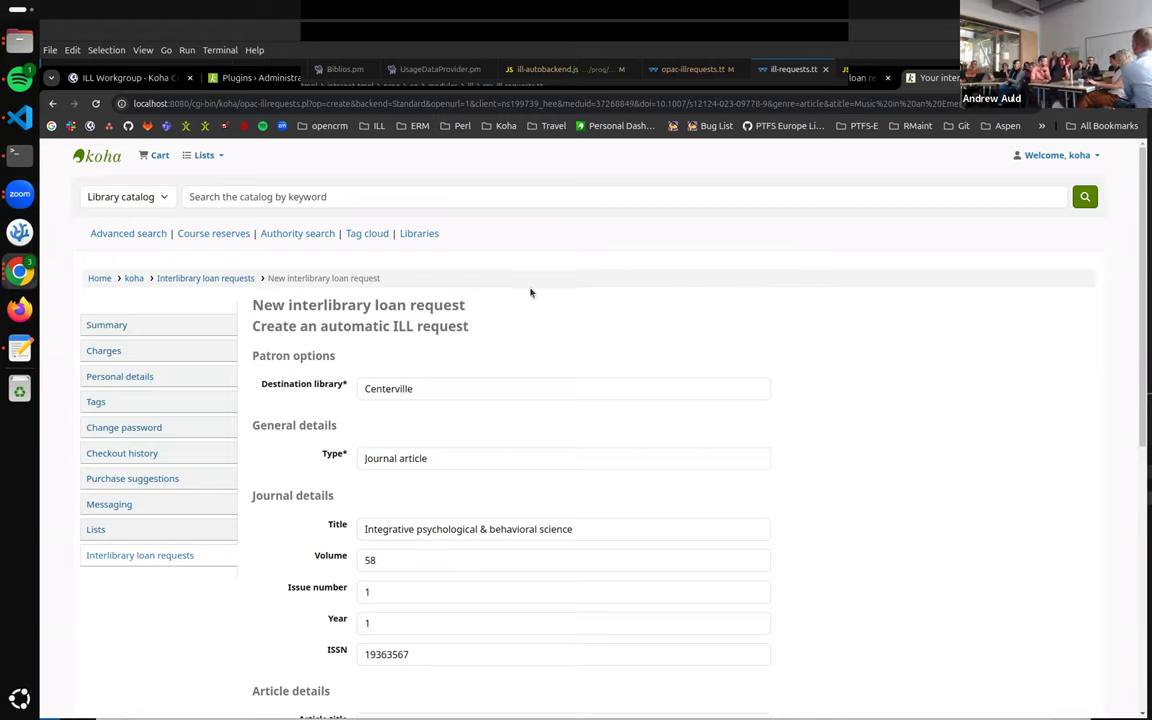
click(715, 72)
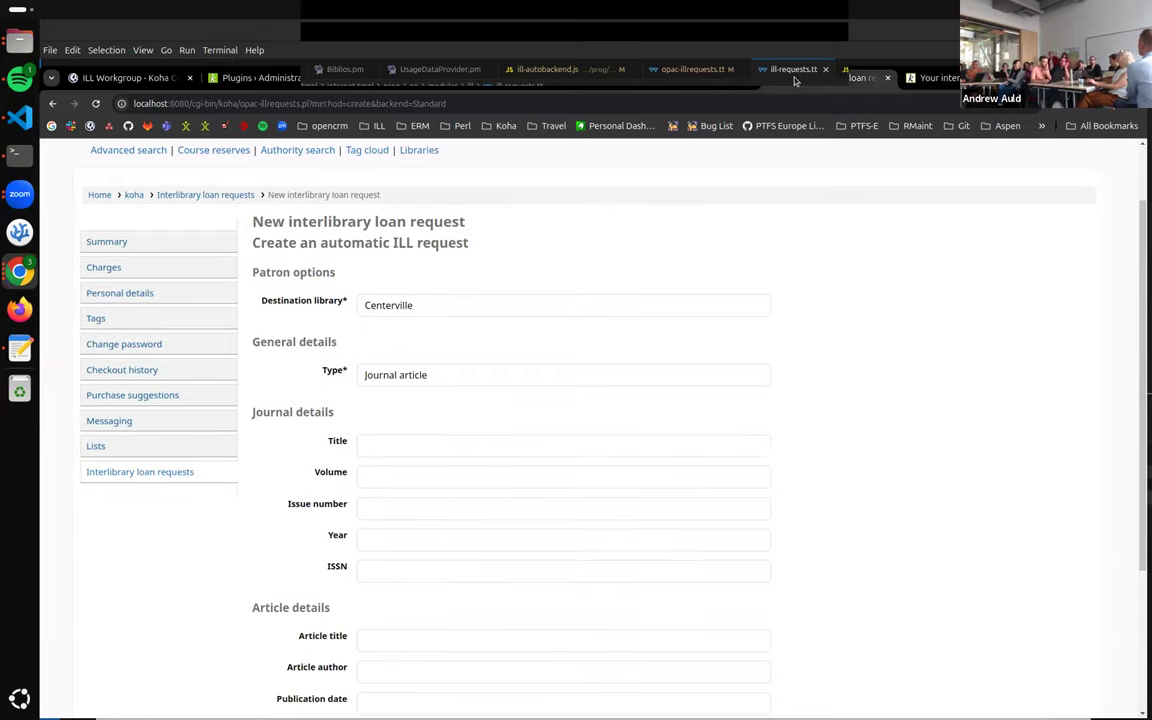
click(708, 84)
click(708, 86)
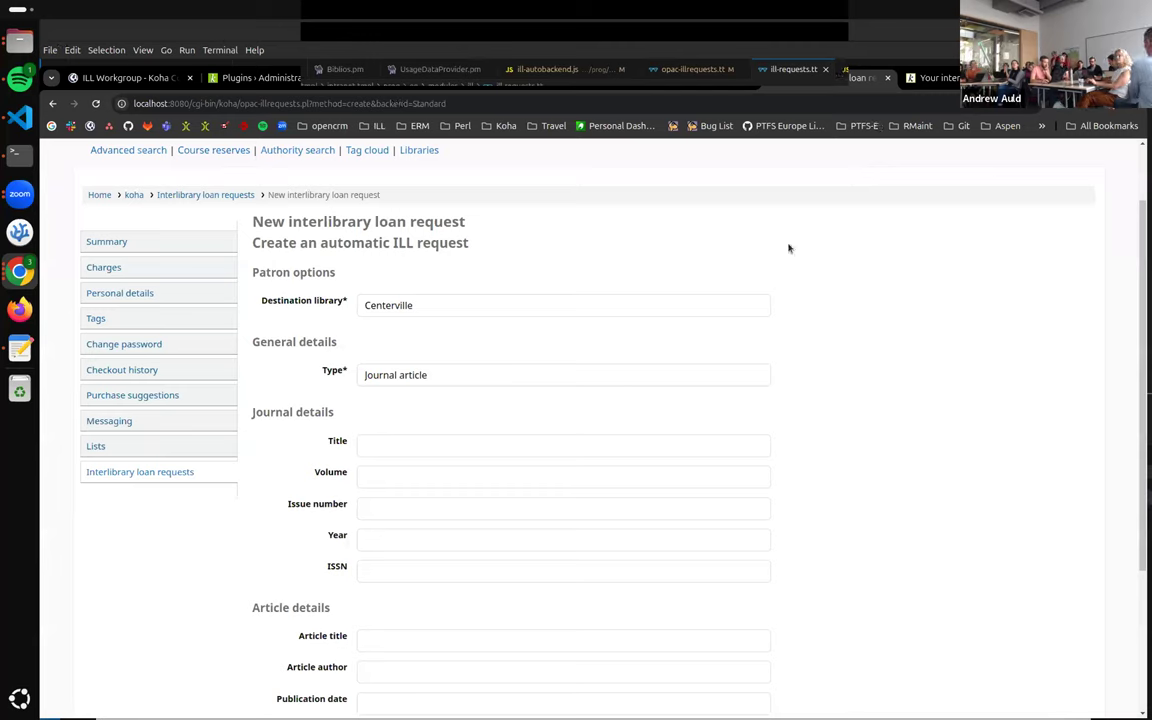
click(835, 80)
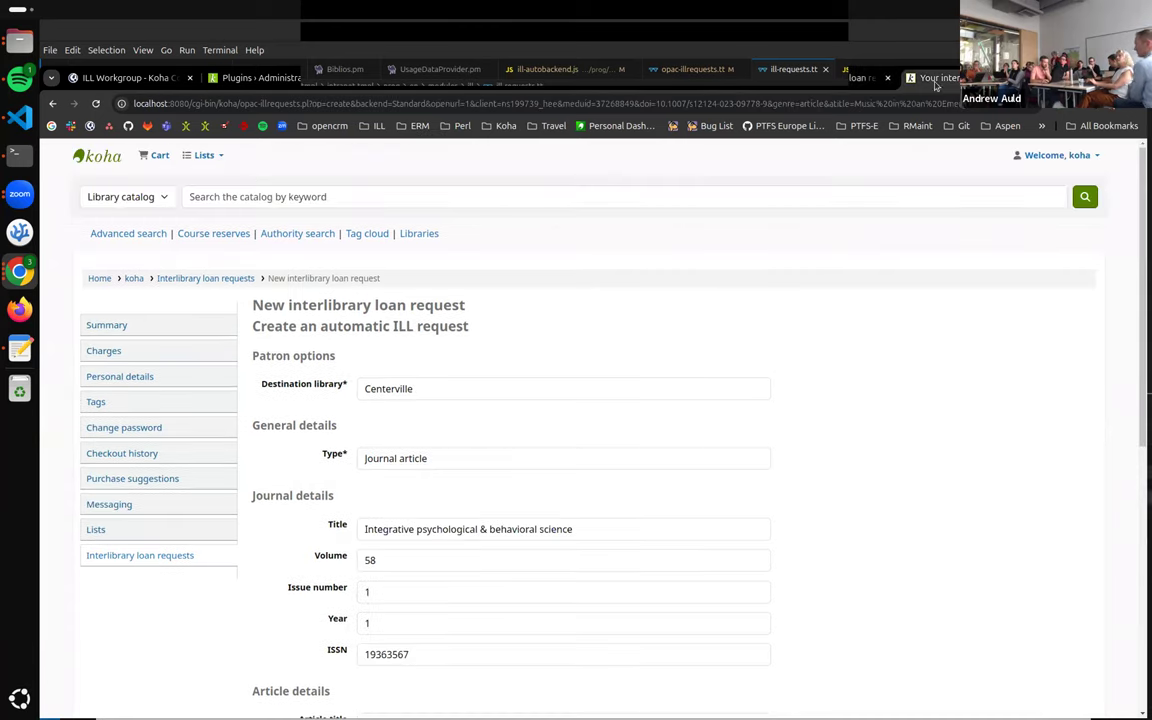
click(833, 83)
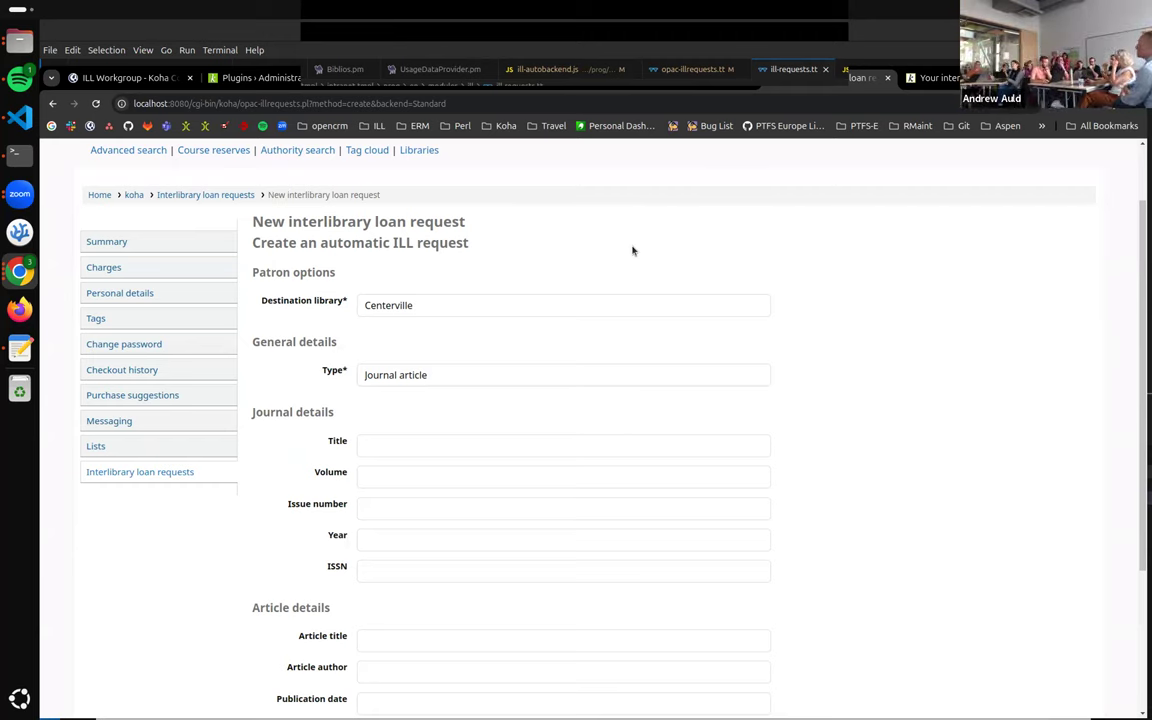
scroll(590, 272, down, 1)
scroll(697, 324, up, 2)
scroll(745, 318, down, 3)
scroll(745, 318, up, 3)
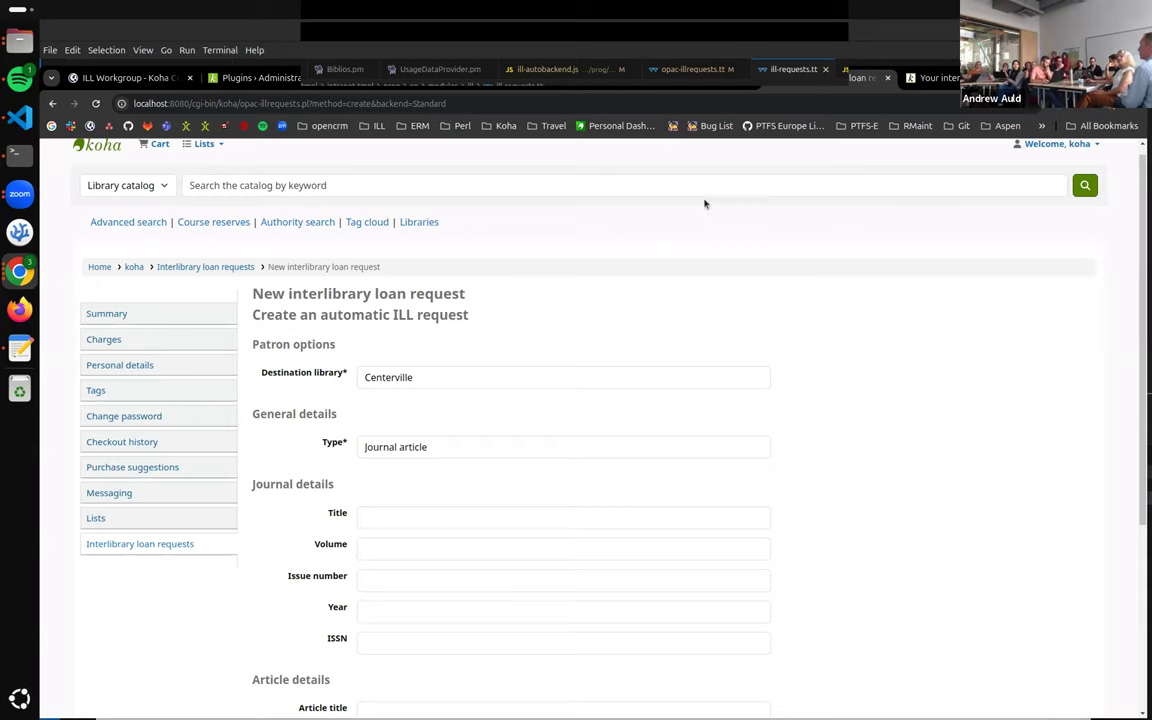
scroll(766, 250, down, 3)
scroll(776, 260, up, 1)
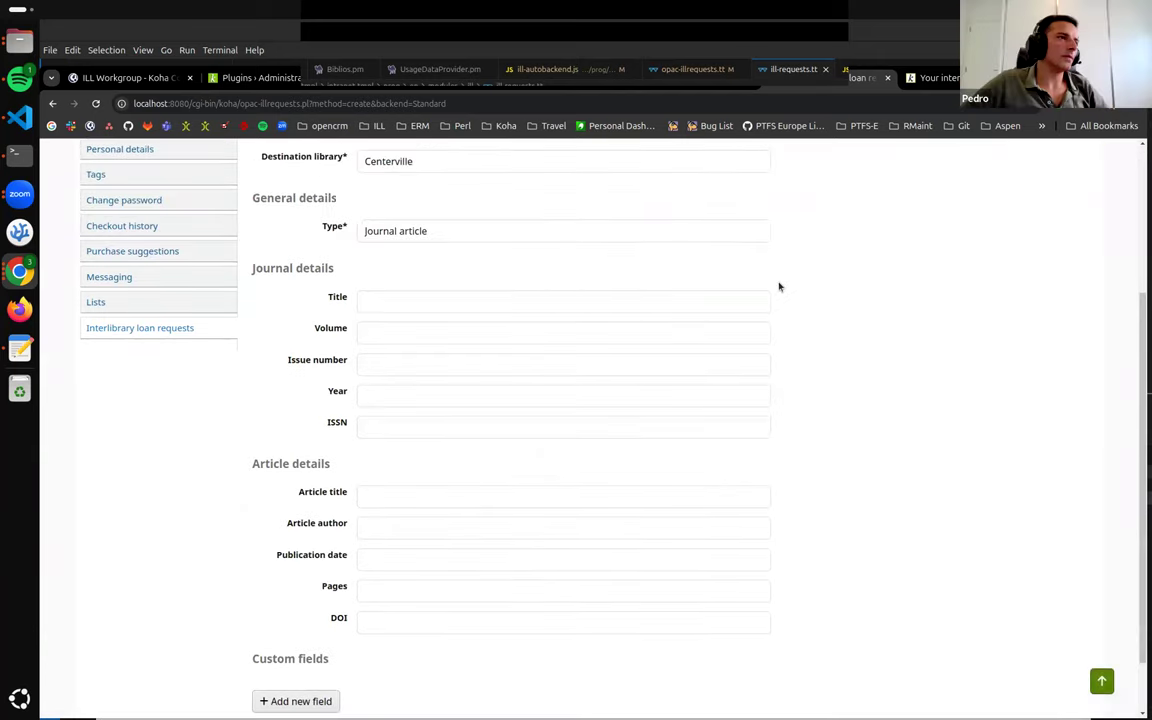
scroll(779, 287, up, 1)
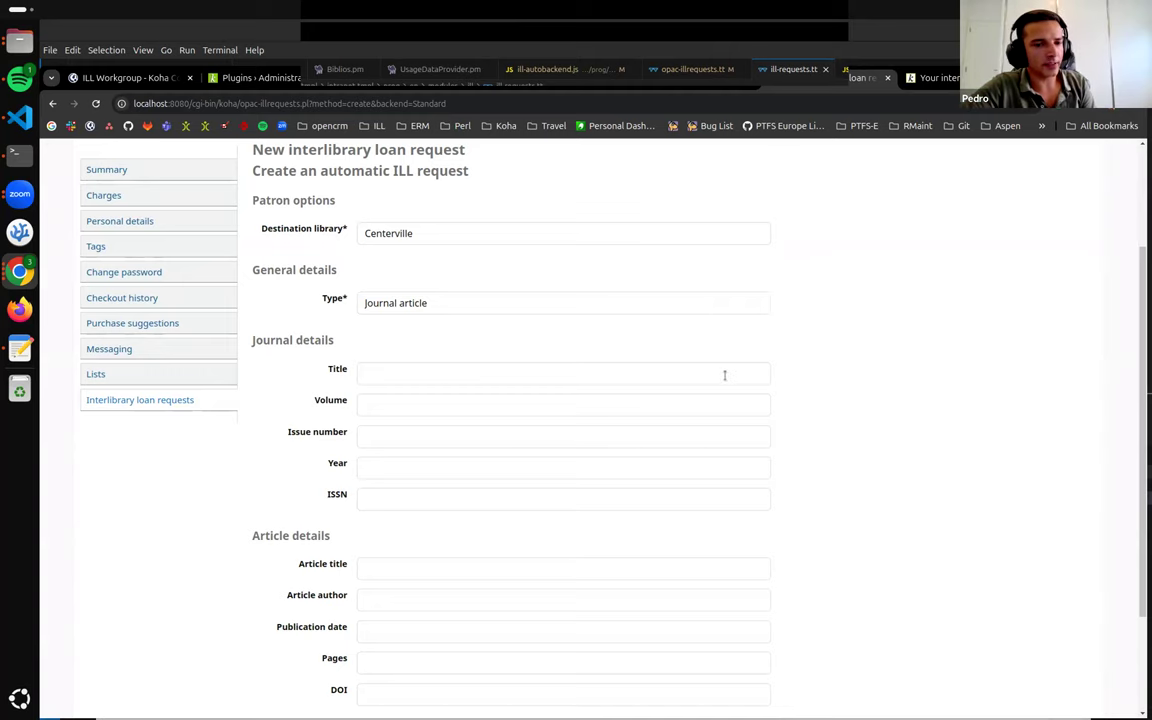
scroll(725, 375, down, 3)
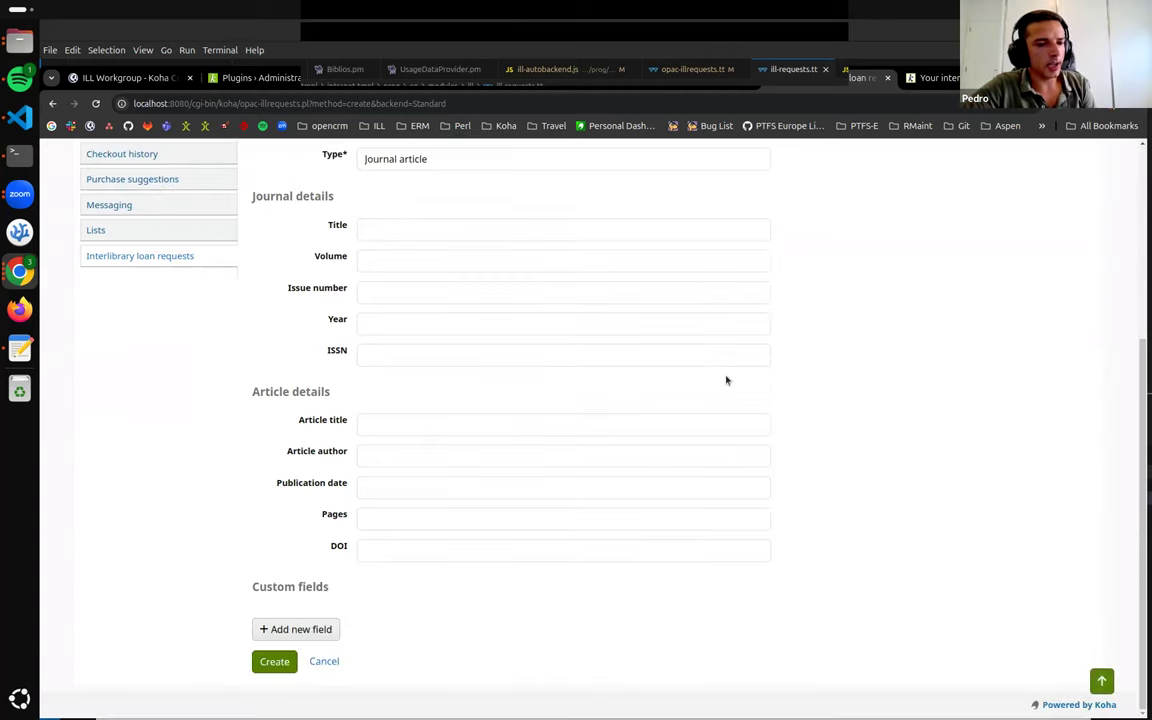
scroll(725, 378, up, 5)
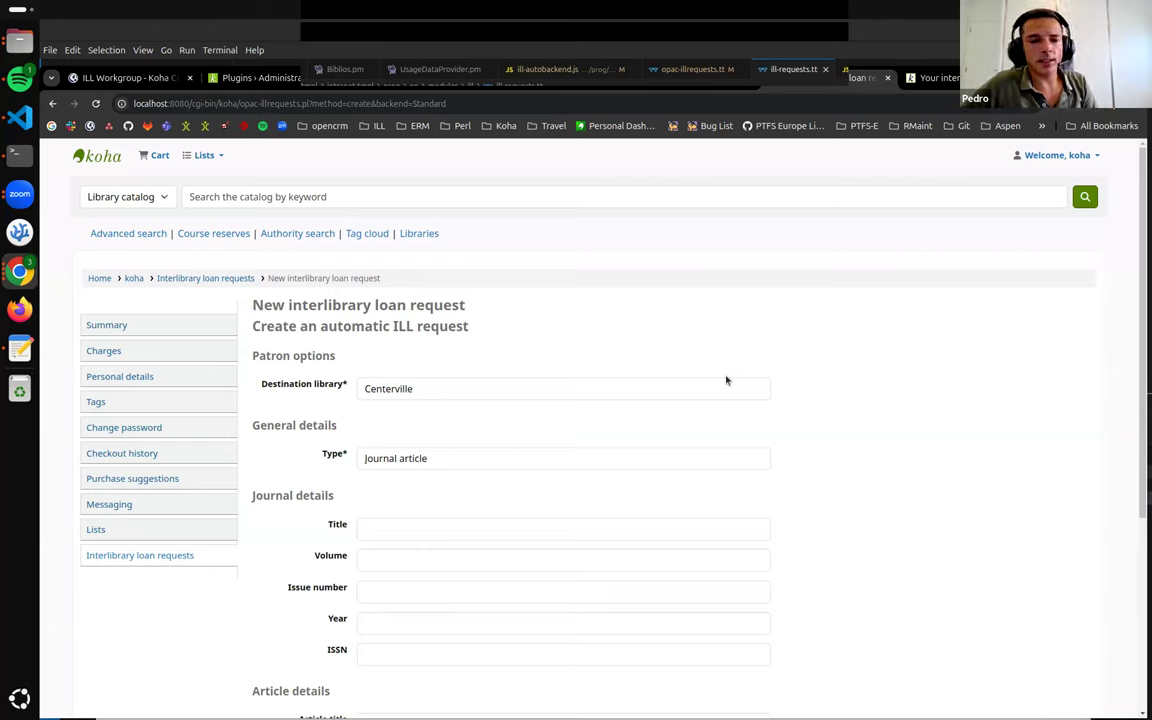
scroll(720, 340, down, 3)
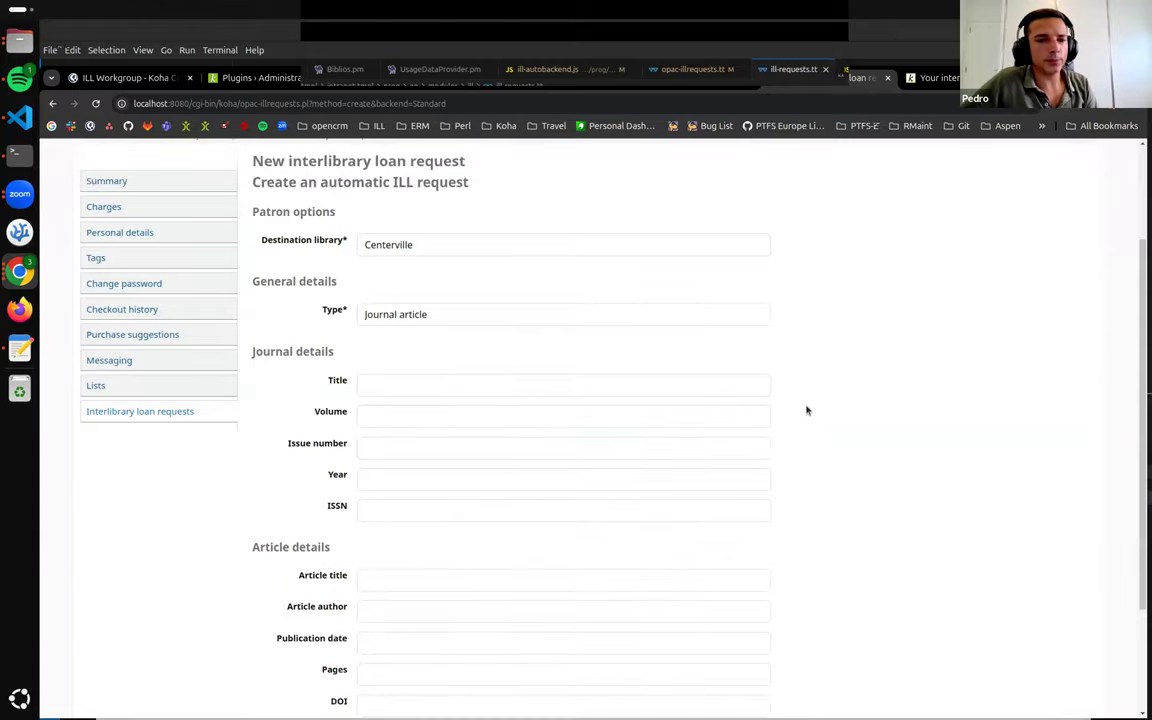
scroll(830, 424, up, 3)
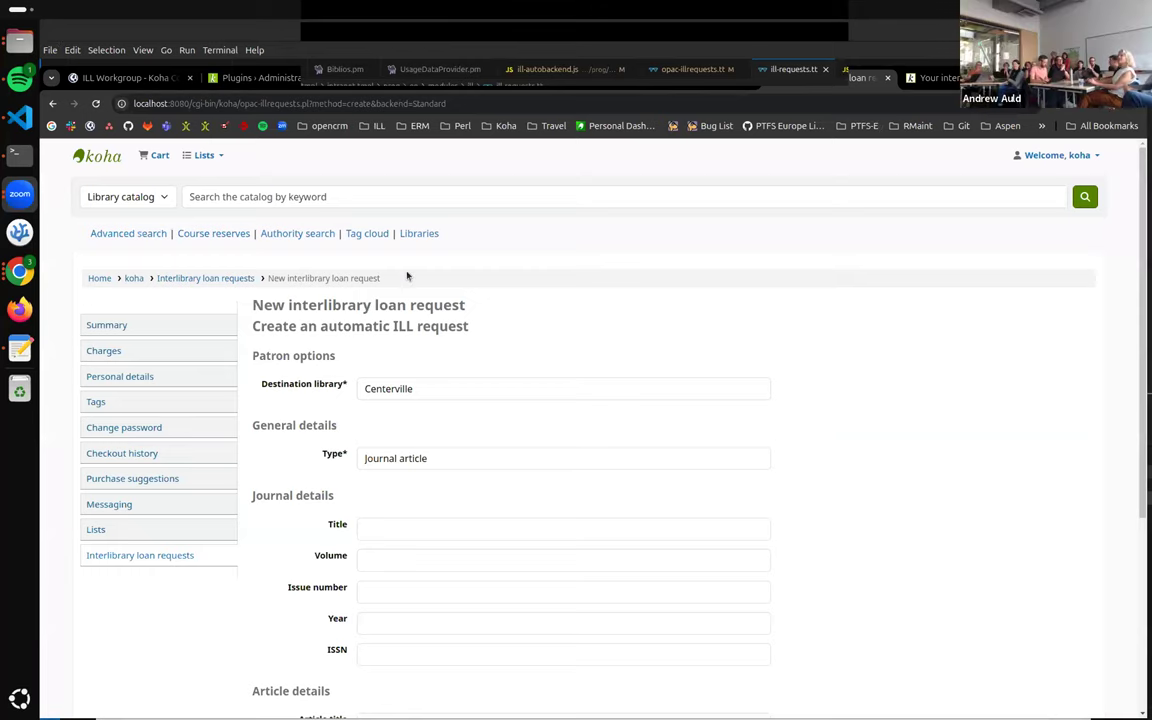
key(ctrl+a)
click(538, 231)
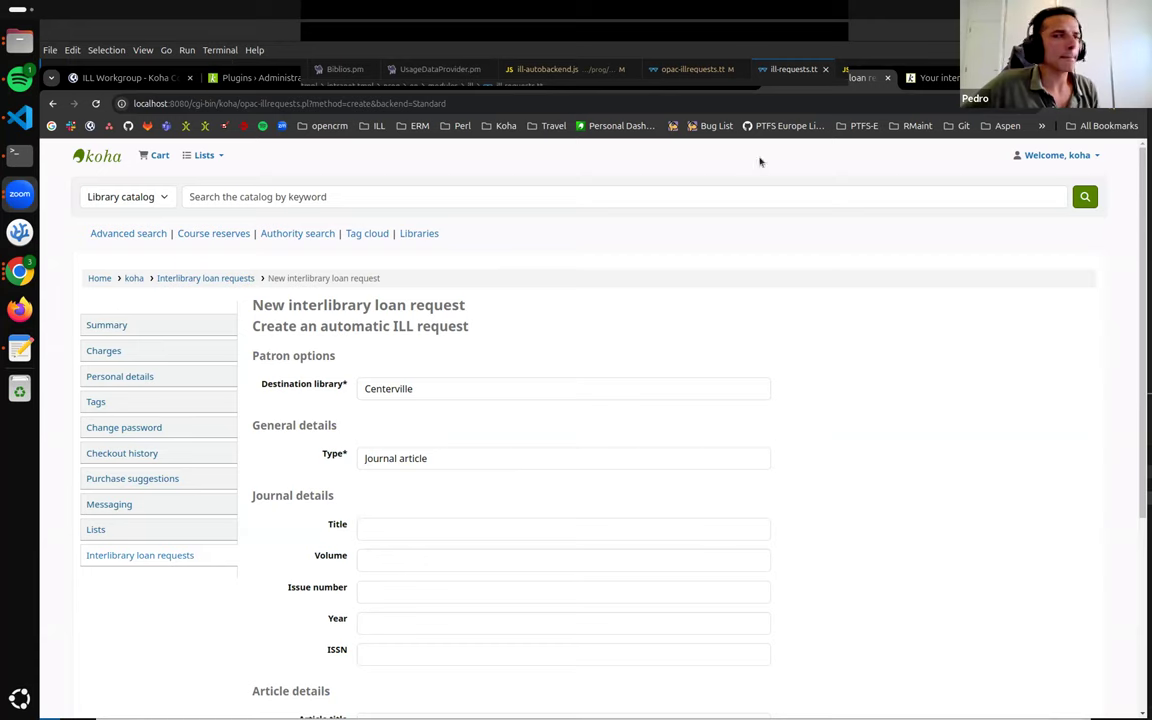
key(super+s)
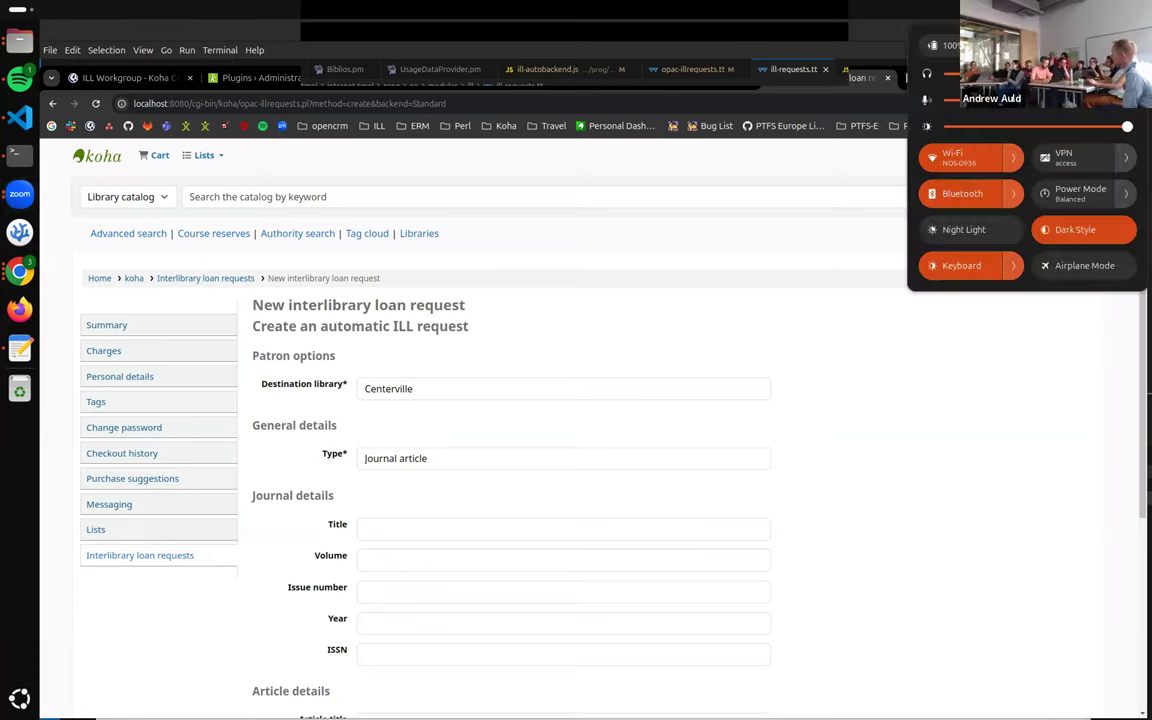
click(785, 212)
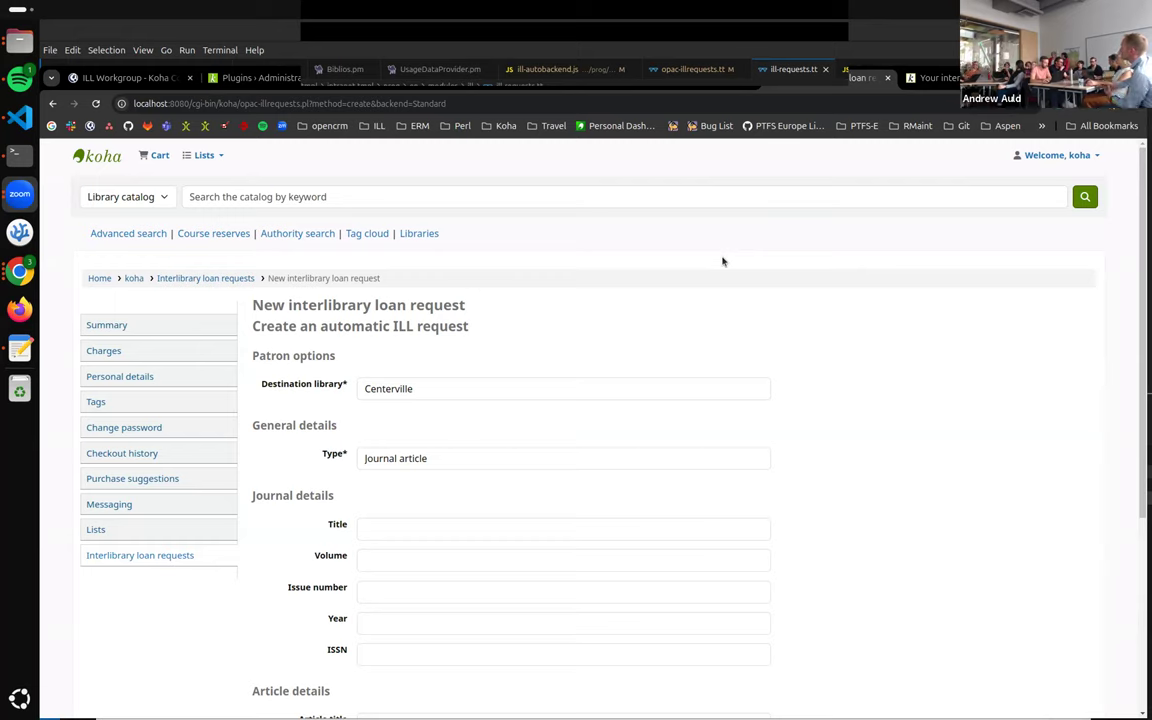
Reload the staff ILL requests list, check the OPAC requests tab, and return to the staff list.
click(525, 82)
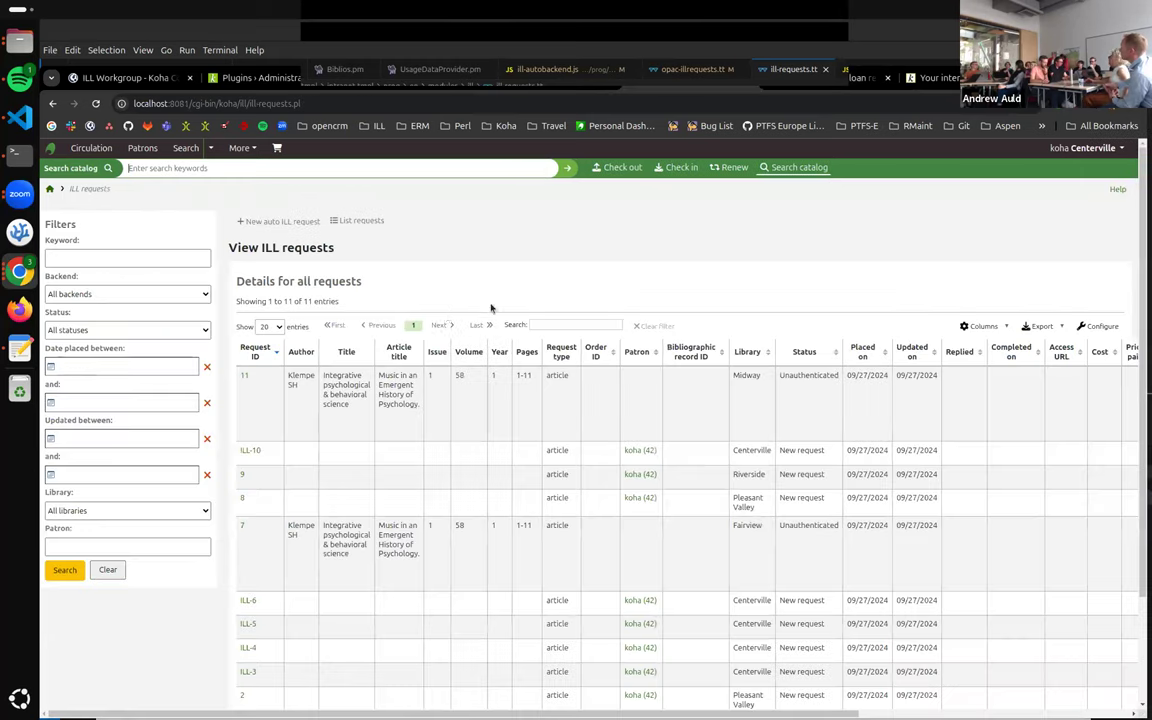
click(358, 221)
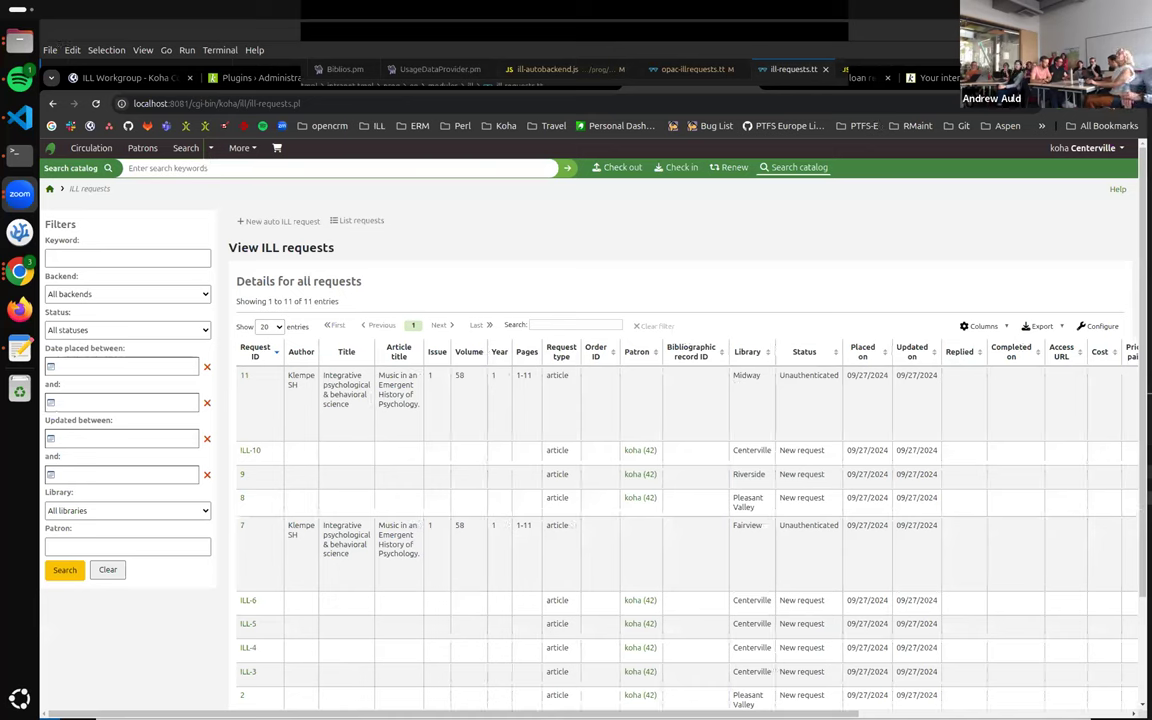
click(508, 236)
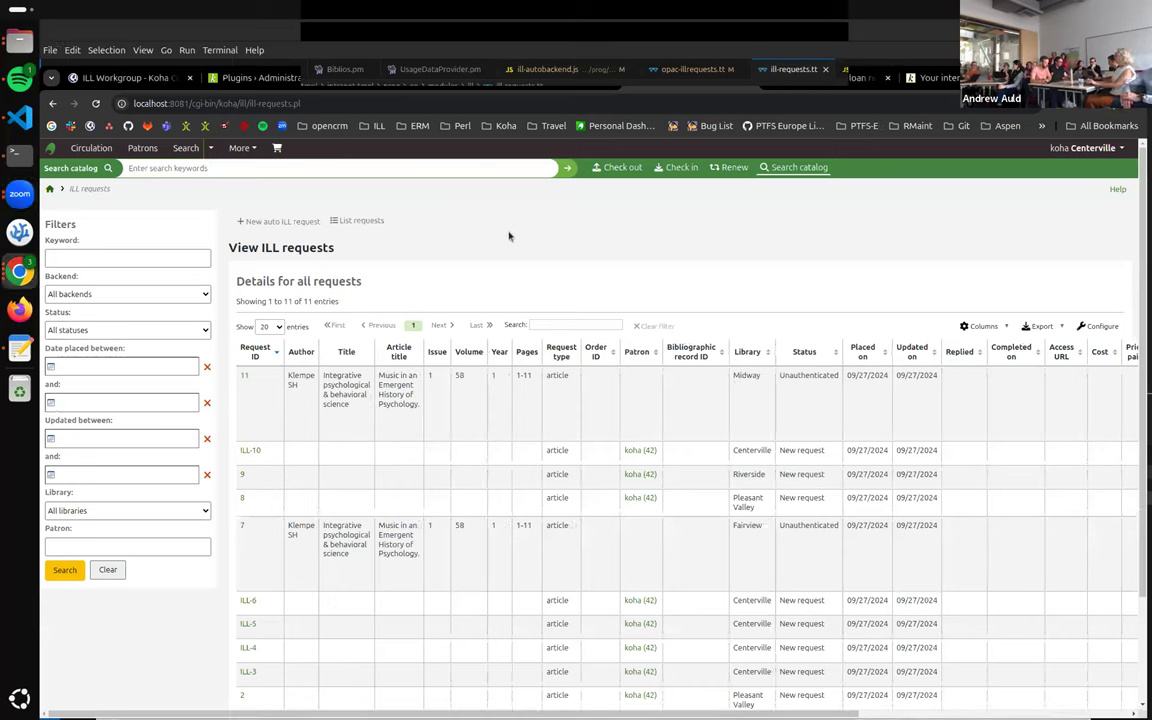
click(810, 82)
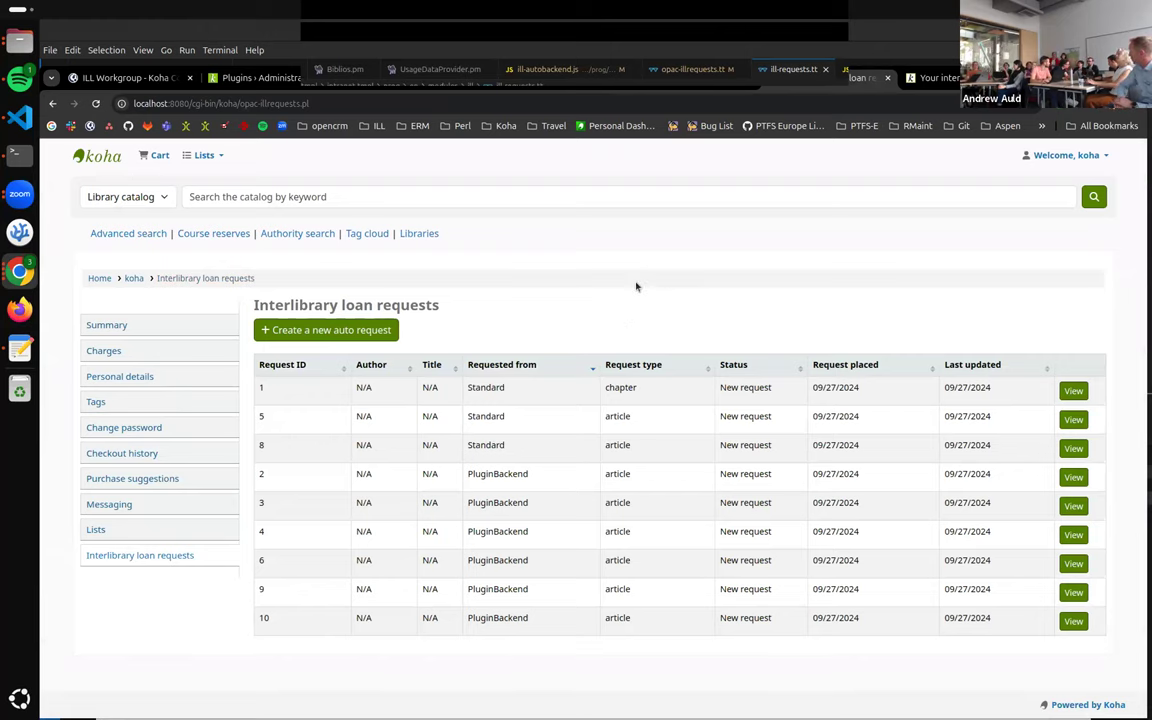
click(662, 80)
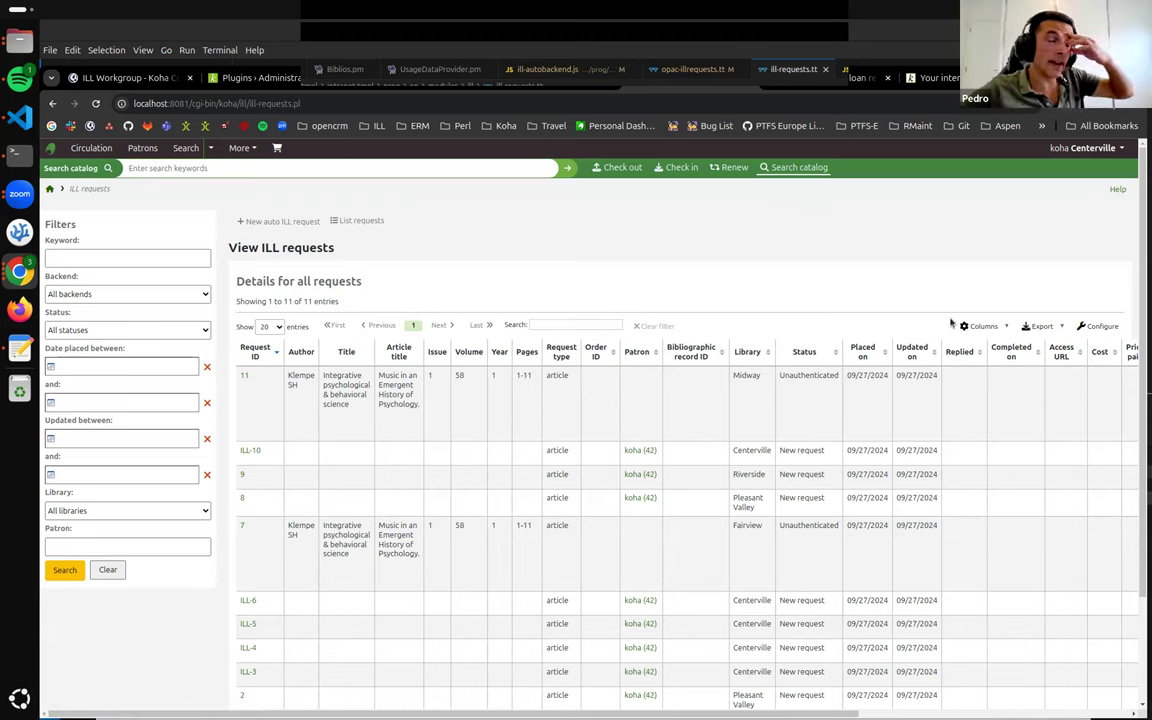
Toggle off the title, article title, issue, volume, year and pages columns in the table.
click(979, 327)
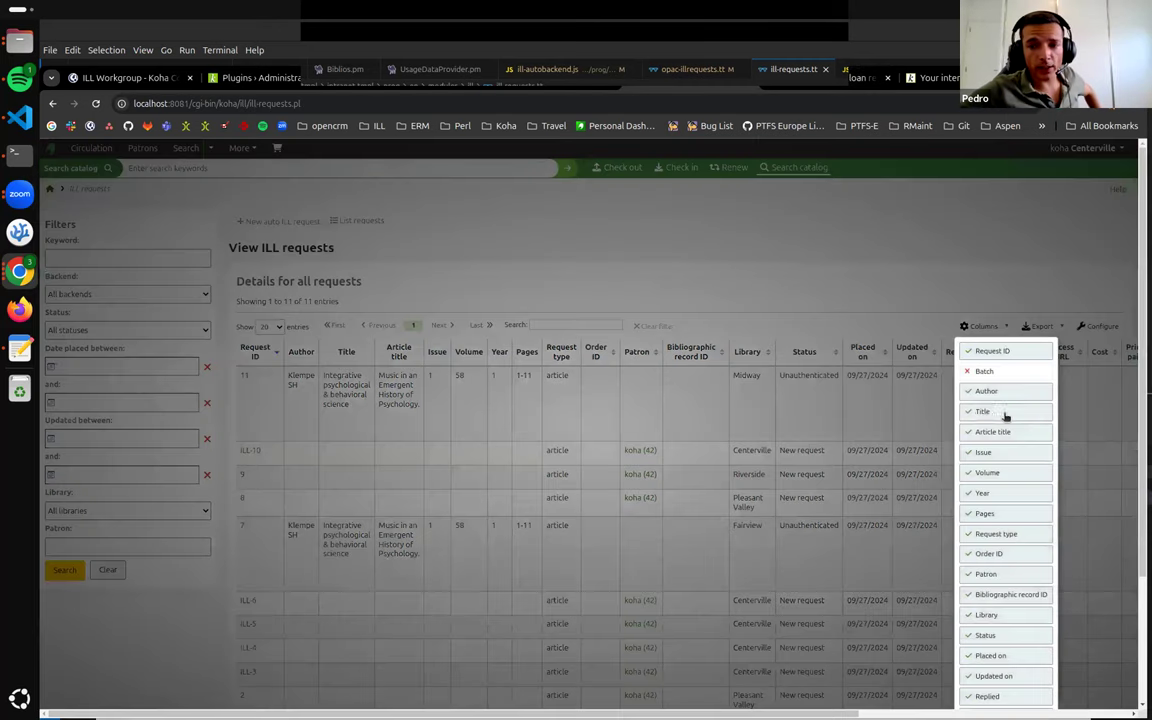
click(986, 413)
click(992, 432)
click(995, 452)
click(997, 473)
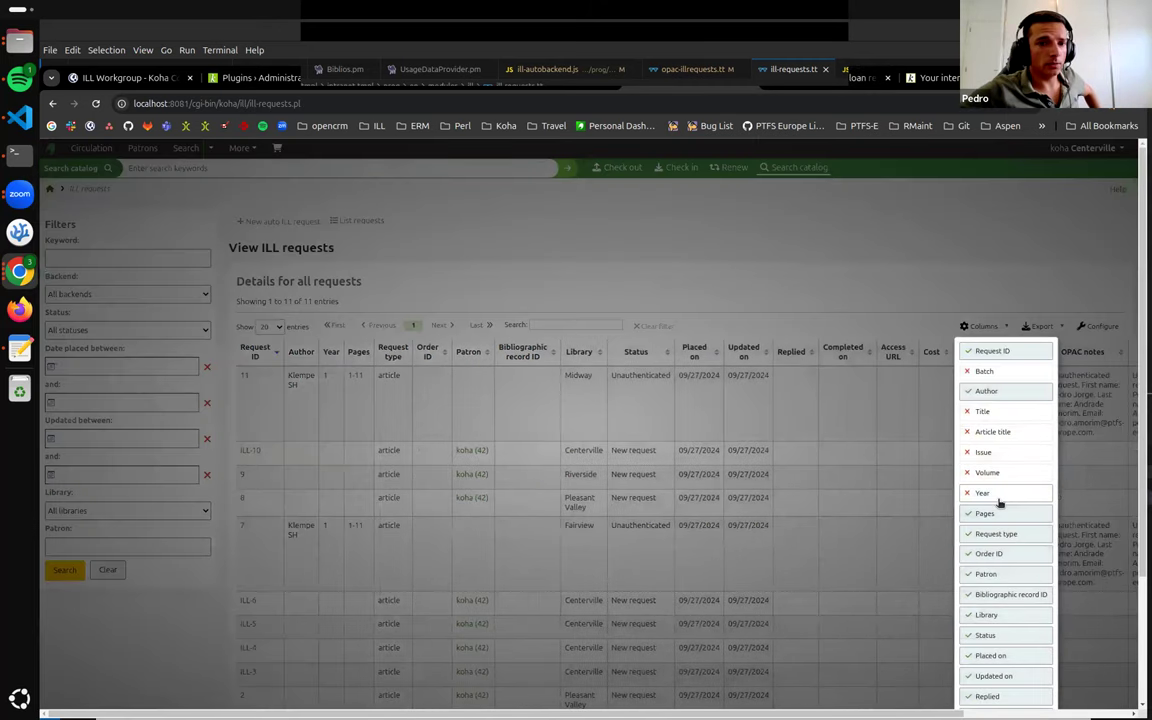
click(998, 494)
click(998, 494)
click(990, 514)
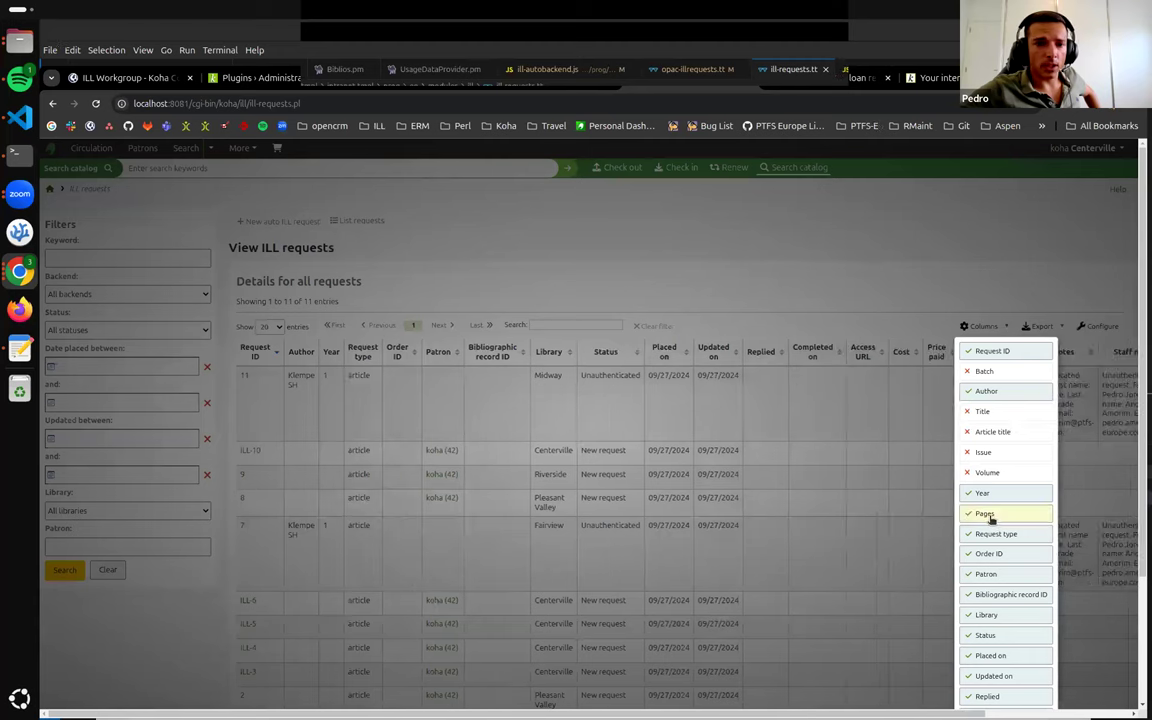
click(866, 244)
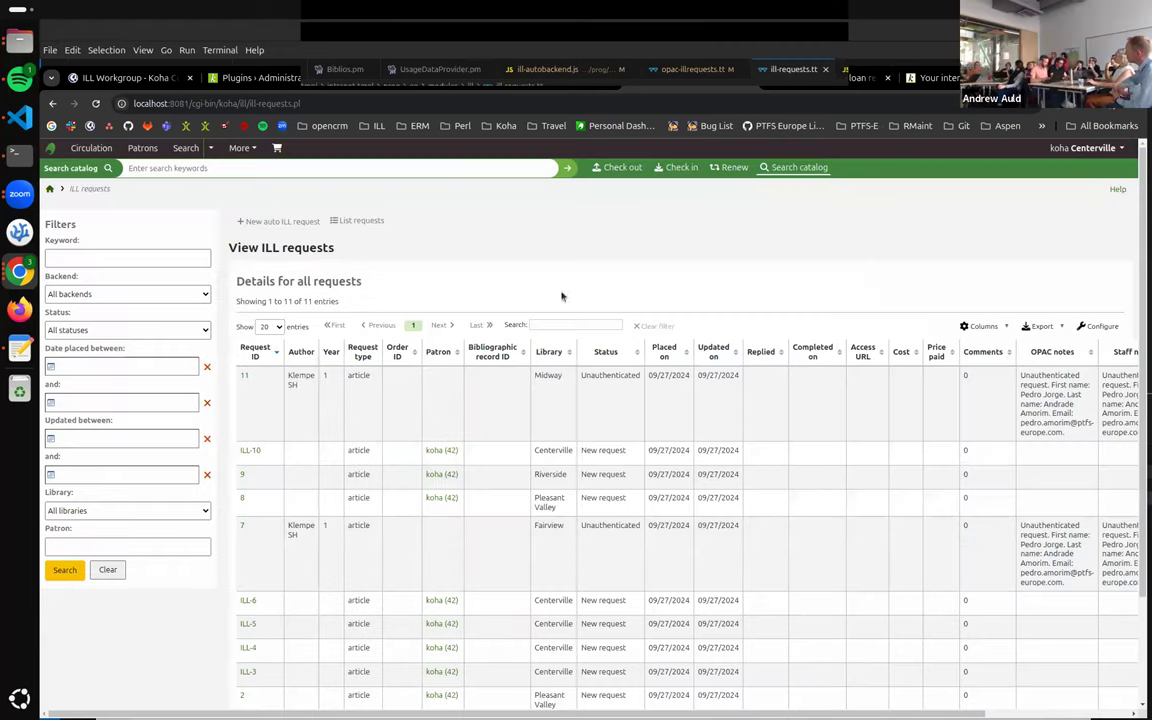
Mark metadata_pages, year, volume, issue, author and biblio_id hidden by default and save.
click(1097, 326)
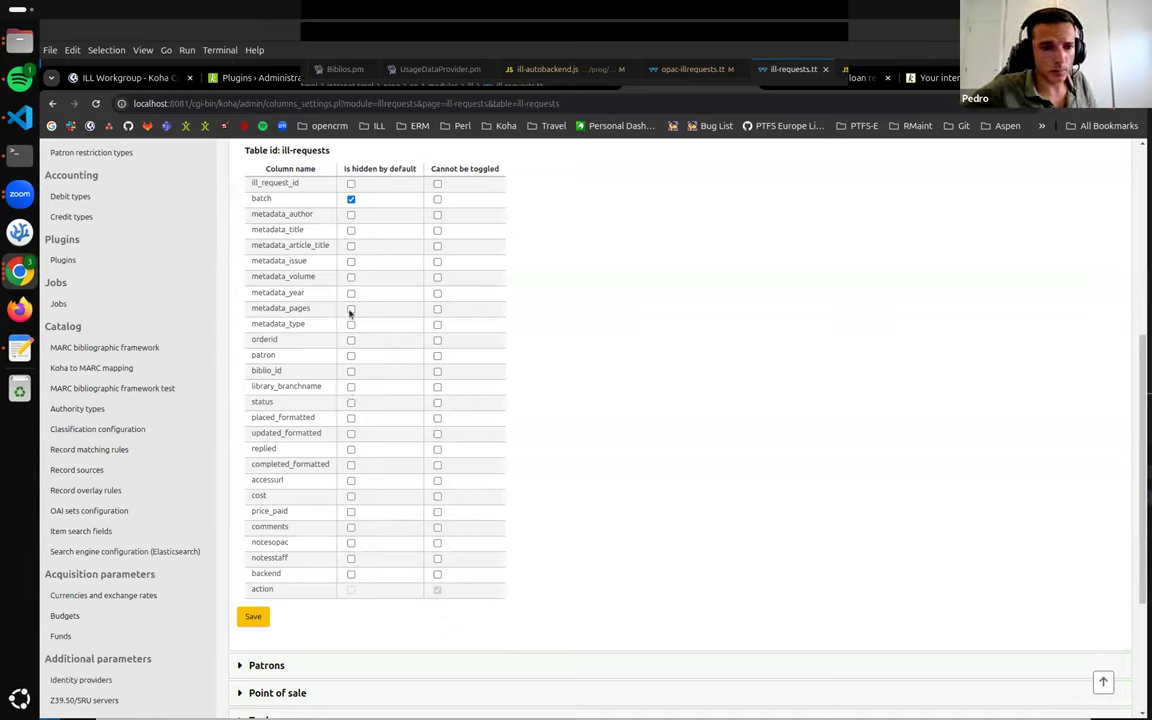
click(350, 309)
click(350, 293)
click(350, 277)
click(350, 261)
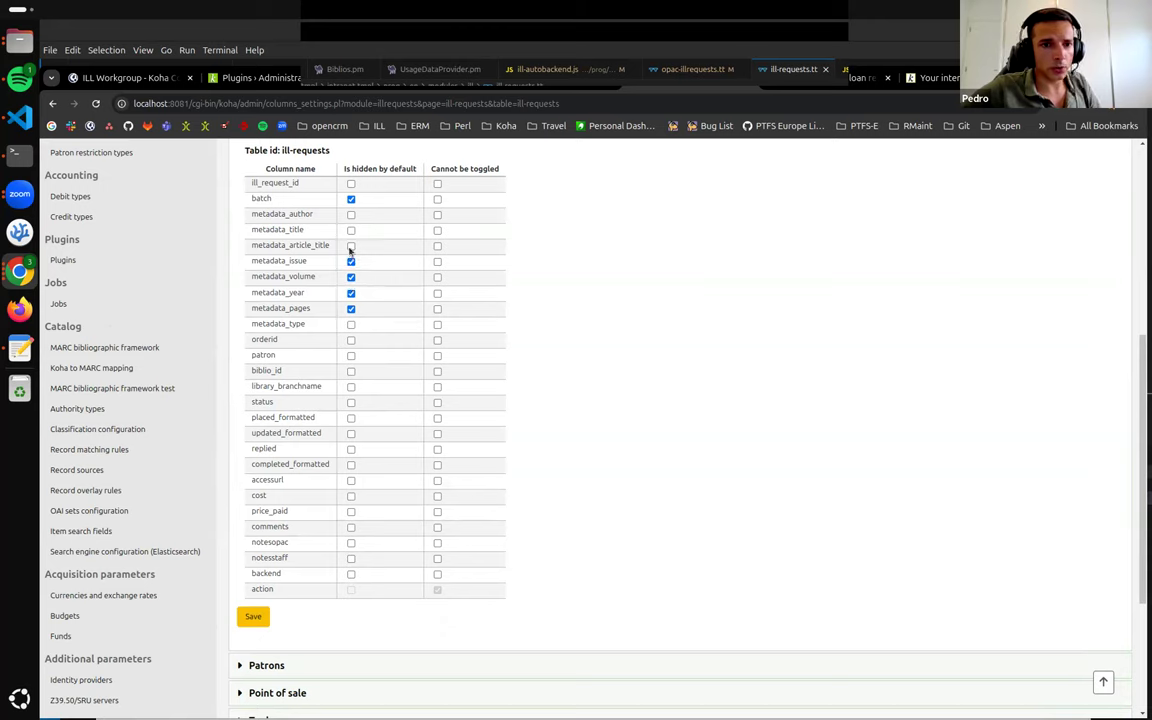
click(350, 214)
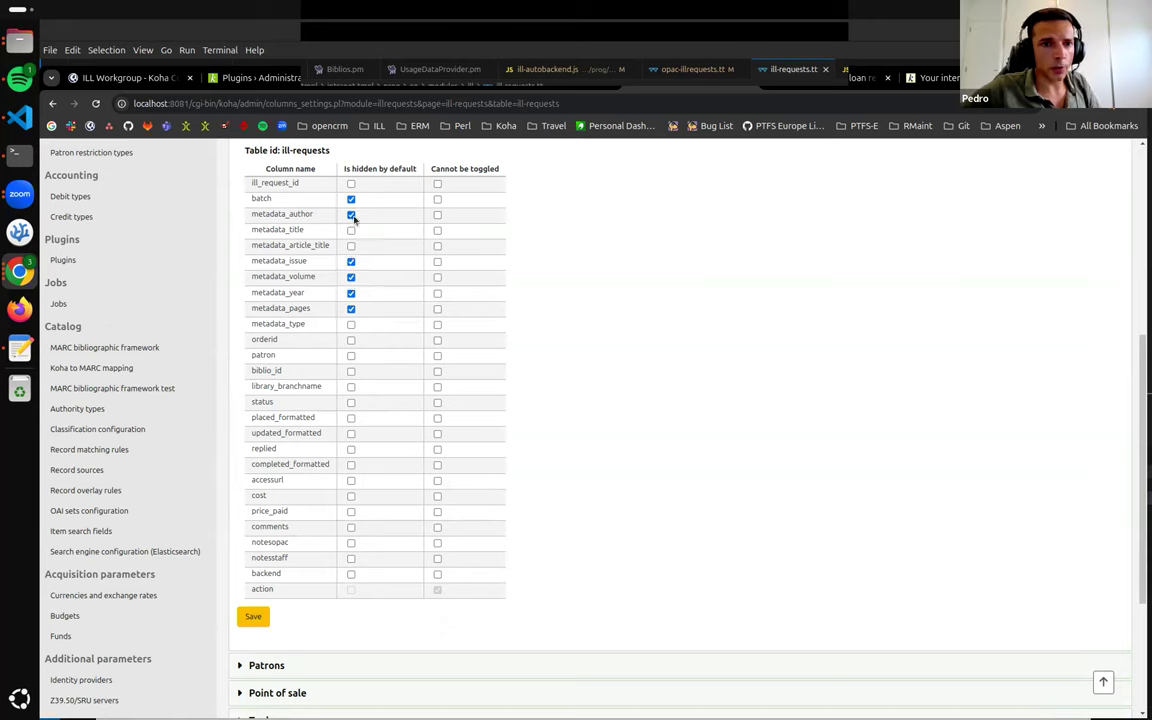
click(351, 371)
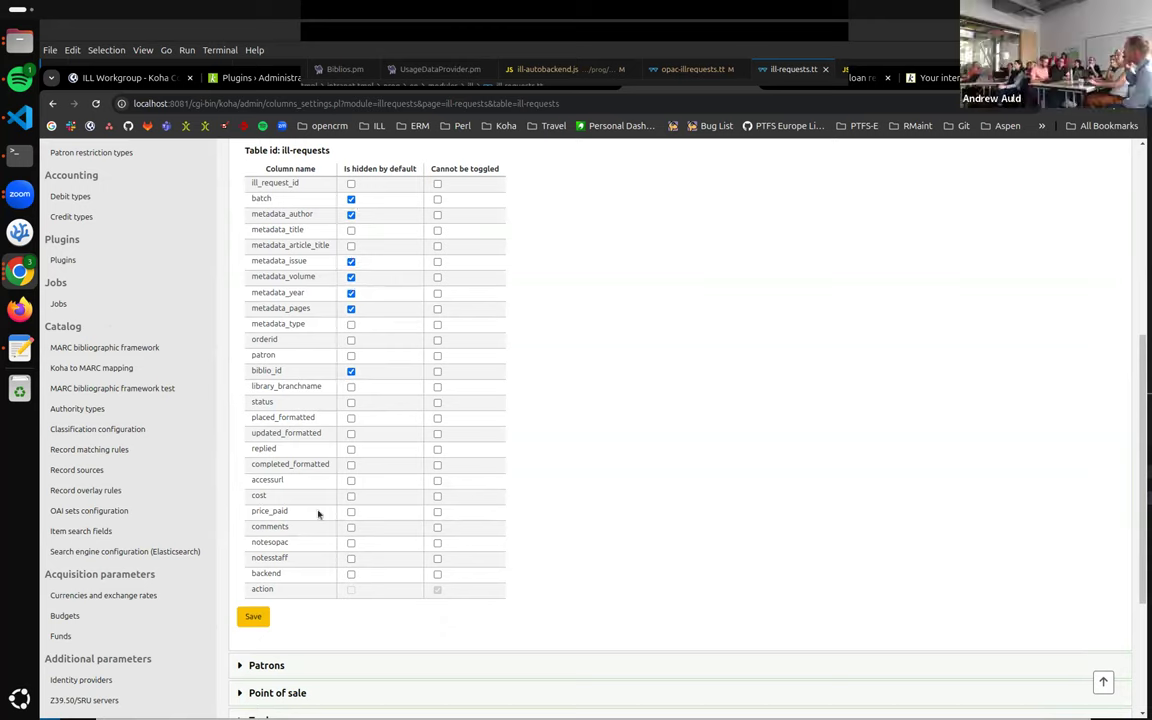
click(253, 617)
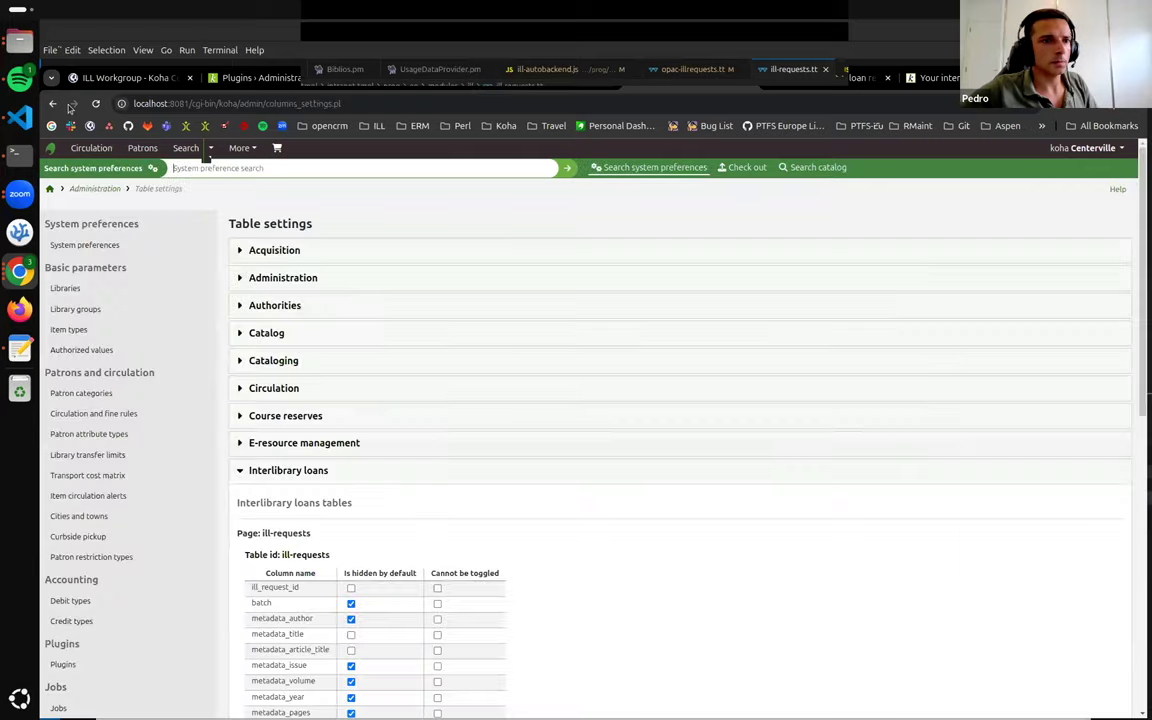
Return to the staff ILL requests list, glance at the OPAC tab, and reload it with the new column defaults.
click(54, 104)
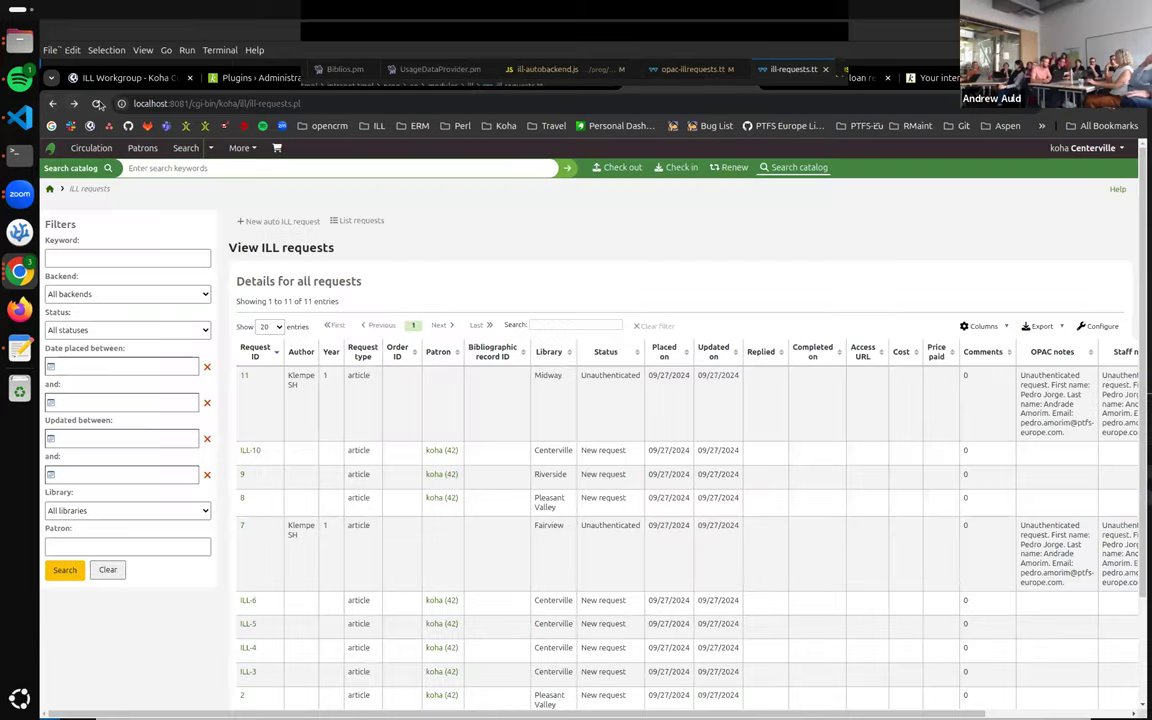
click(97, 104)
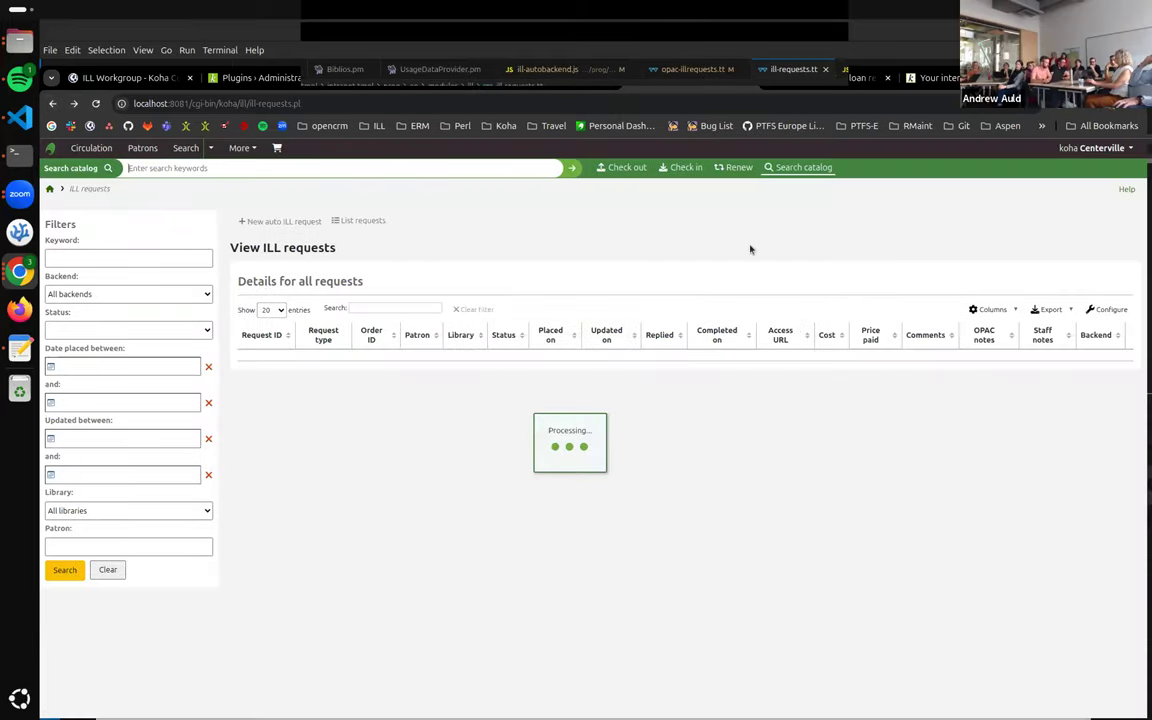
click(802, 84)
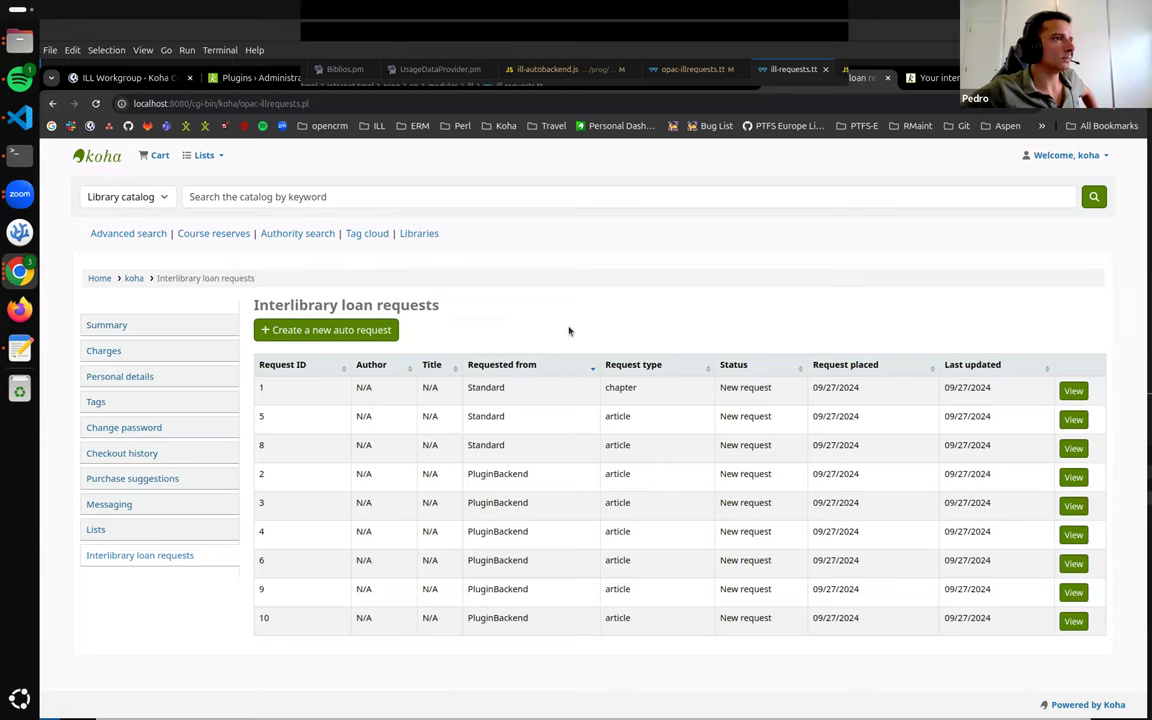
key(ctrl+shift+Tab)
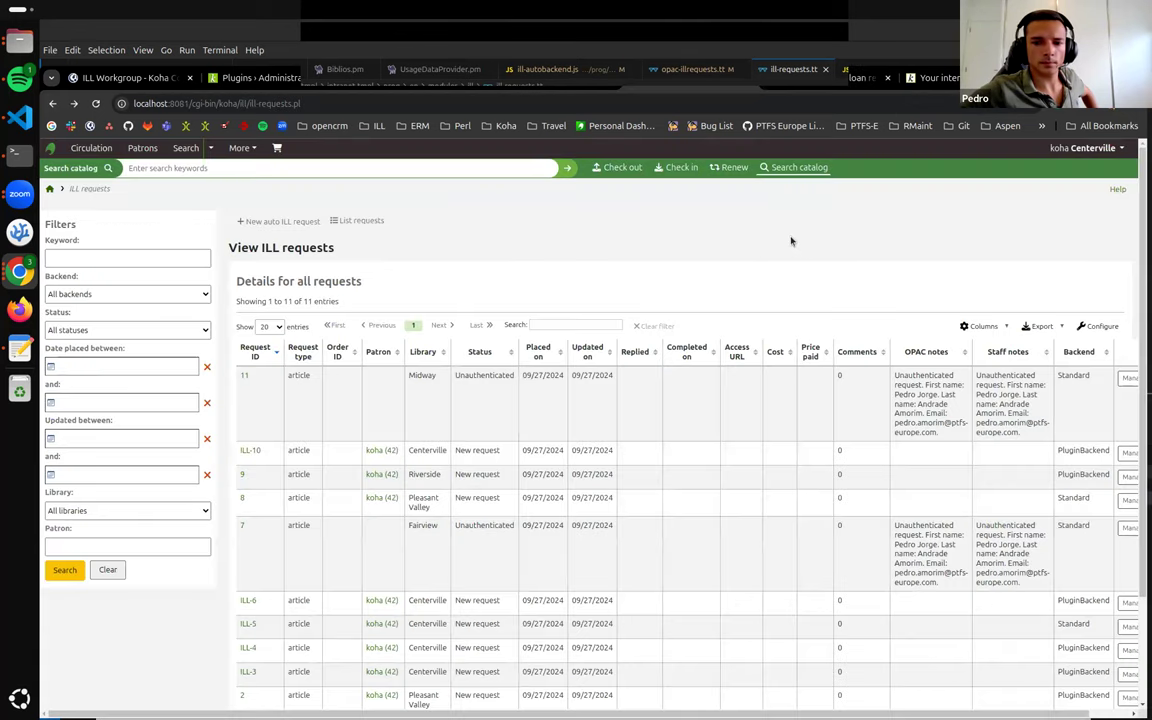
key(ctrl+r)
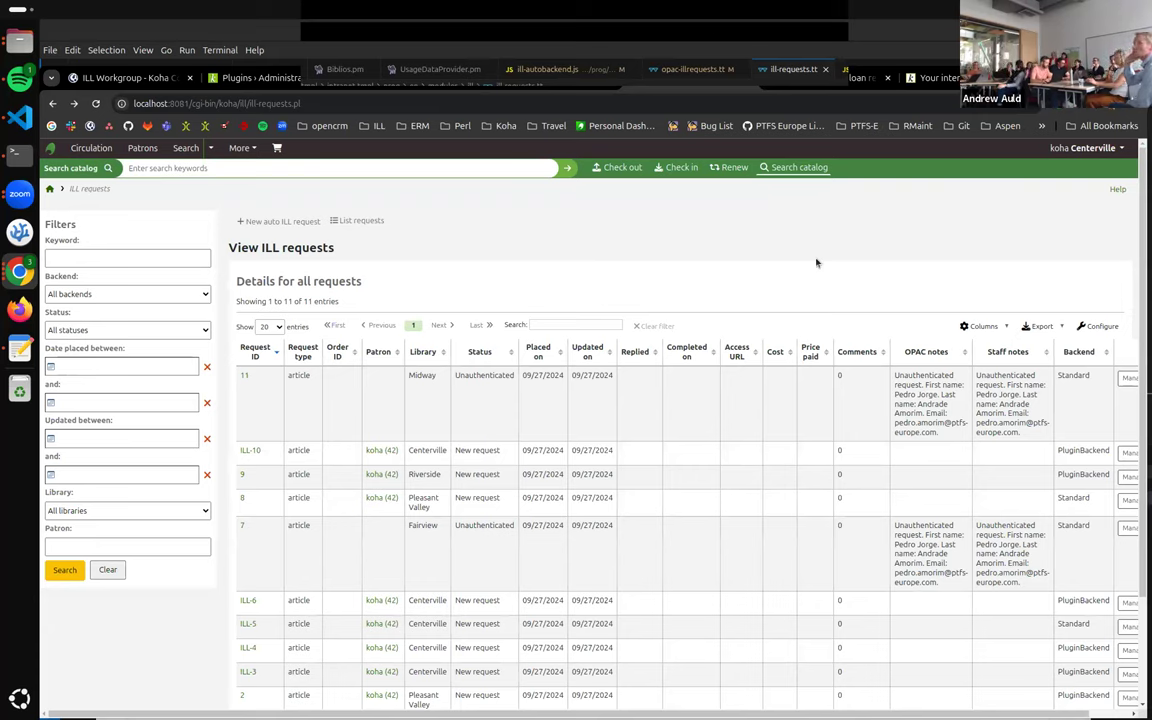
Mark completed_formatted, replied, accessurl, cost, price_paid and comments hidden by default, then reopen ILL requests.
click(1101, 327)
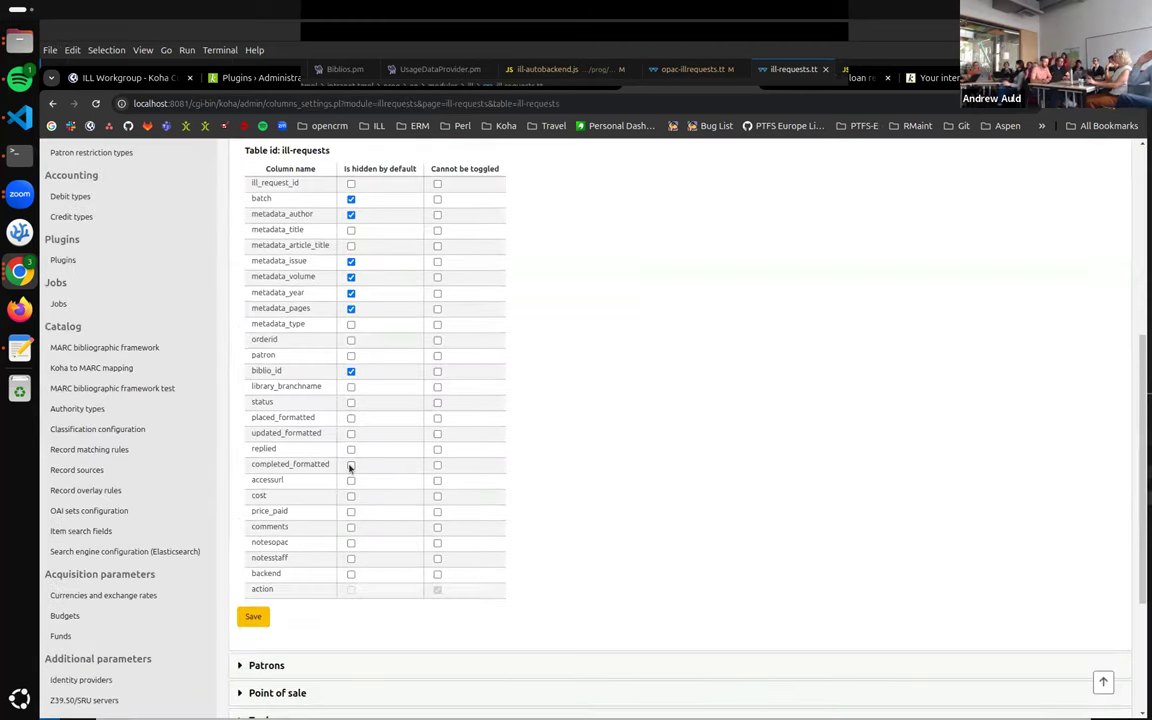
click(351, 464)
click(351, 449)
click(351, 480)
click(351, 496)
click(351, 511)
click(351, 527)
click(255, 618)
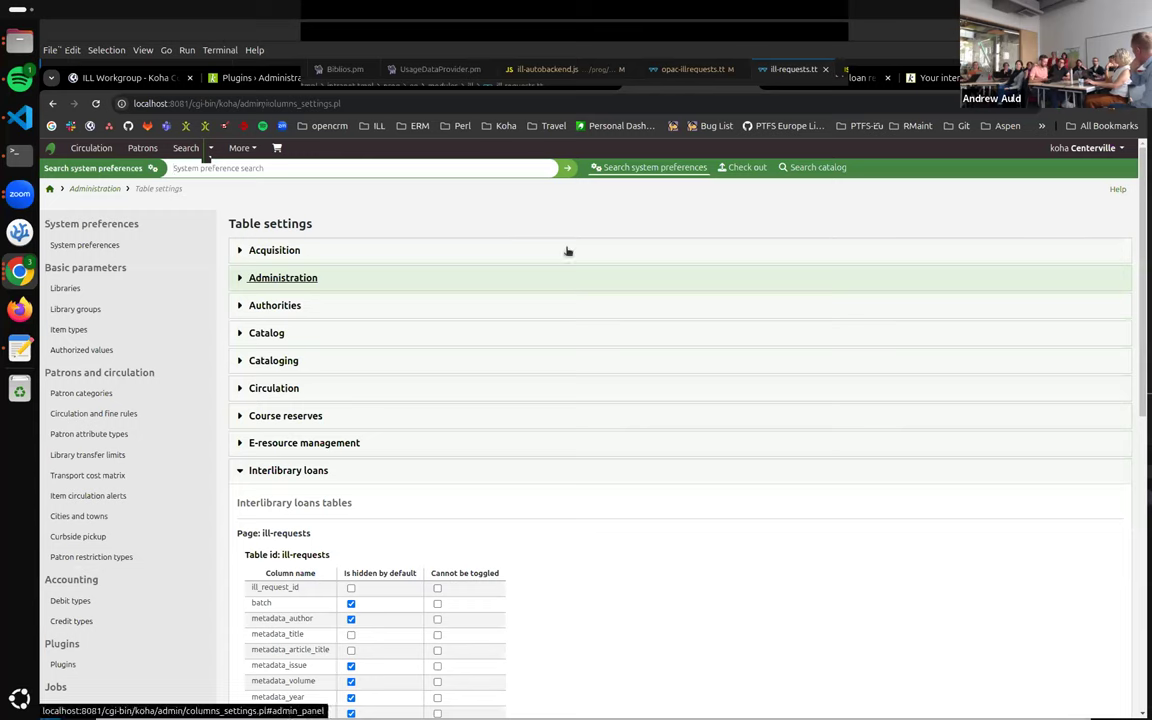
click(239, 147)
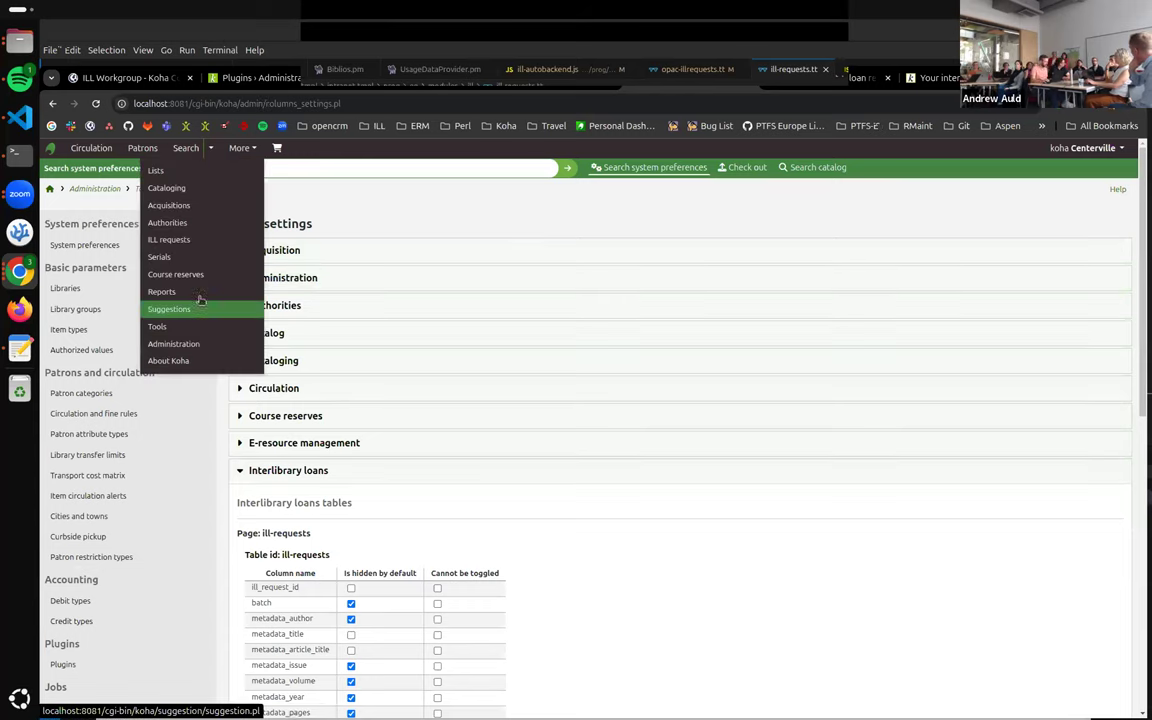
click(185, 240)
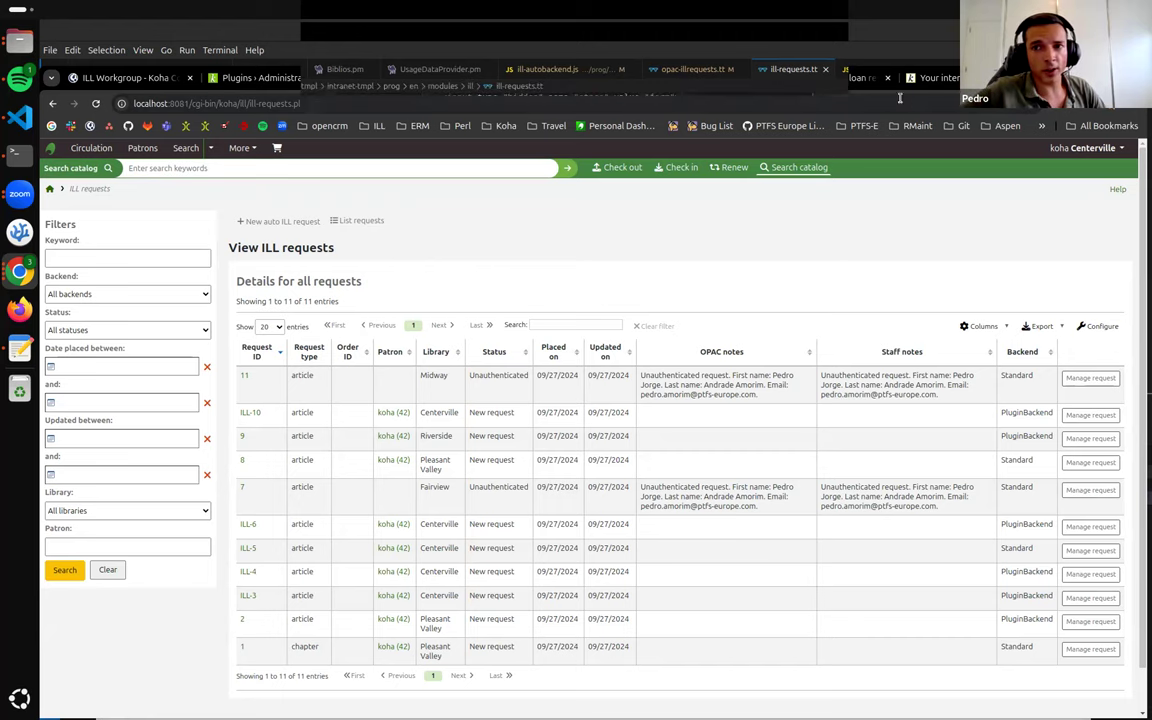
Open the PTFS Europe GitHub page from its bookmark in a background tab.
middle_click(795, 130)
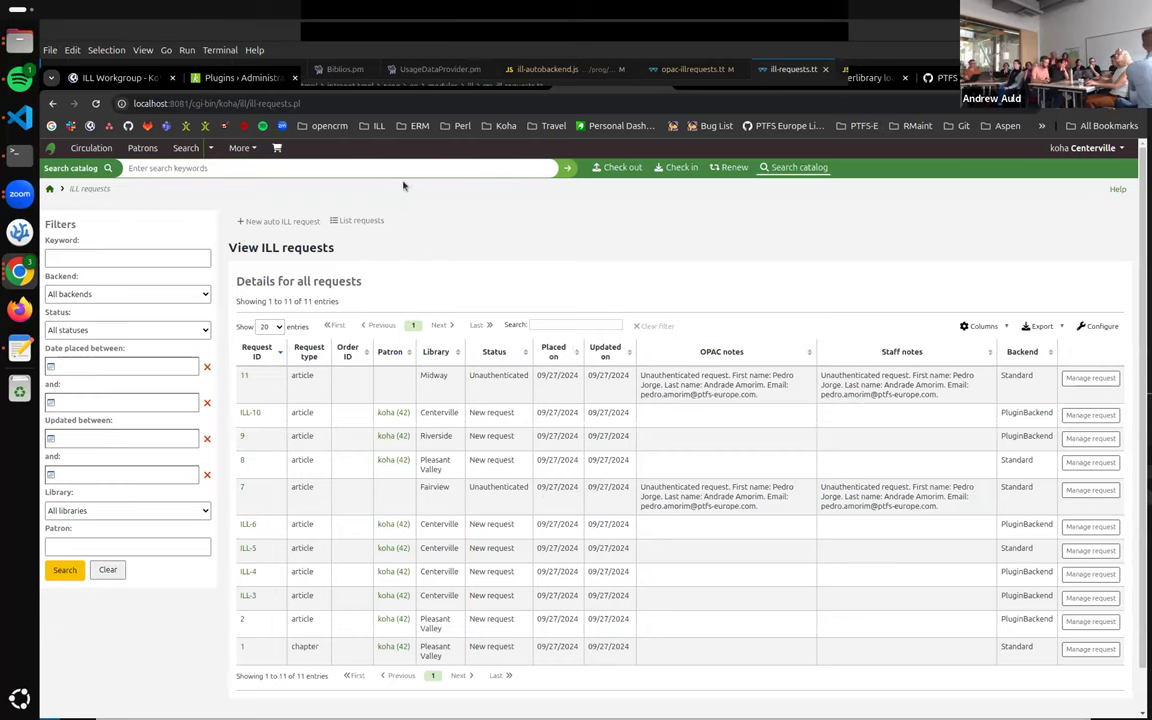
Filter PTFS Europe's GitHub repositories by 'ill-action' to find koha-plugin-ill-actions, then return to Koha.
key(ctrl+9)
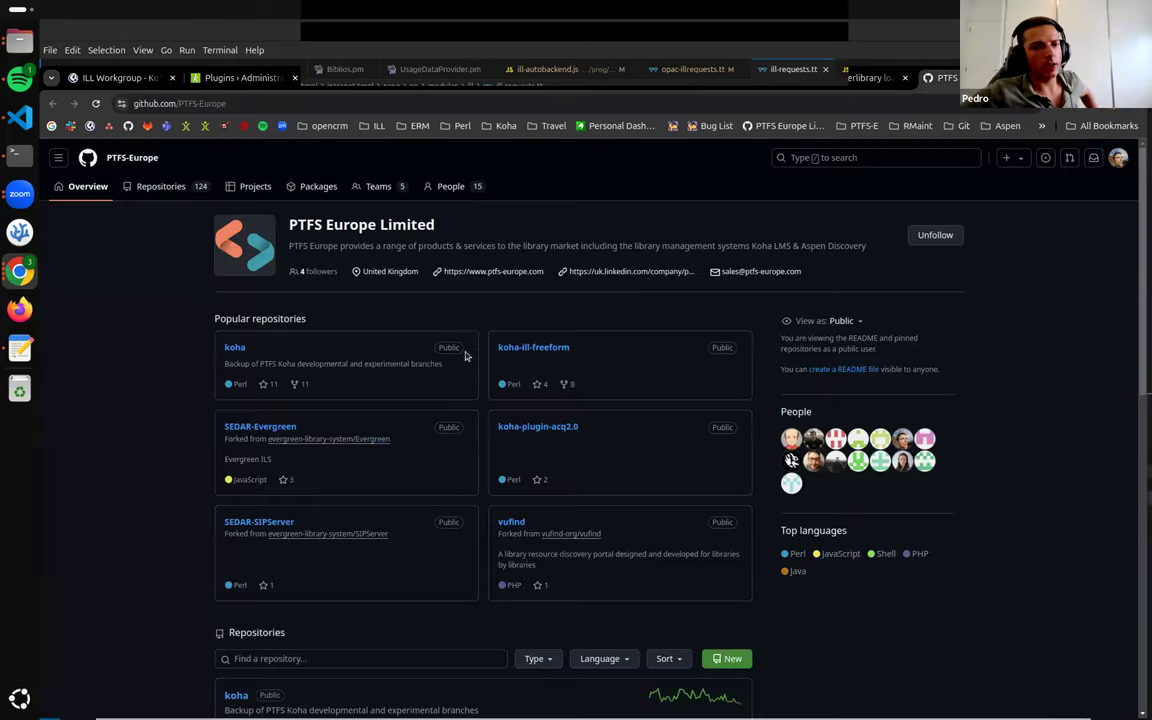
scroll(340, 500, down, 5)
click(357, 445)
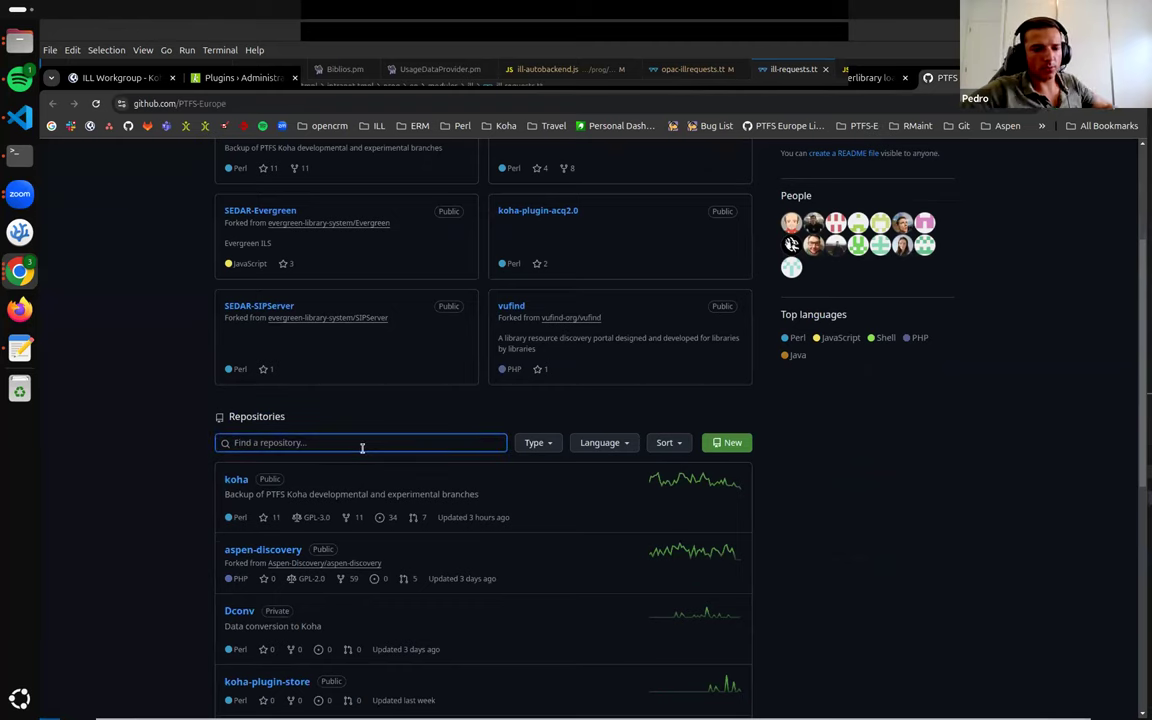
text(ill-action)
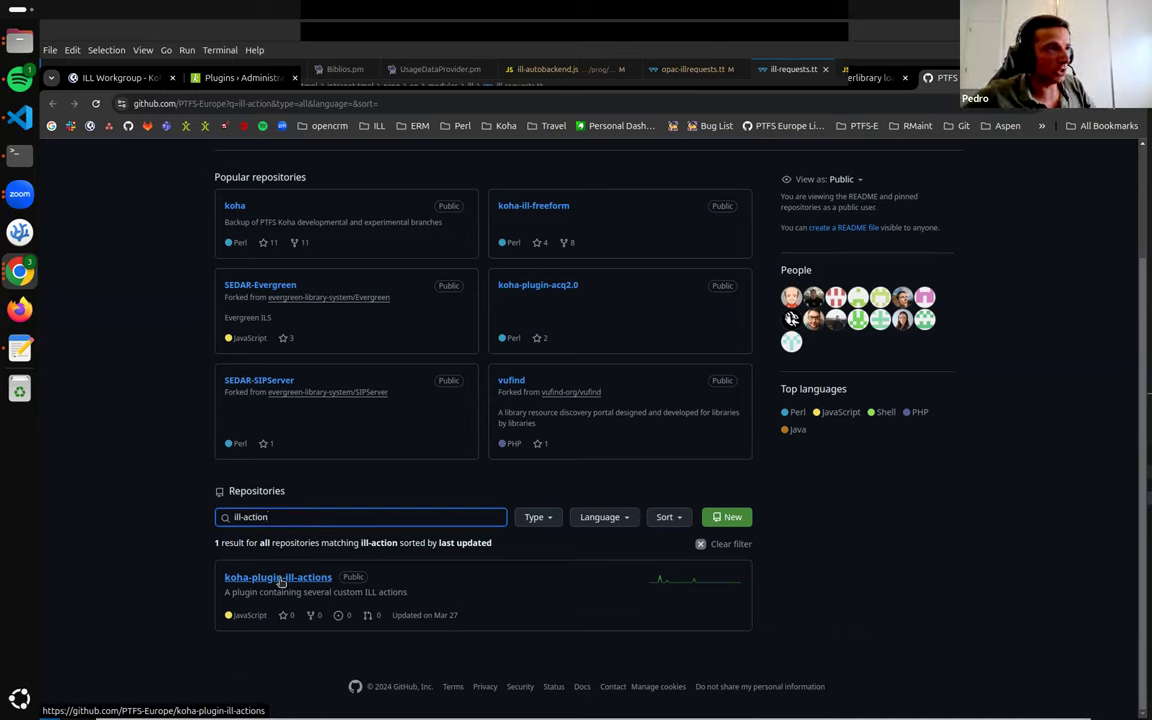
click(316, 534)
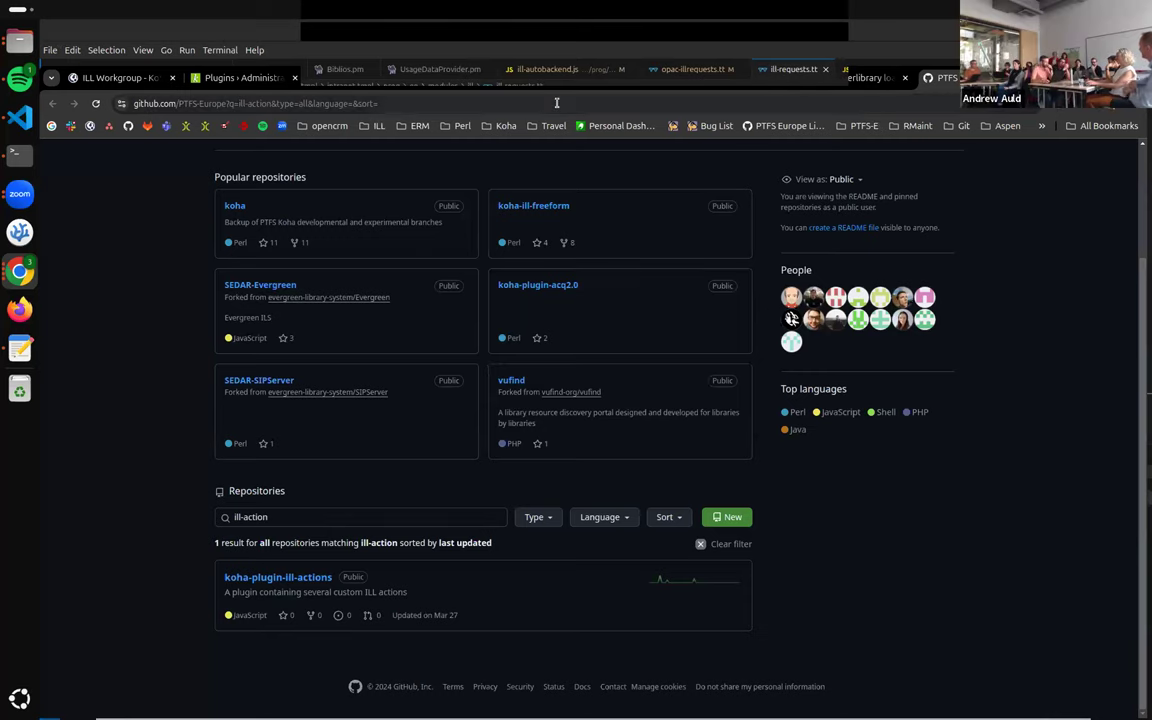
click(478, 84)
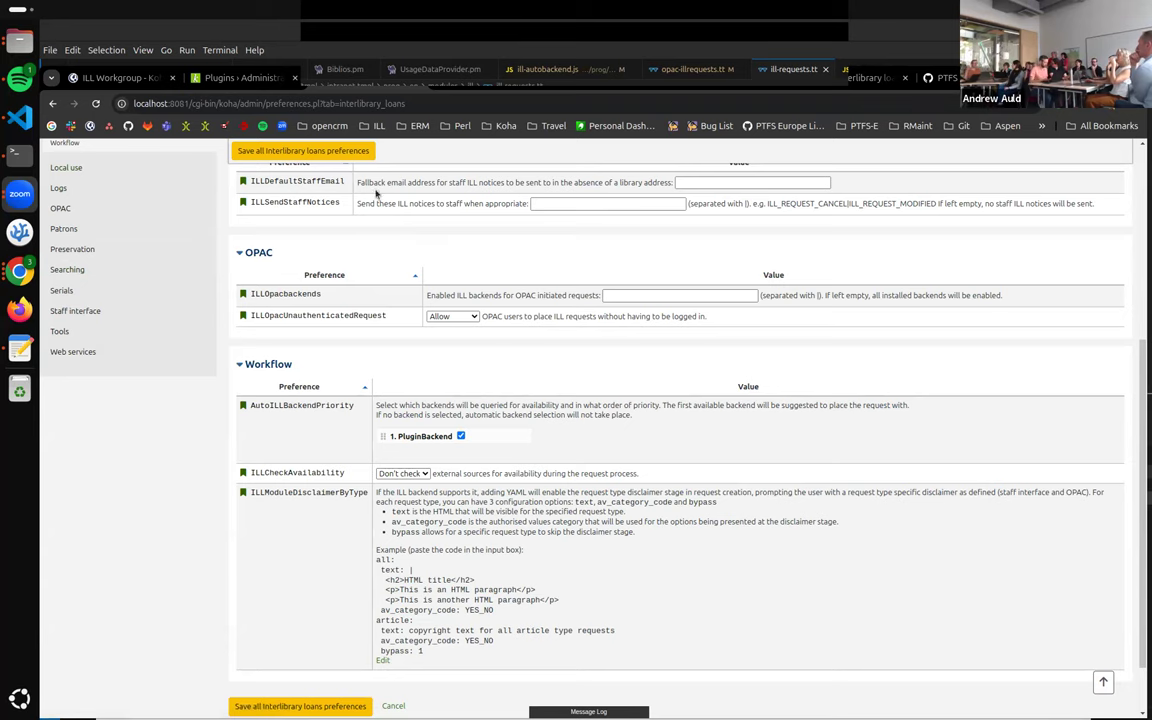
Copy the Bug 36197 link from the ILL Workgroup thread and post 'ILL bug to apply is' with it in KohaCon24.
click(110, 77)
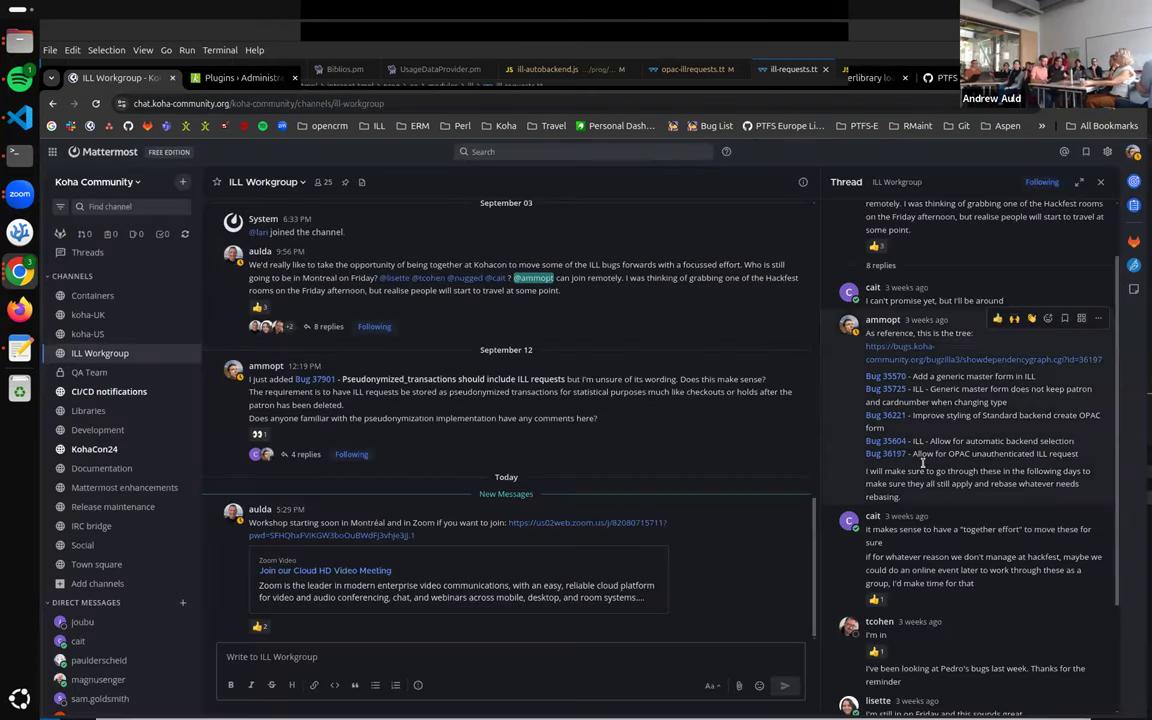
drag(912, 454, 866, 454)
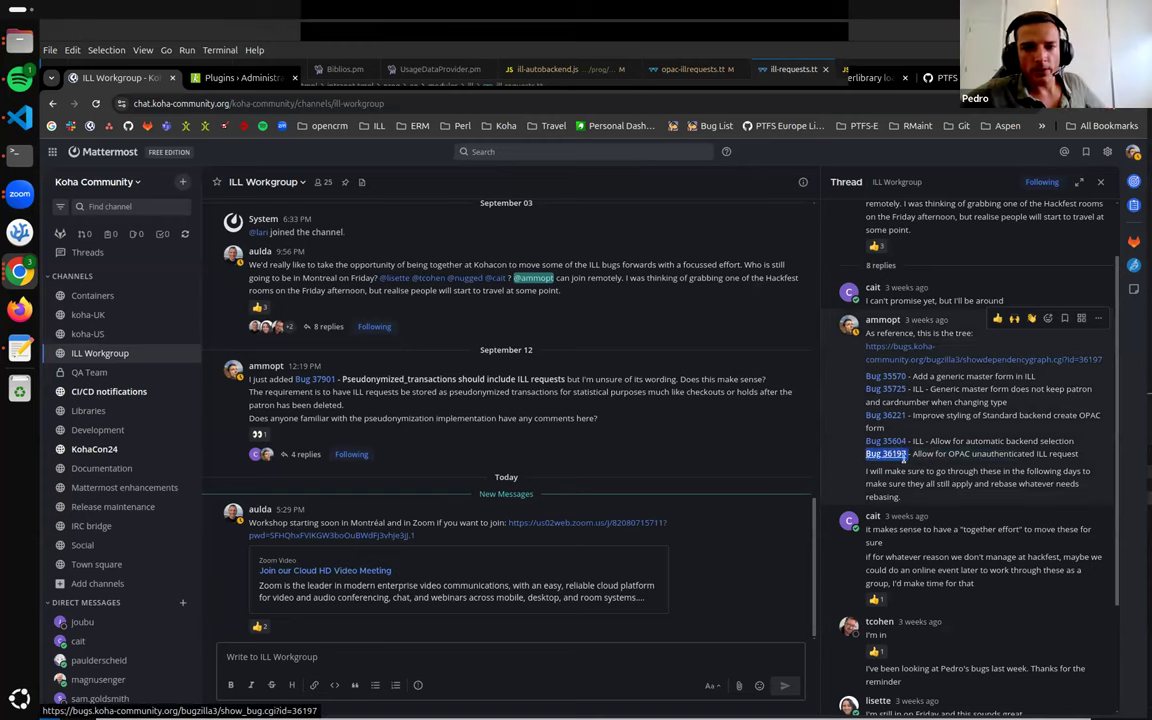
click(112, 449)
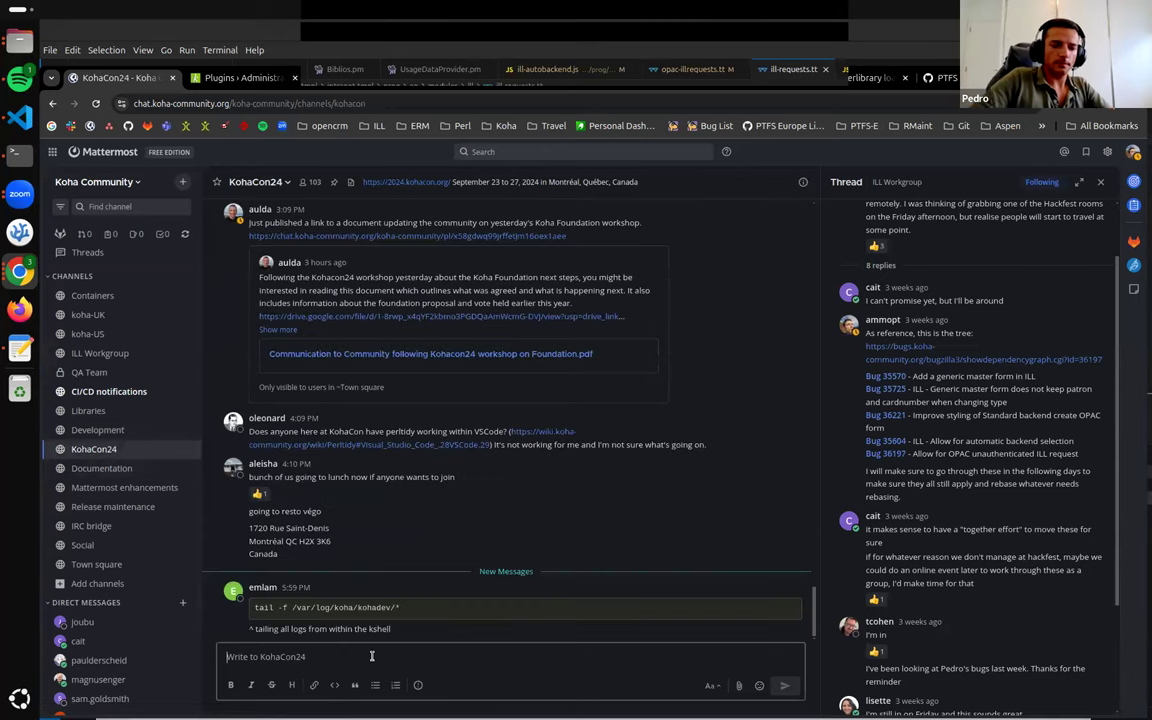
text(ILL bug to apply is)
text([**Bug 36197**](https://bugs.koha-community.org/bugzilla3/show_bug.cgi?id=36197))
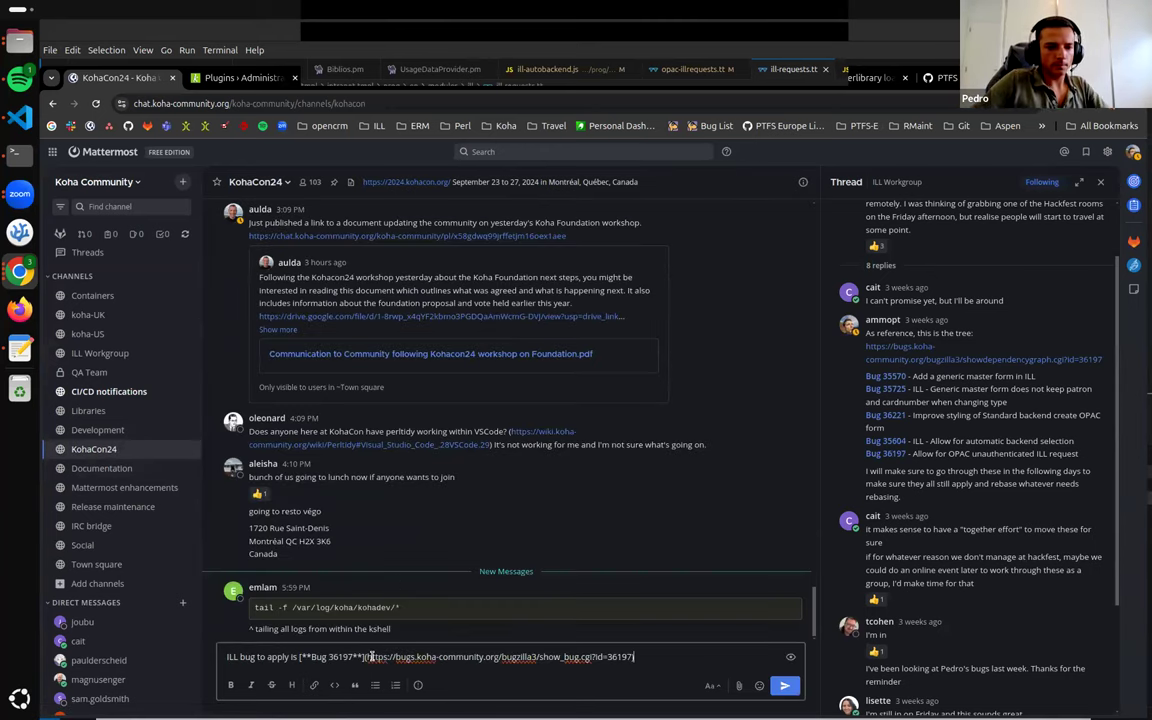
key(Return)
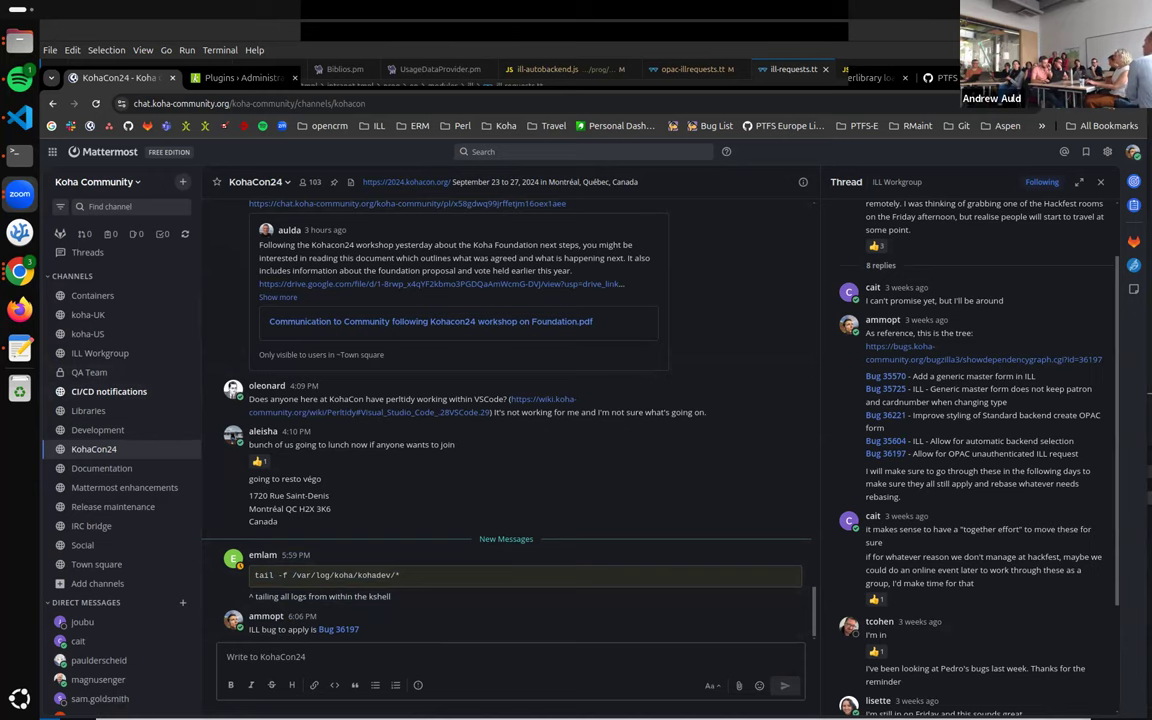
scroll(687, 458, up, 3)
scroll(687, 458, up, 10)
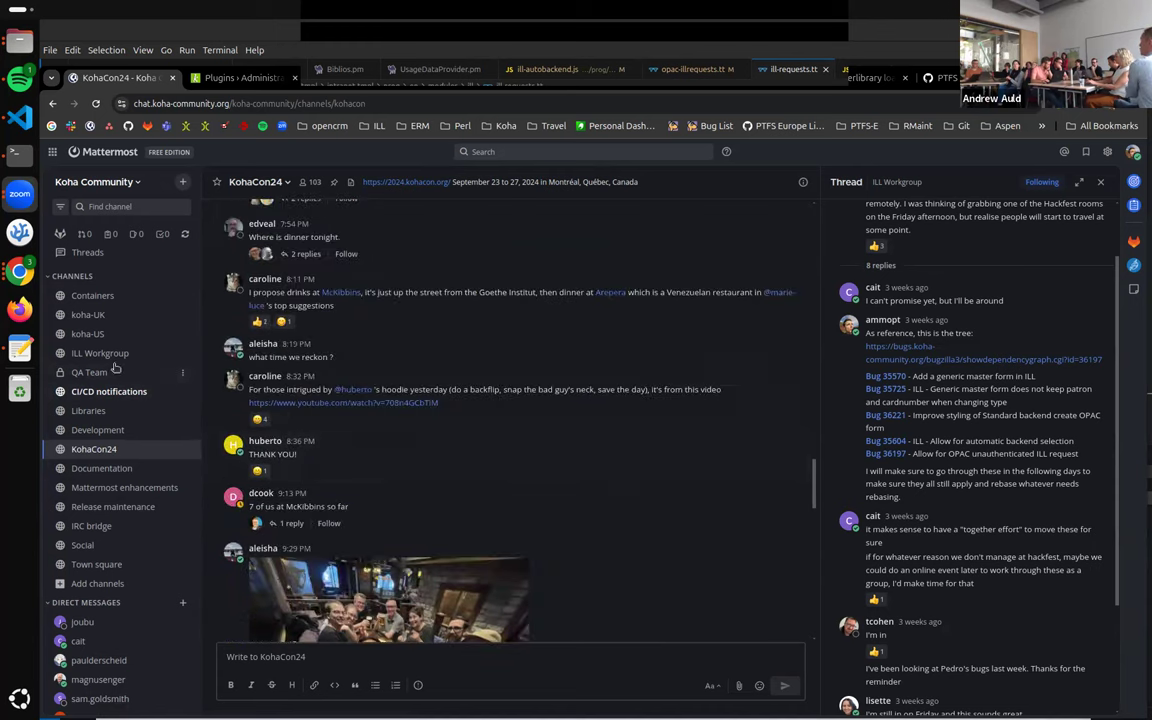
click(160, 354)
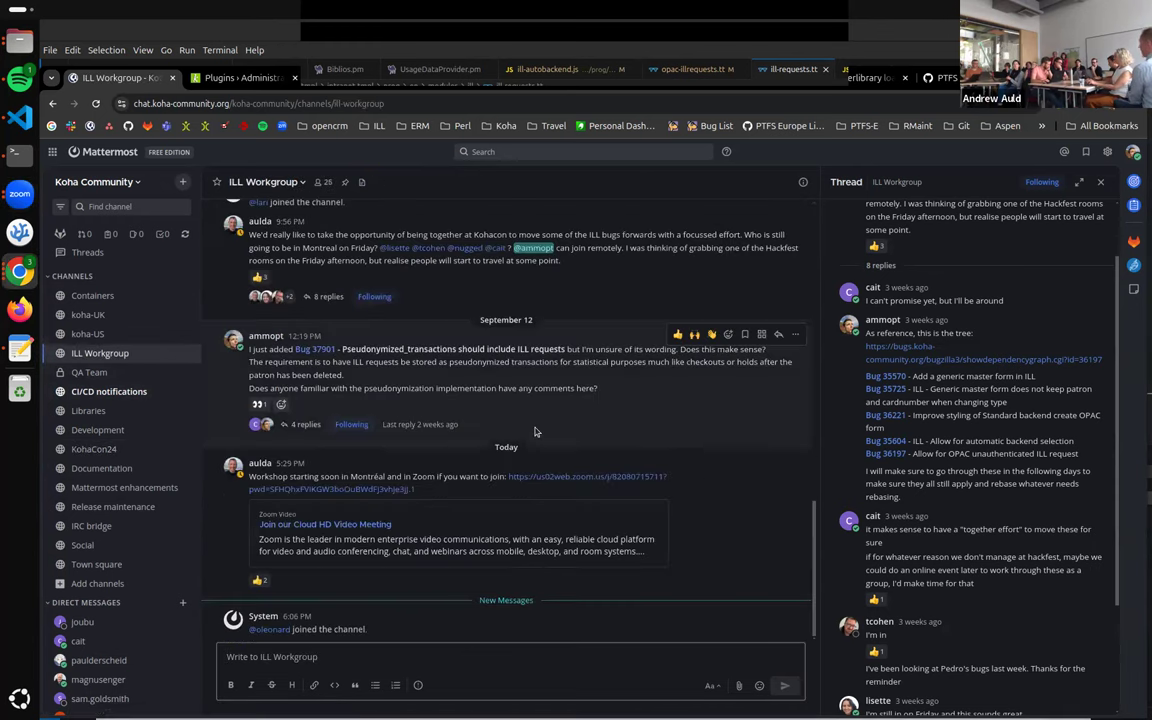
scroll(540, 432, up, 10)
scroll(540, 432, up, 10)
scroll(553, 438, up, 10)
scroll(528, 451, up, 10)
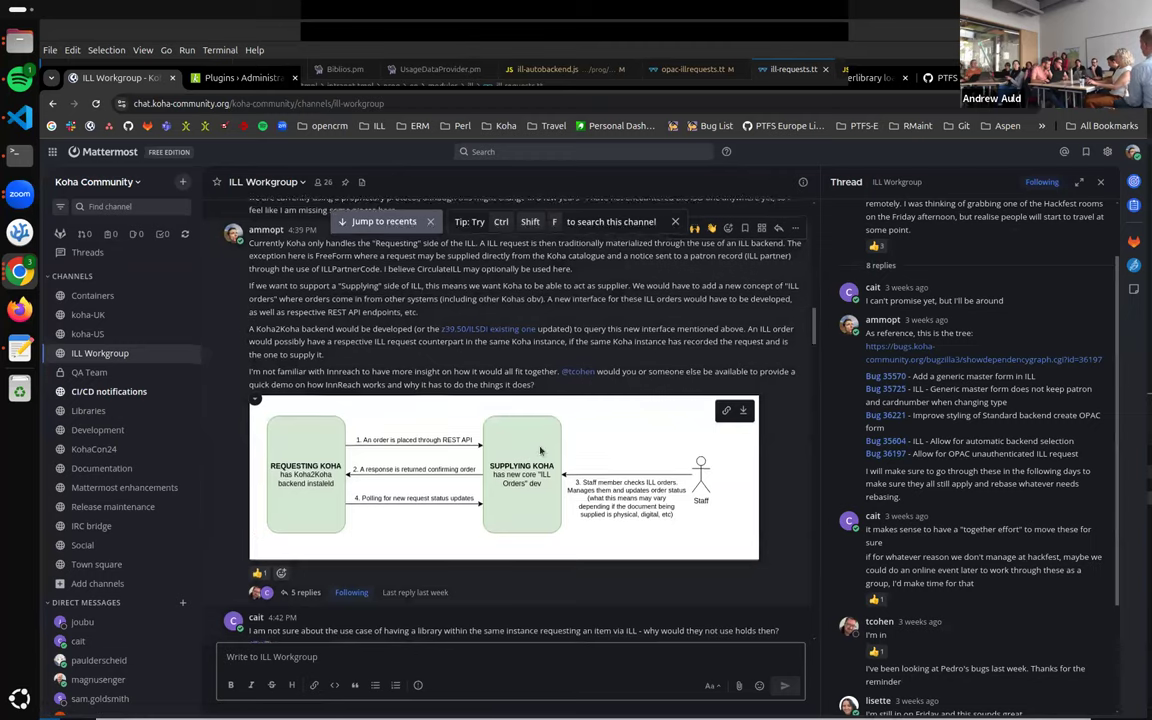
scroll(523, 450, up, 3)
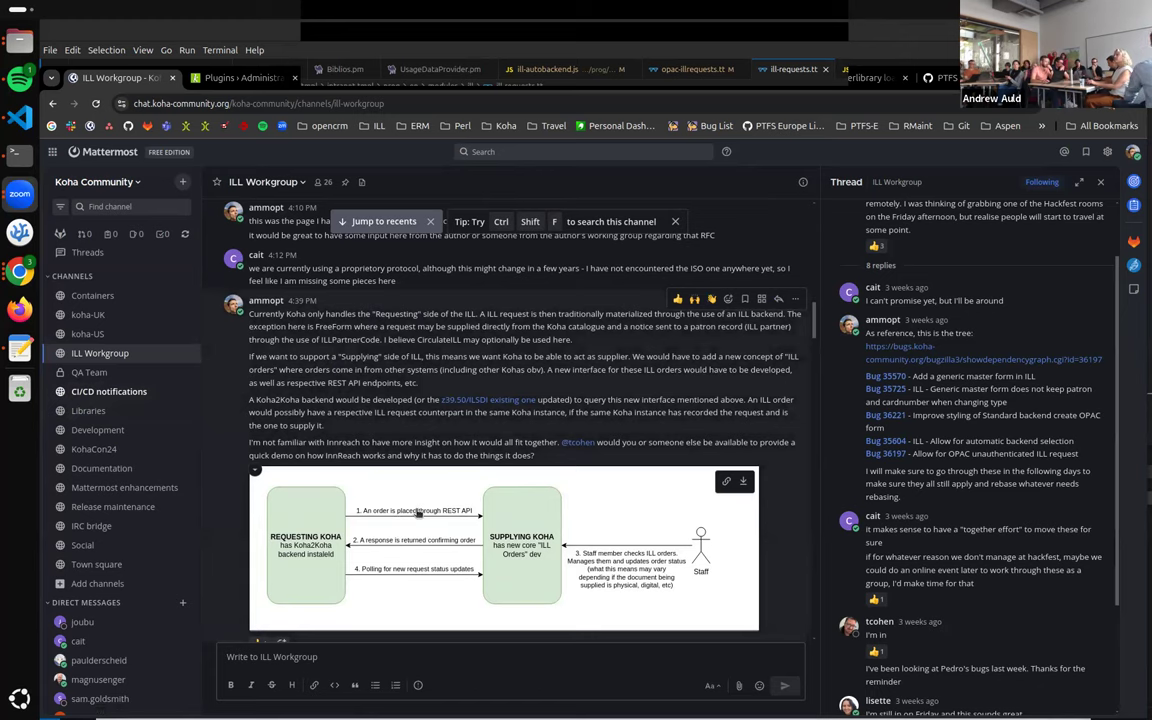
scroll(418, 512, down, 1)
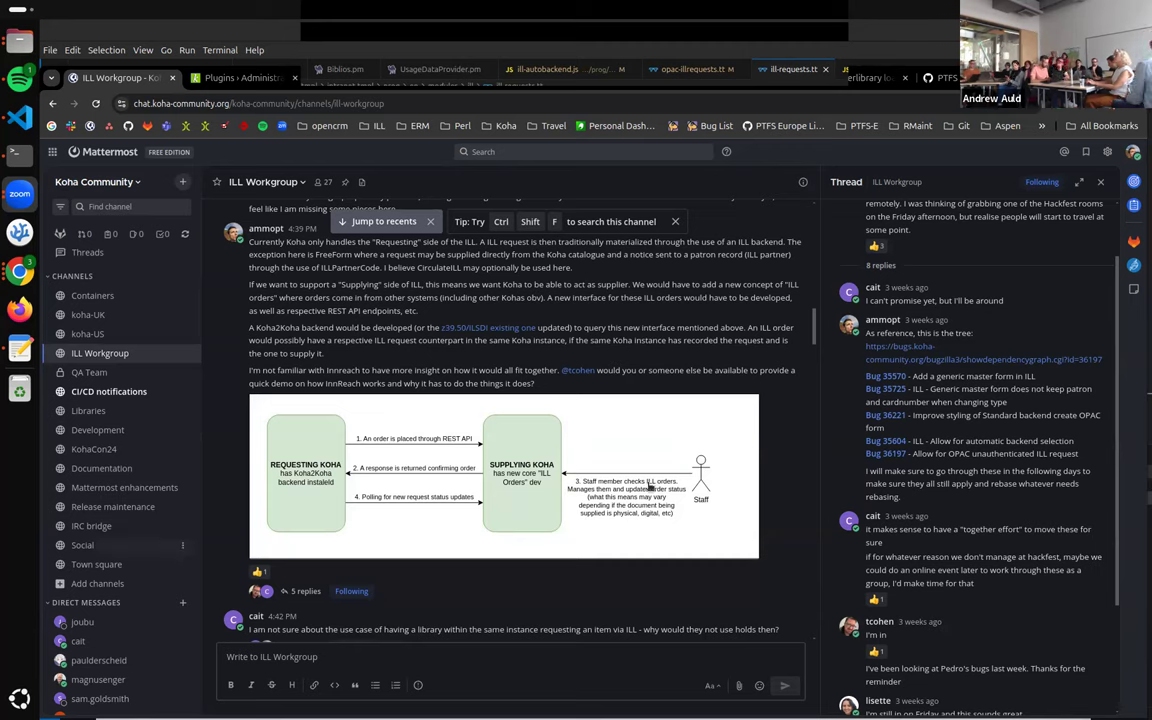
scroll(355, 375, up, 1)
scroll(346, 373, down, 1)
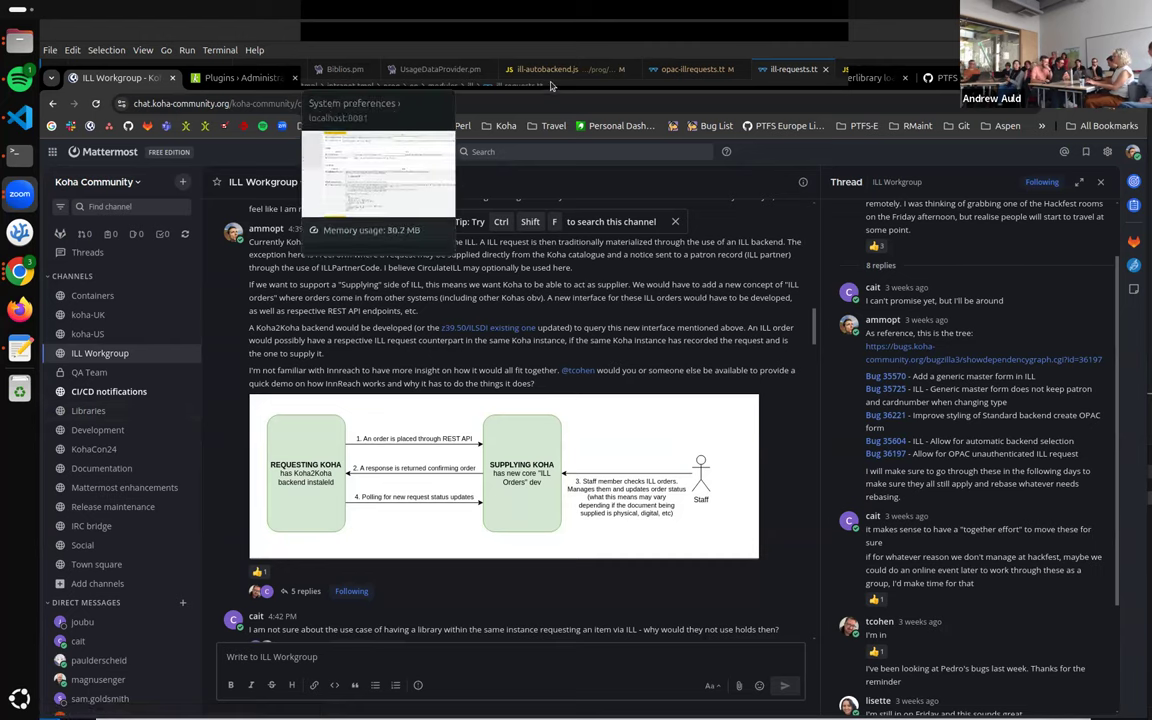
Switch back to the 'ILL requests › Koha' tab to view all 11 ILL requests.
click(483, 79)
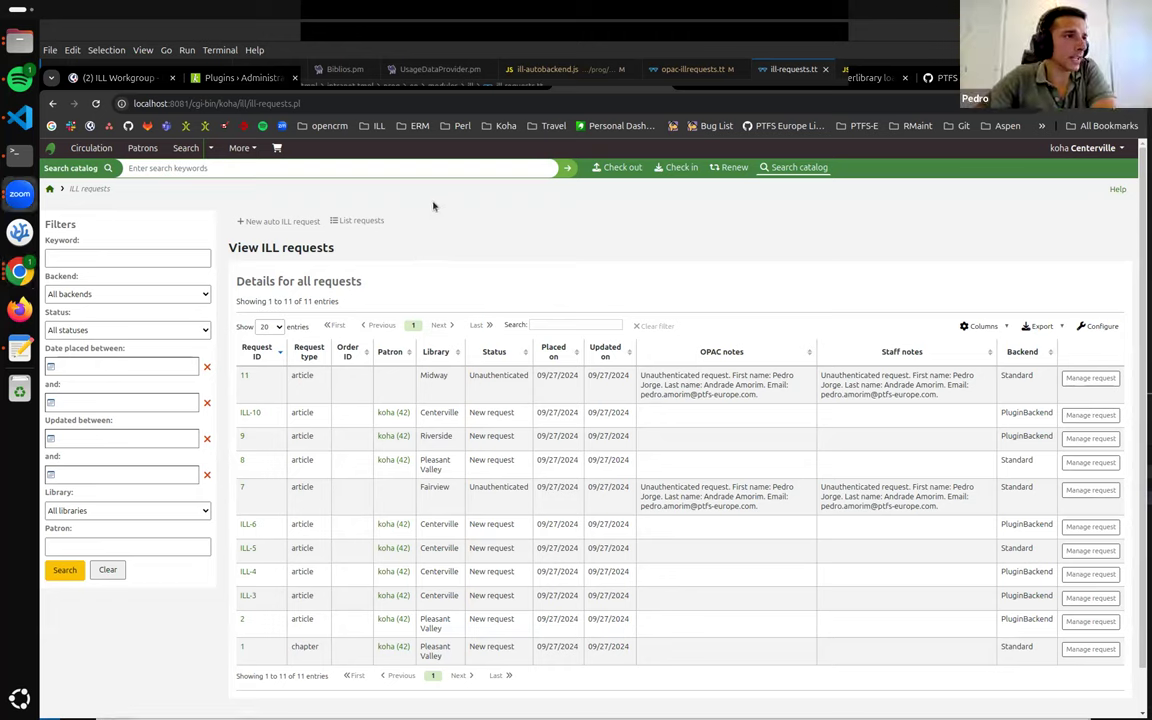
Uncheck PluginBackend under AutoILLBackendPriority and save the Interlibrary loans preferences.
click(375, 103)
key(Down)
key(Return)
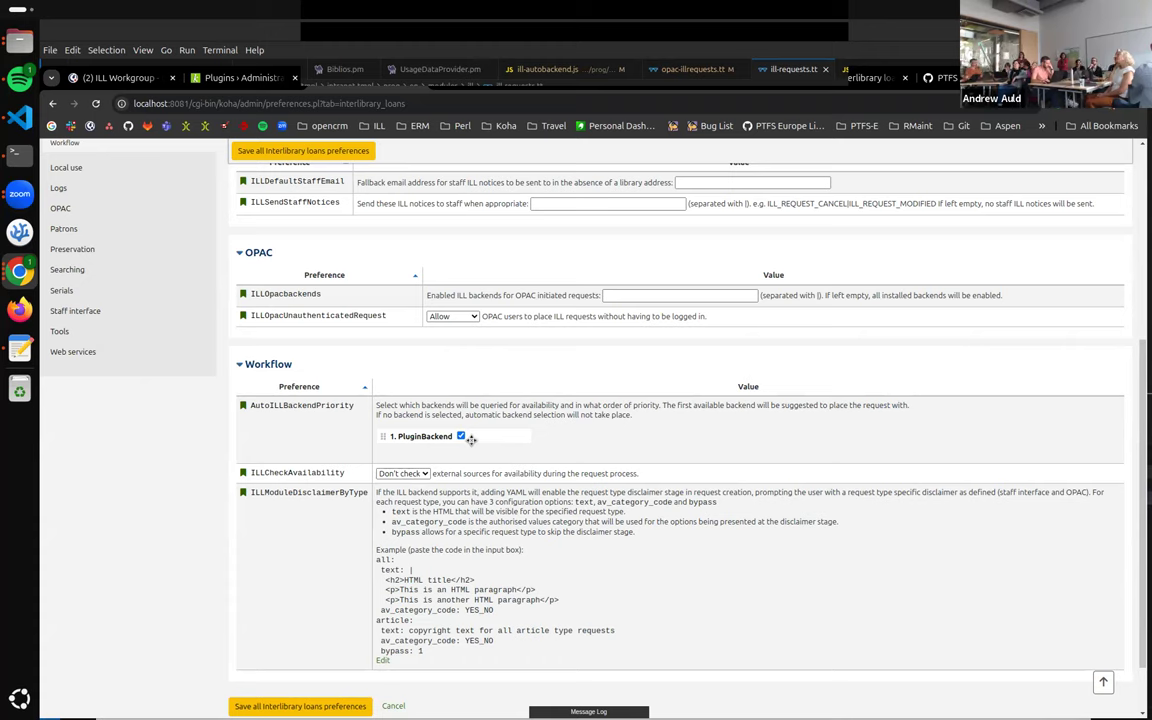
click(461, 436)
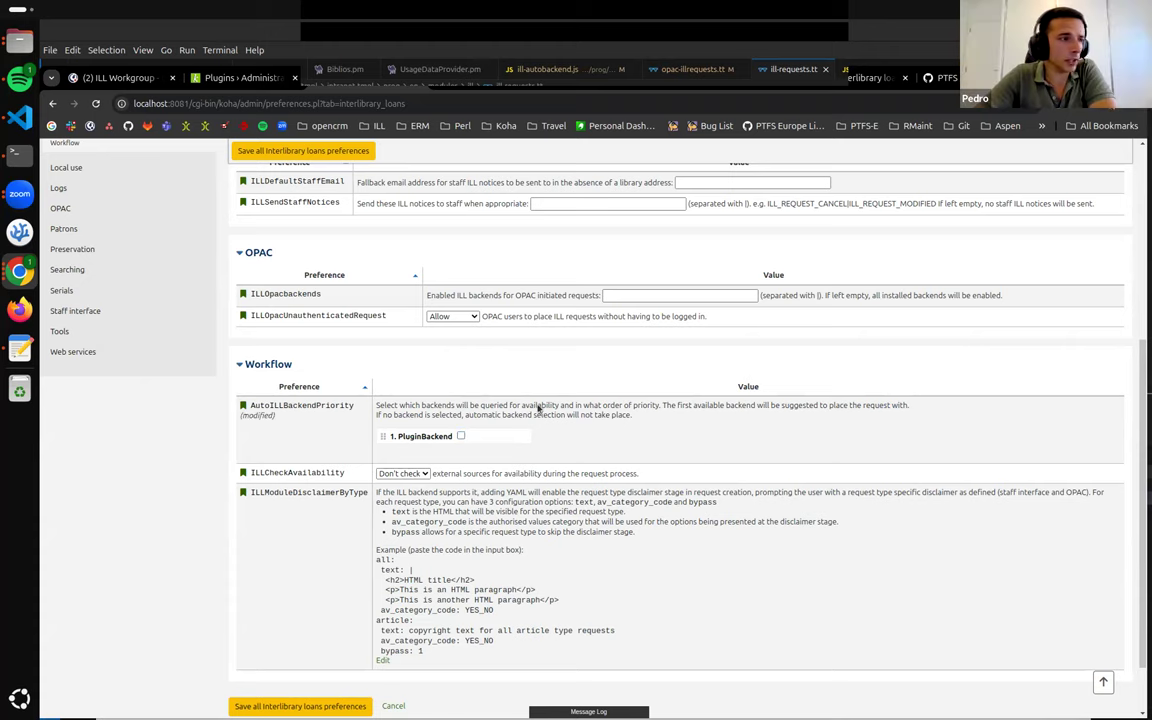
scroll(471, 398, down, 1)
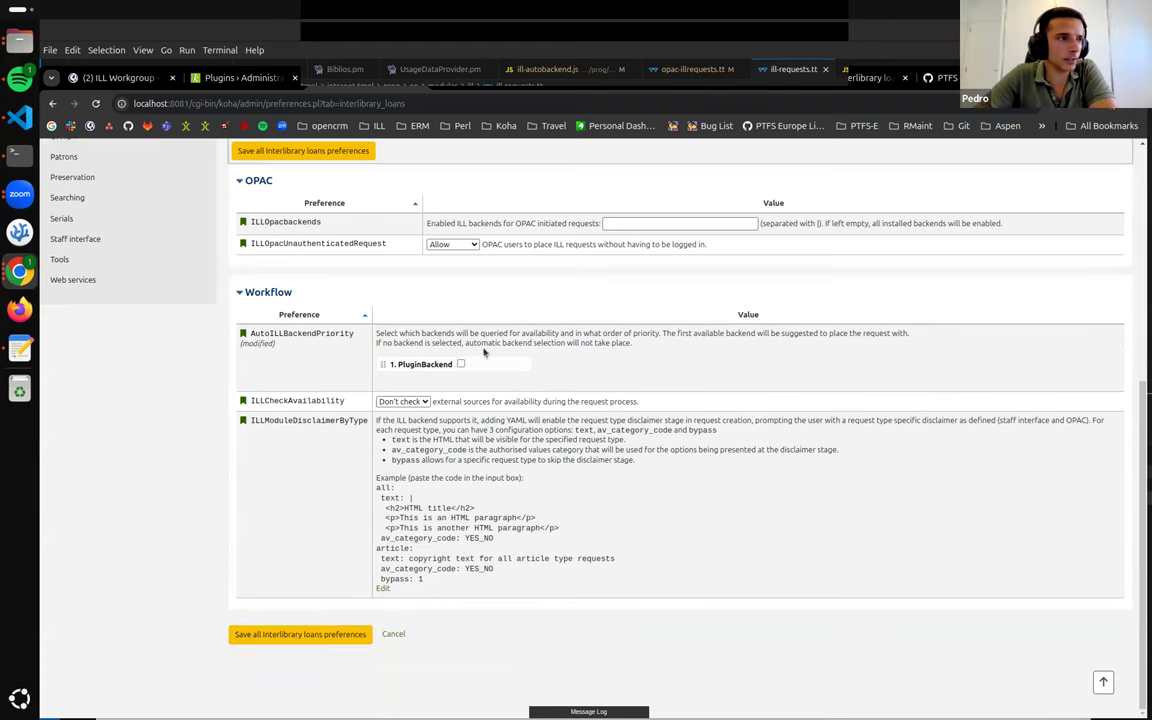
click(302, 635)
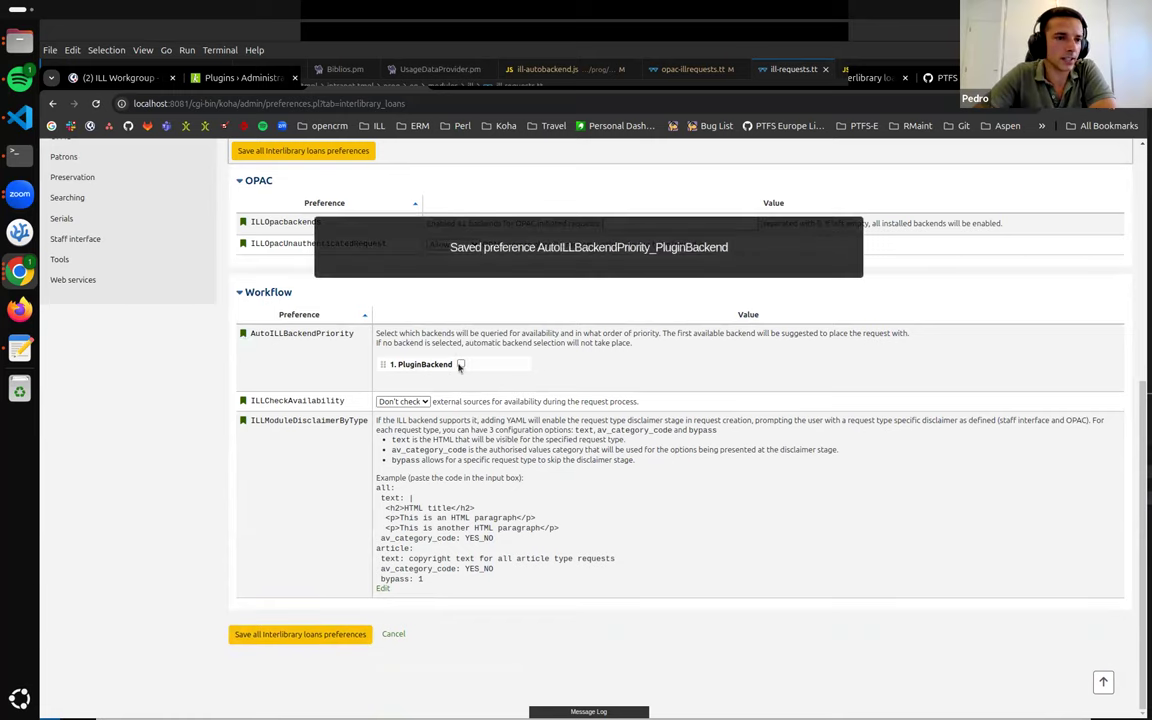
Show the full list of 11 ILL requests and check the backends offered under New ILL request.
click(430, 78)
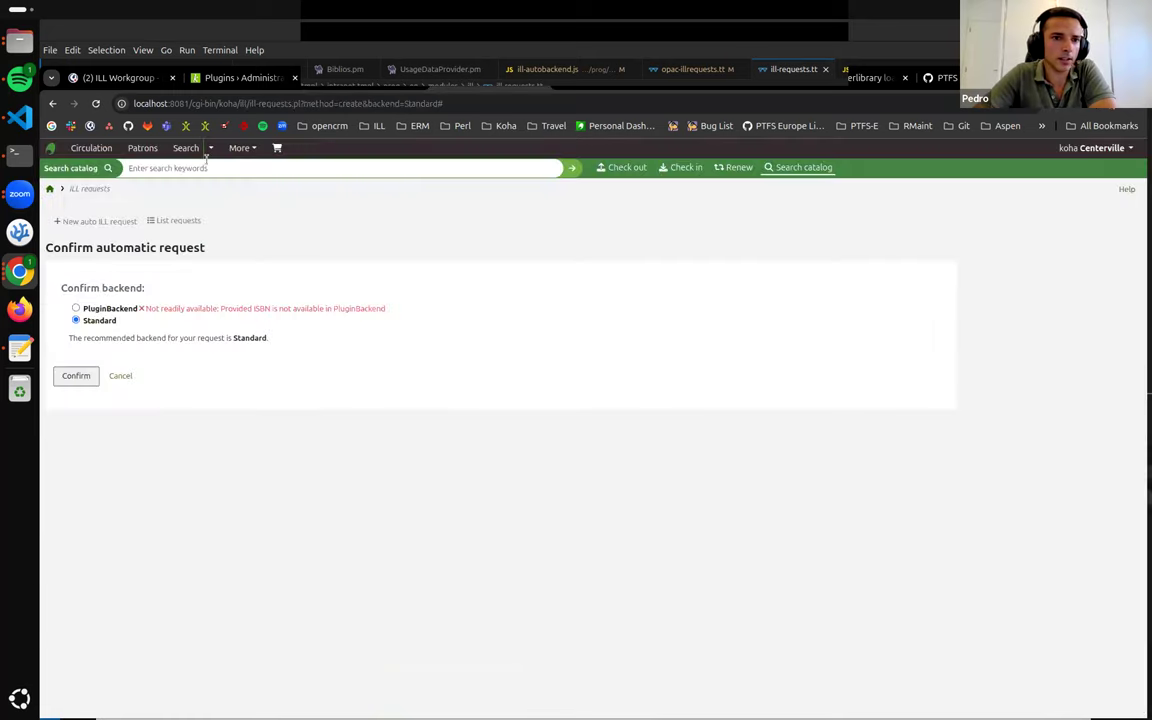
click(241, 148)
click(198, 272)
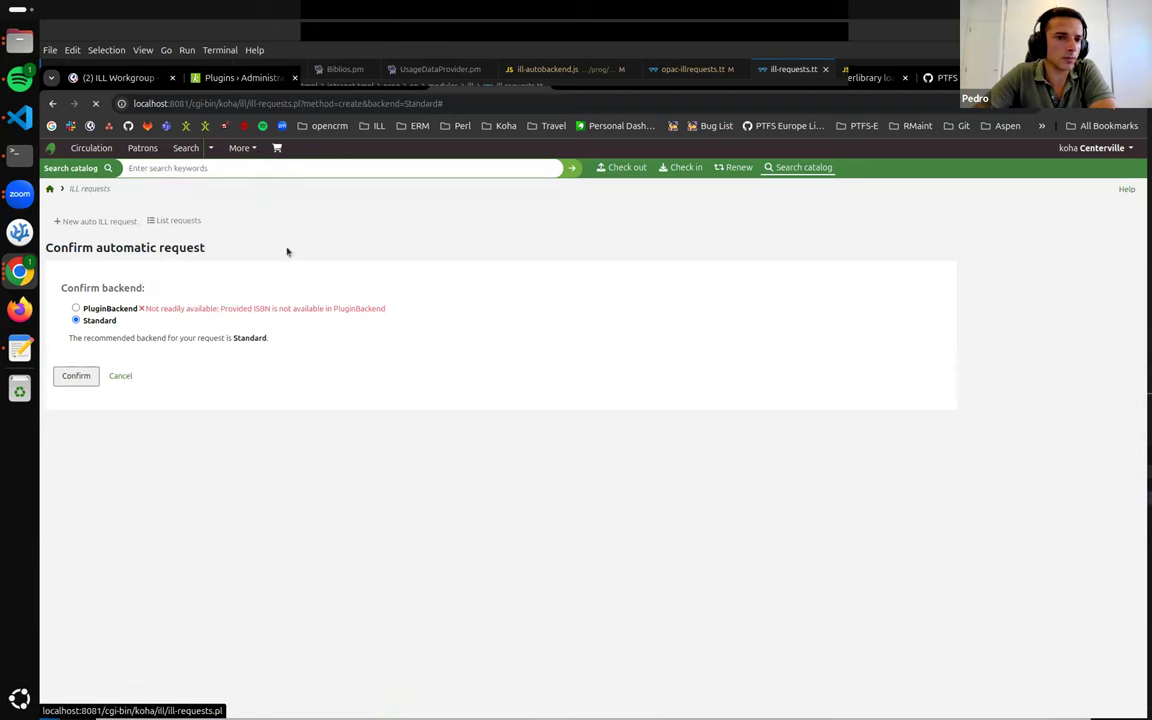
click(250, 222)
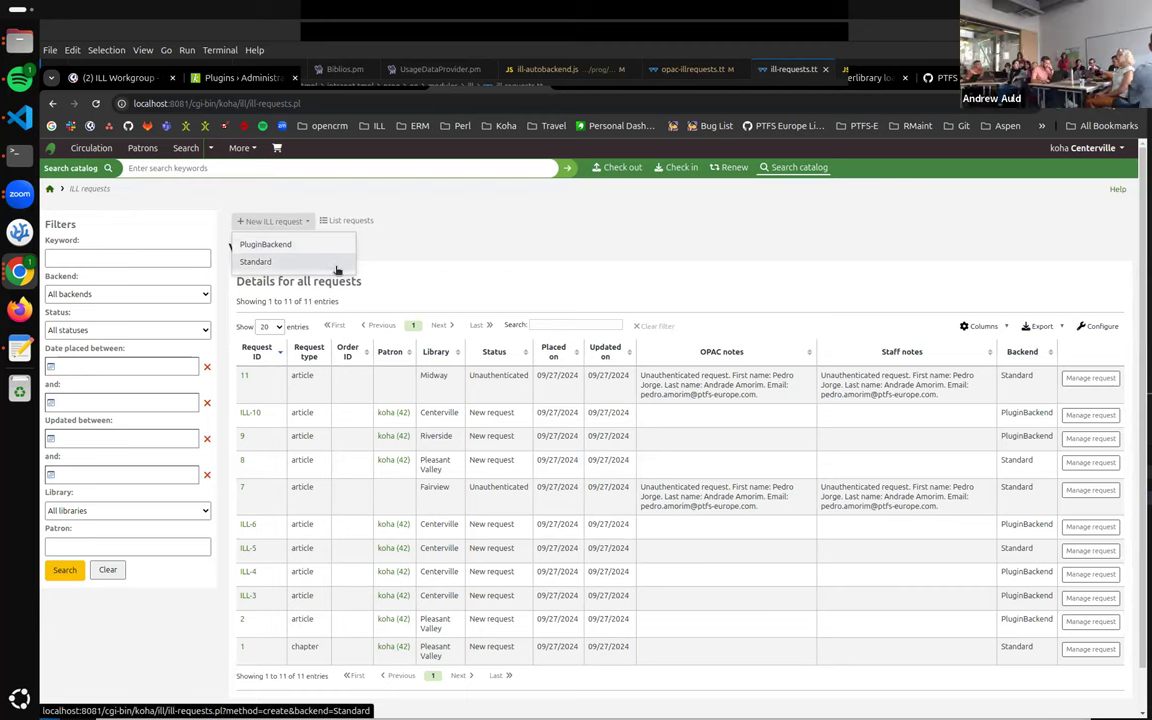
click(627, 257)
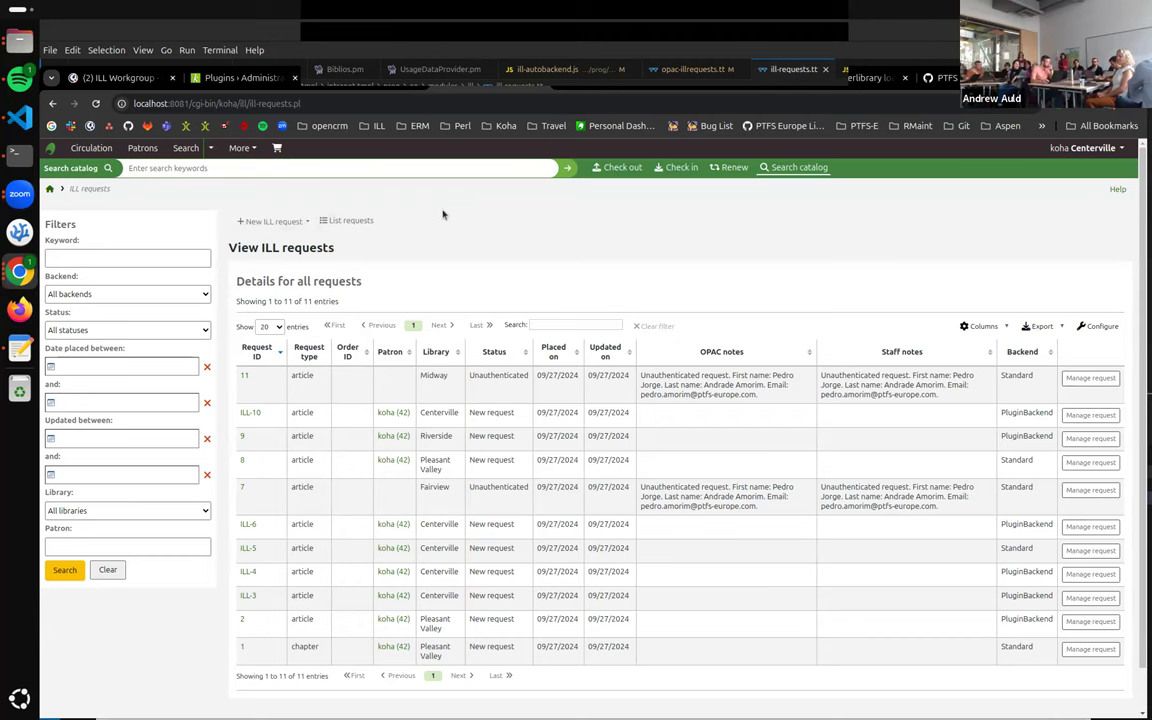
click(333, 80)
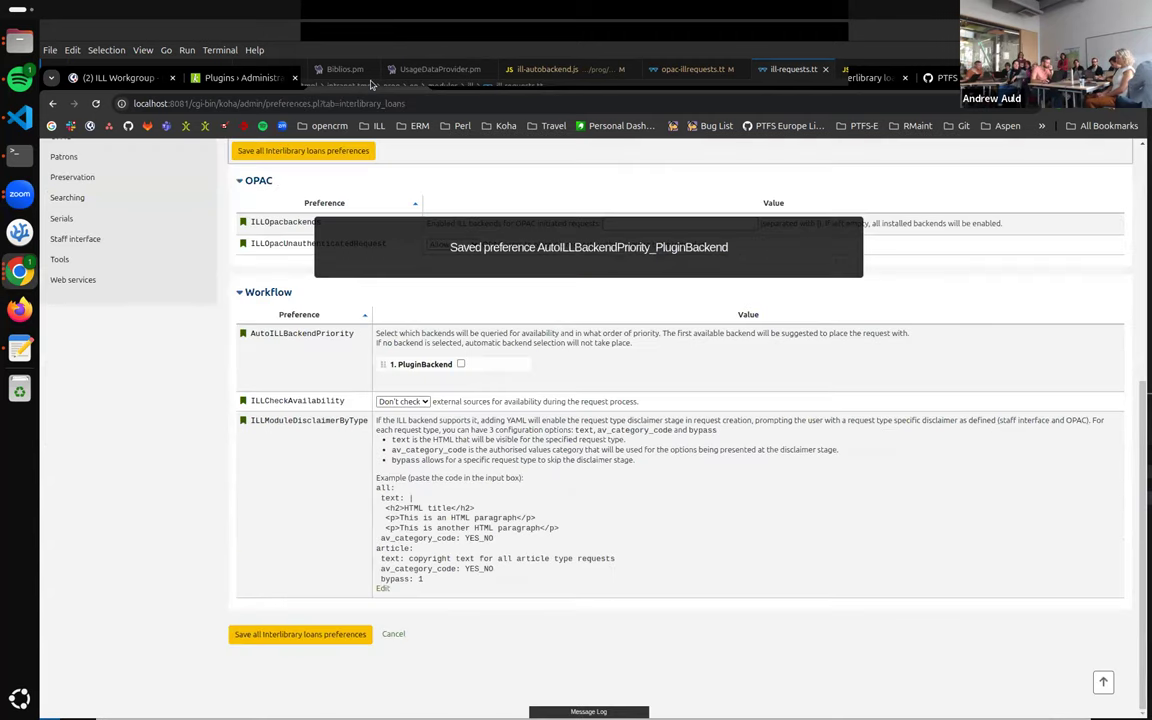
click(350, 77)
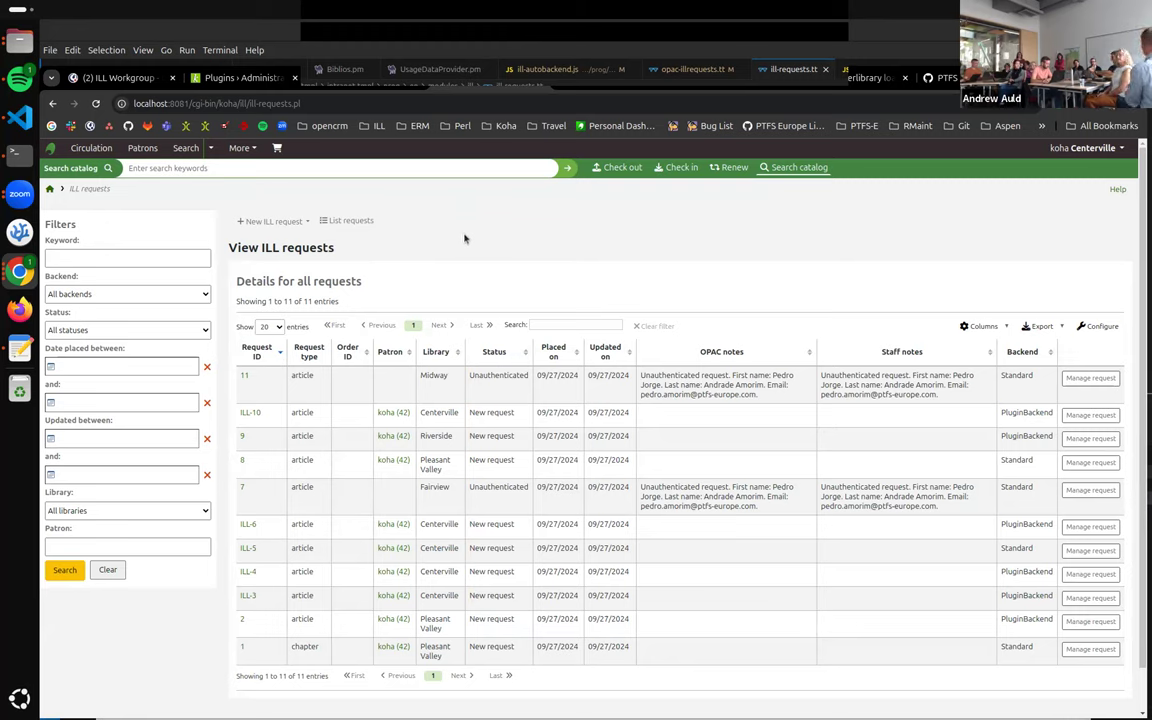
drag(414, 225, 439, 203)
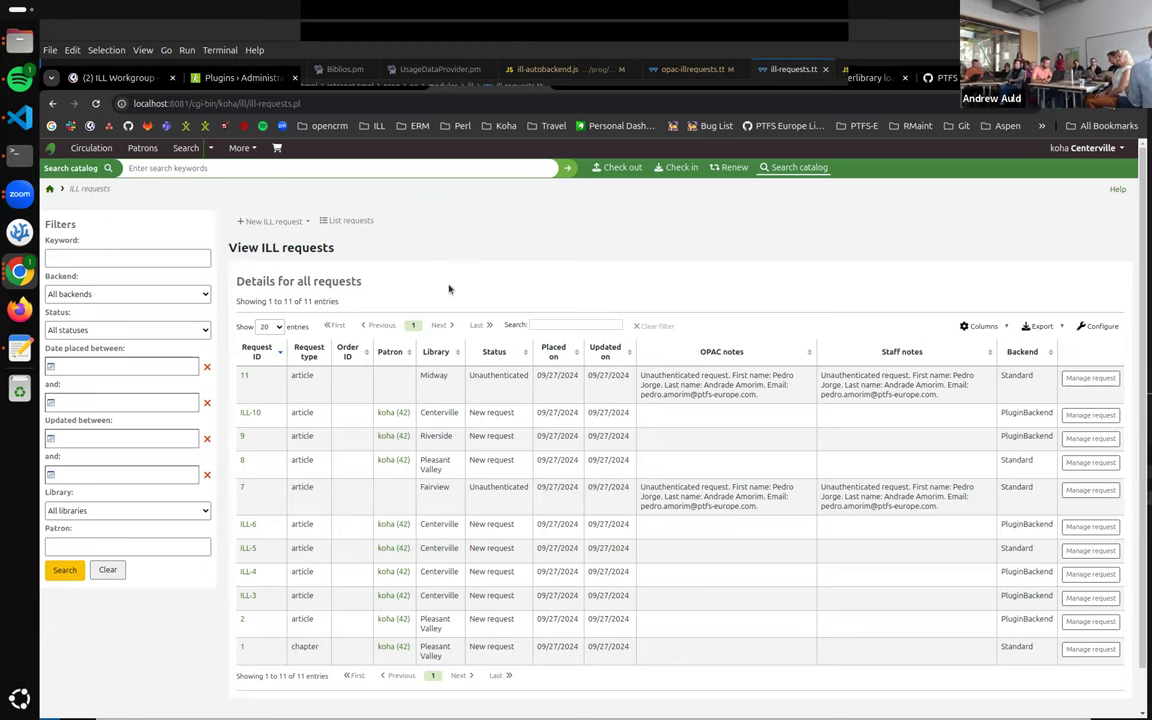
click(352, 225)
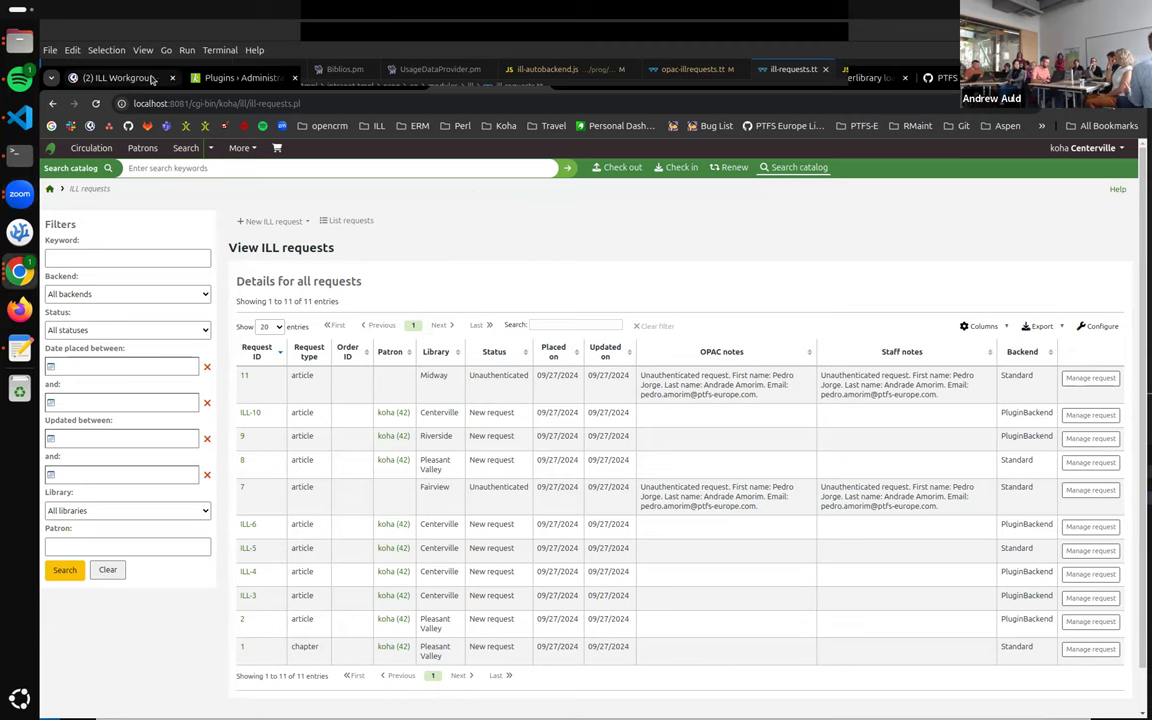
Scroll up the ILL Workgroup channel and follow the ISO18626_RFC wiki link.
click(112, 77)
scroll(463, 352, up, 1)
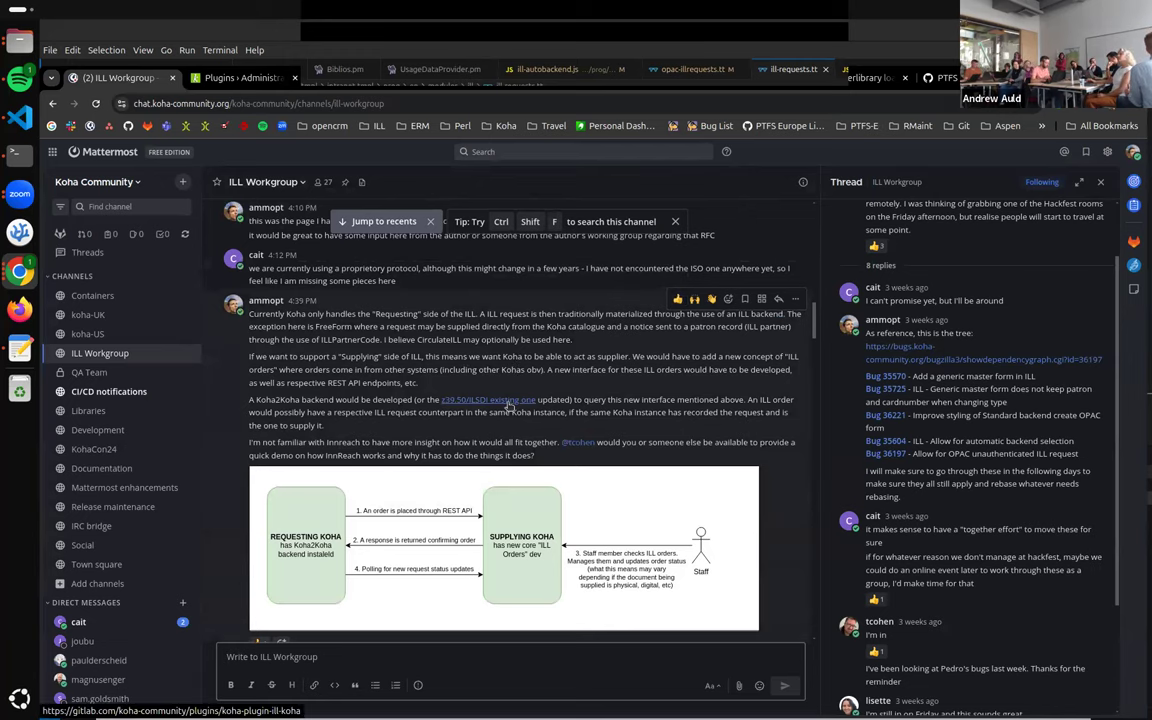
scroll(509, 406, up, 2)
scroll(452, 402, up, 1)
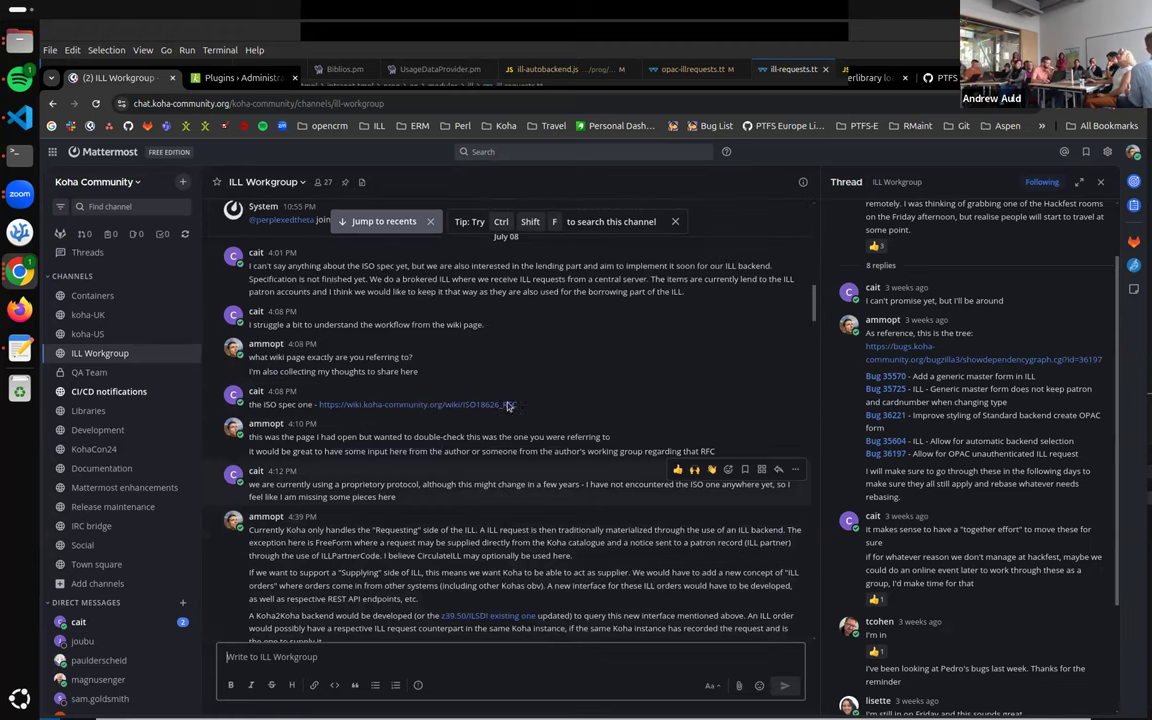
click(440, 404)
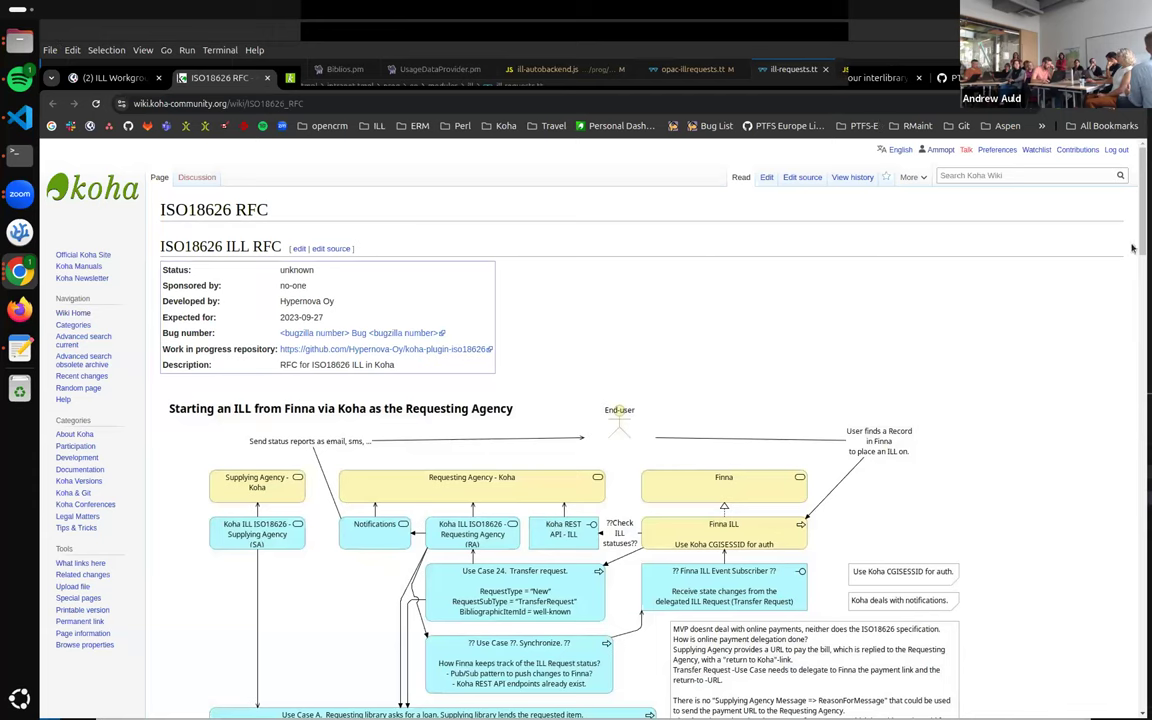
Scroll the RFC page down to the 'ISO18626 transaction flow' heading and diagram.
scroll(1141, 228, down, 1)
scroll(1141, 228, down, 1)
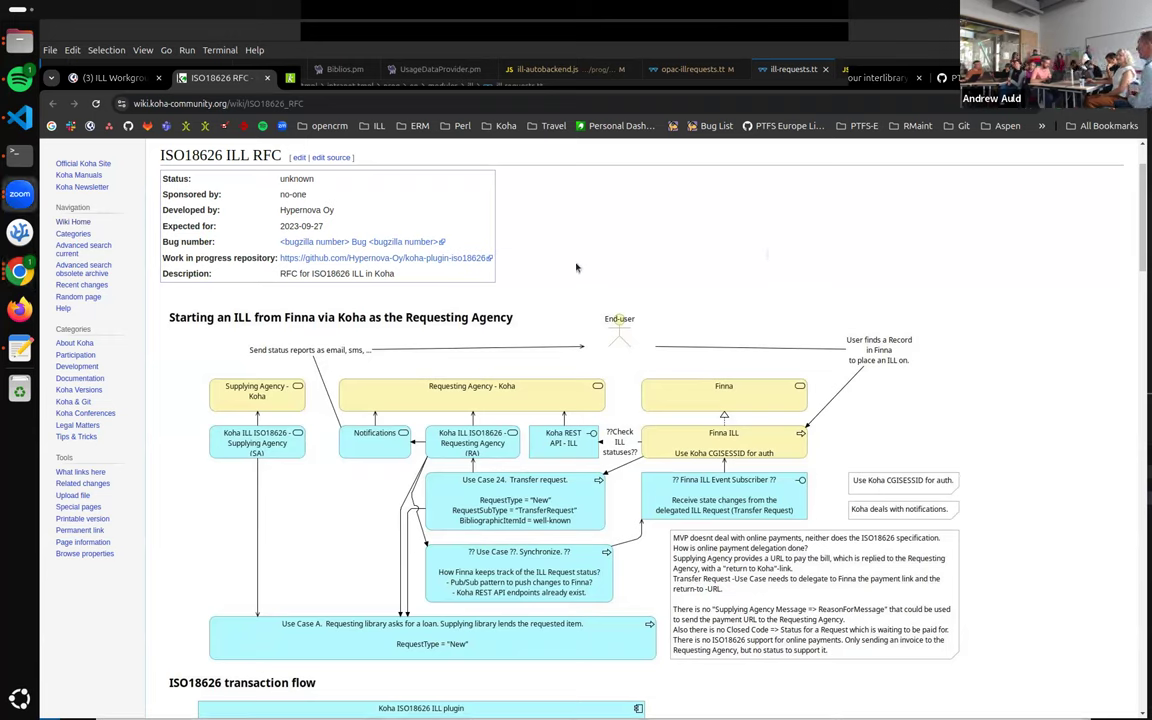
scroll(576, 267, down, 3)
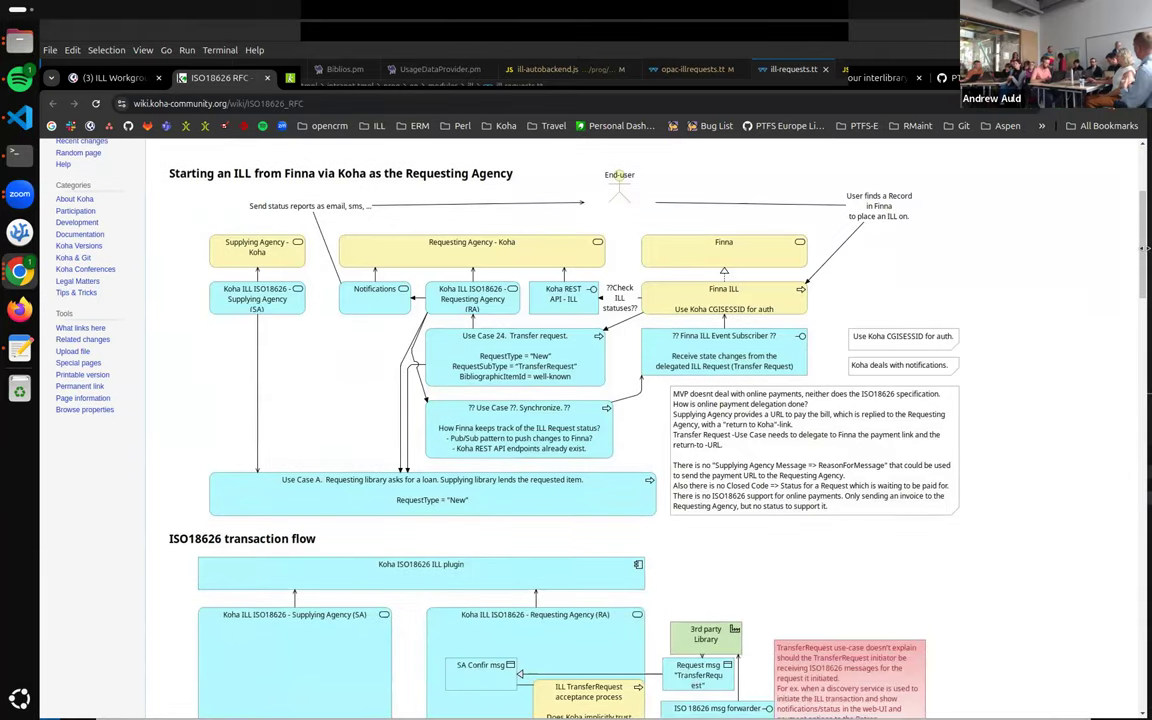
Scroll around the RFC page's Finna requesting-agency diagram and switch to the ILL Workgroup tab.
mouse_move(1141, 249)
mouse_down()
mouse_move(1139, 633)
mouse_move(1141, 235)
mouse_move(1141, 249)
mouse_up()
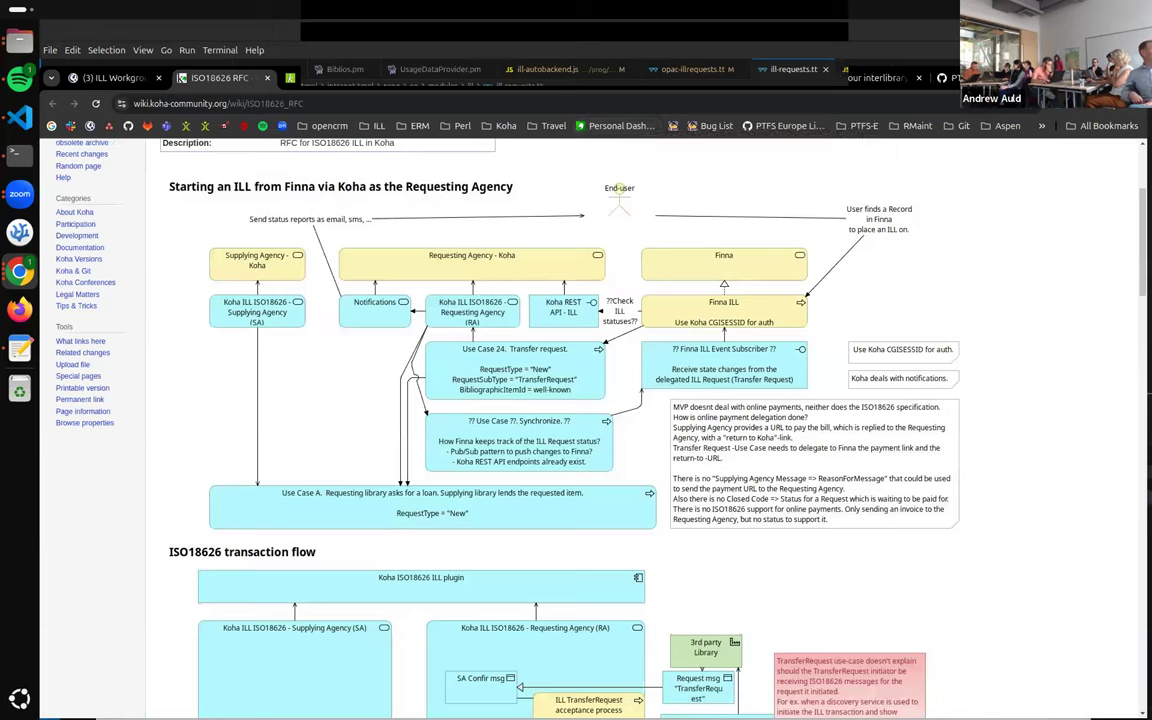
click(998, 62)
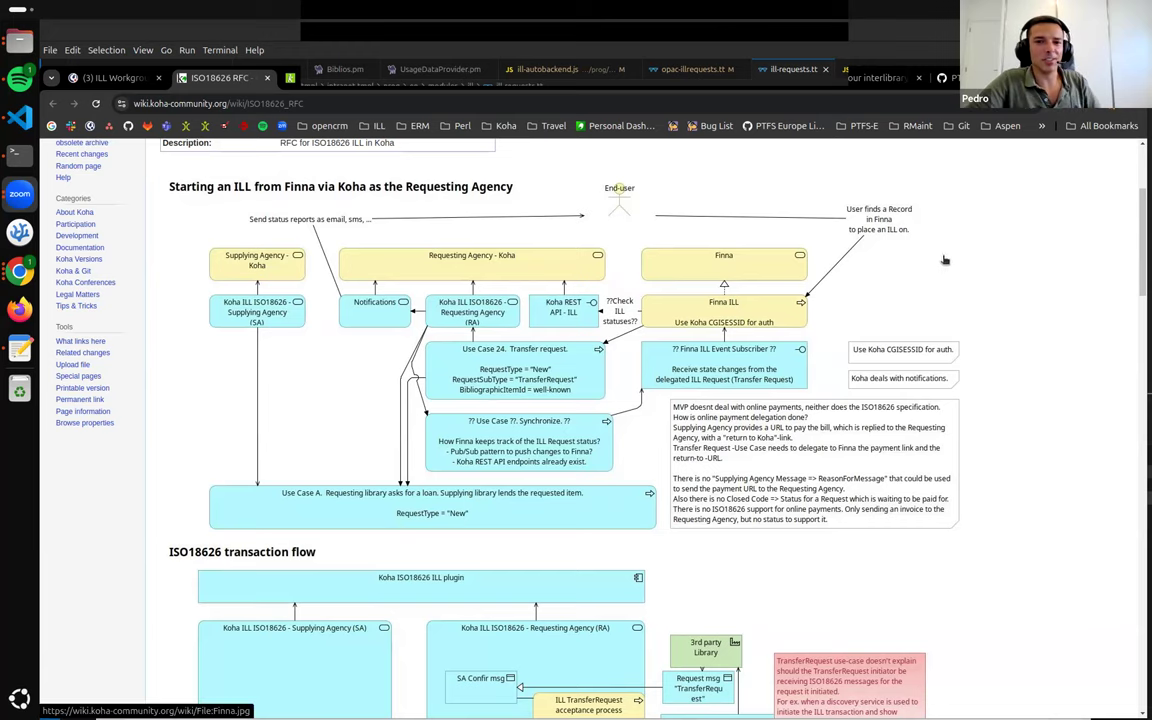
scroll(602, 193, up, 3)
scroll(616, 231, down, 1)
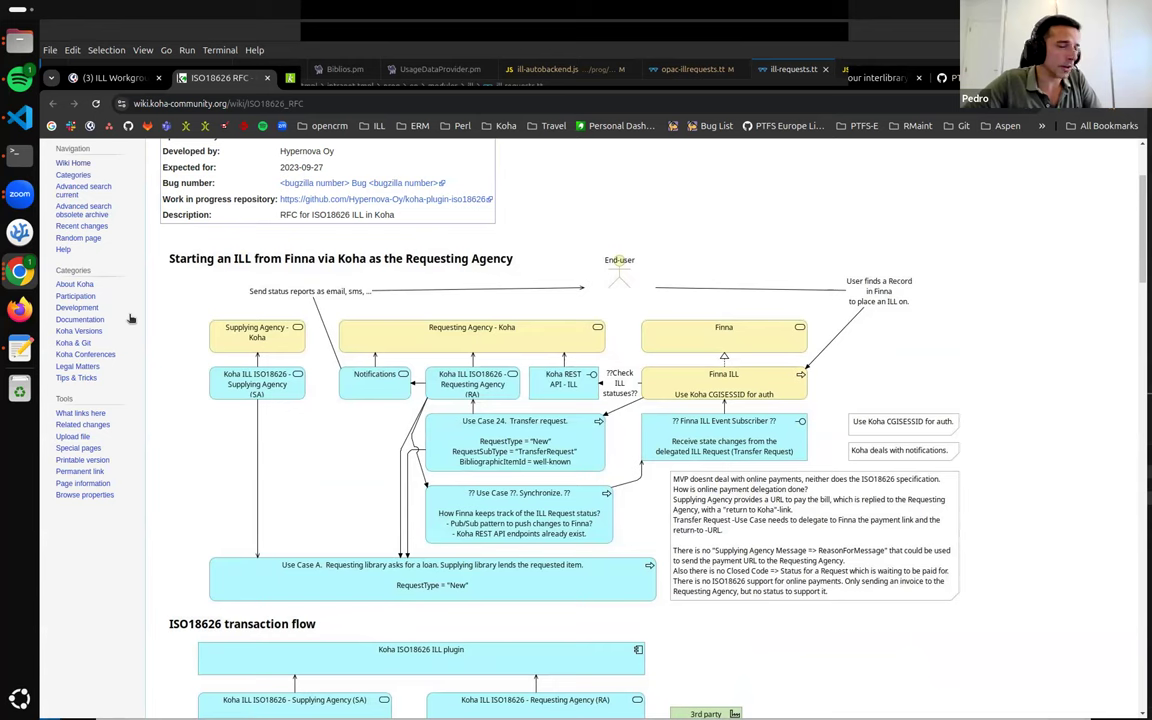
scroll(550, 356, down, 1)
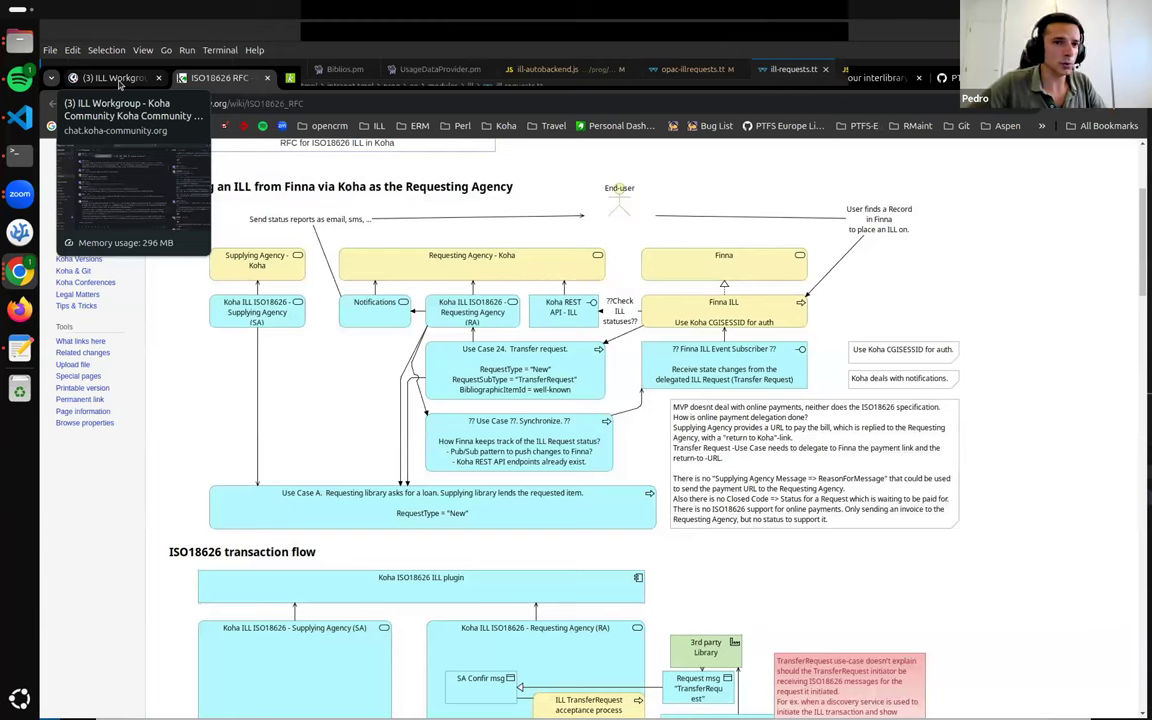
In the ILL Workgroup channel, follow the opening post's link to the koha-plugin-iso18626 GitHub repository.
click(112, 78)
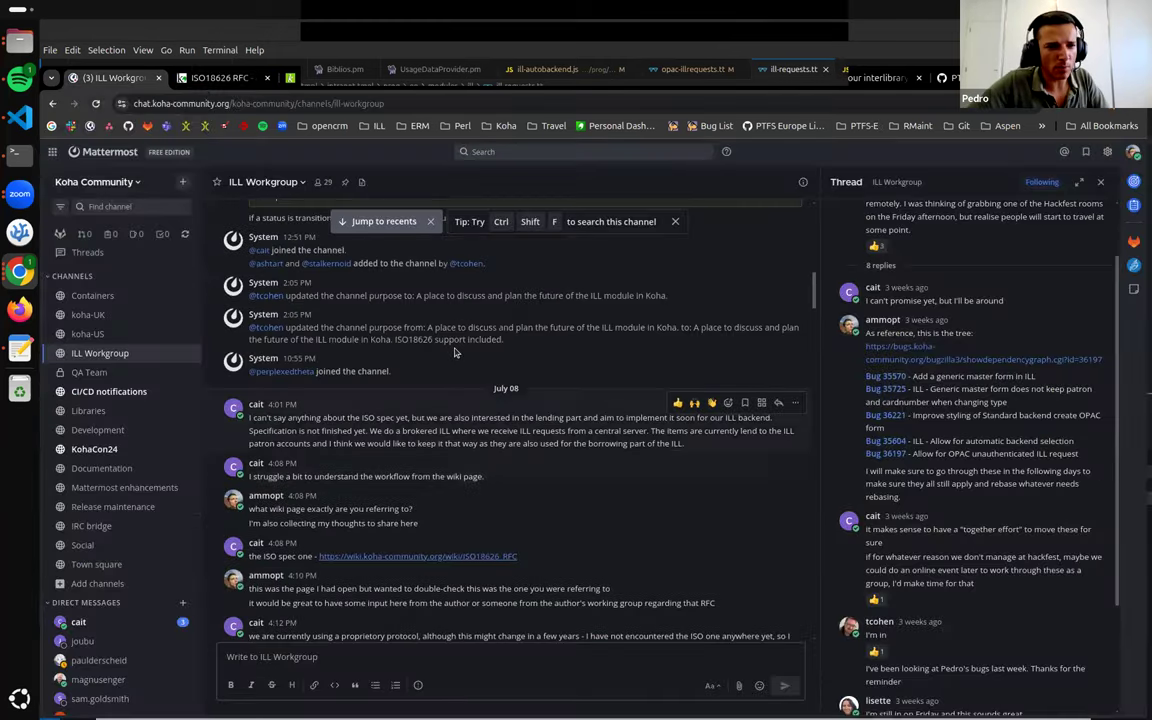
scroll(470, 400, up, 5)
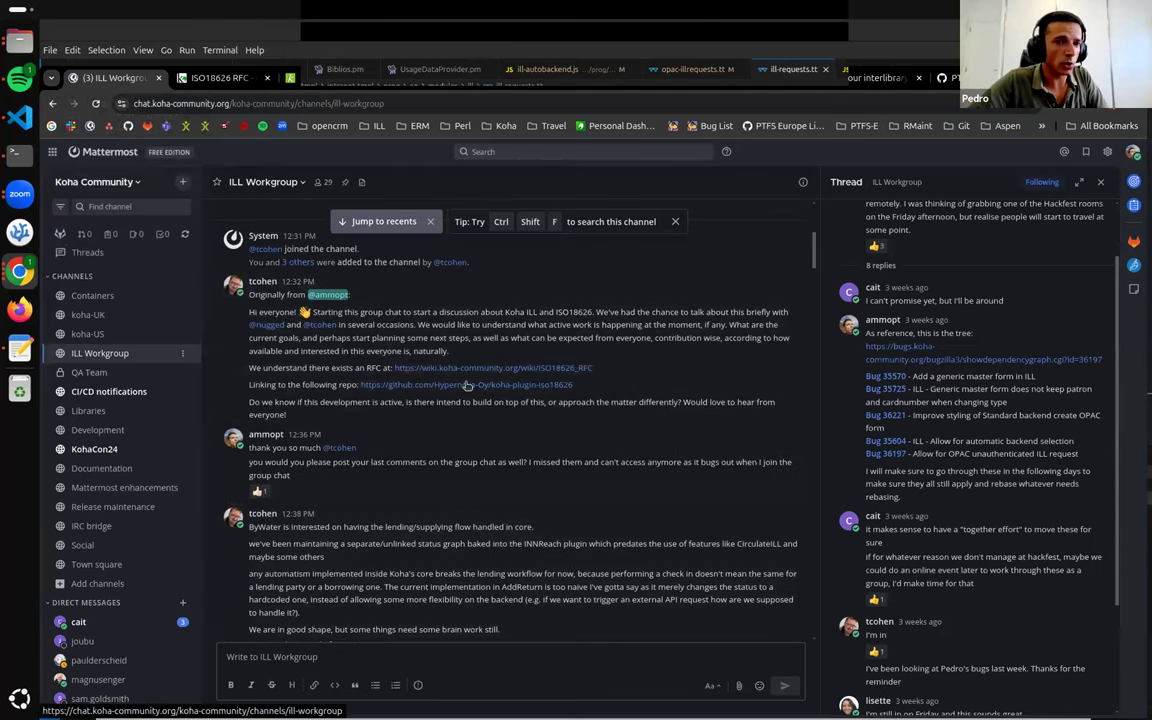
scroll(480, 398, up, 3)
scroll(480, 398, down, 3)
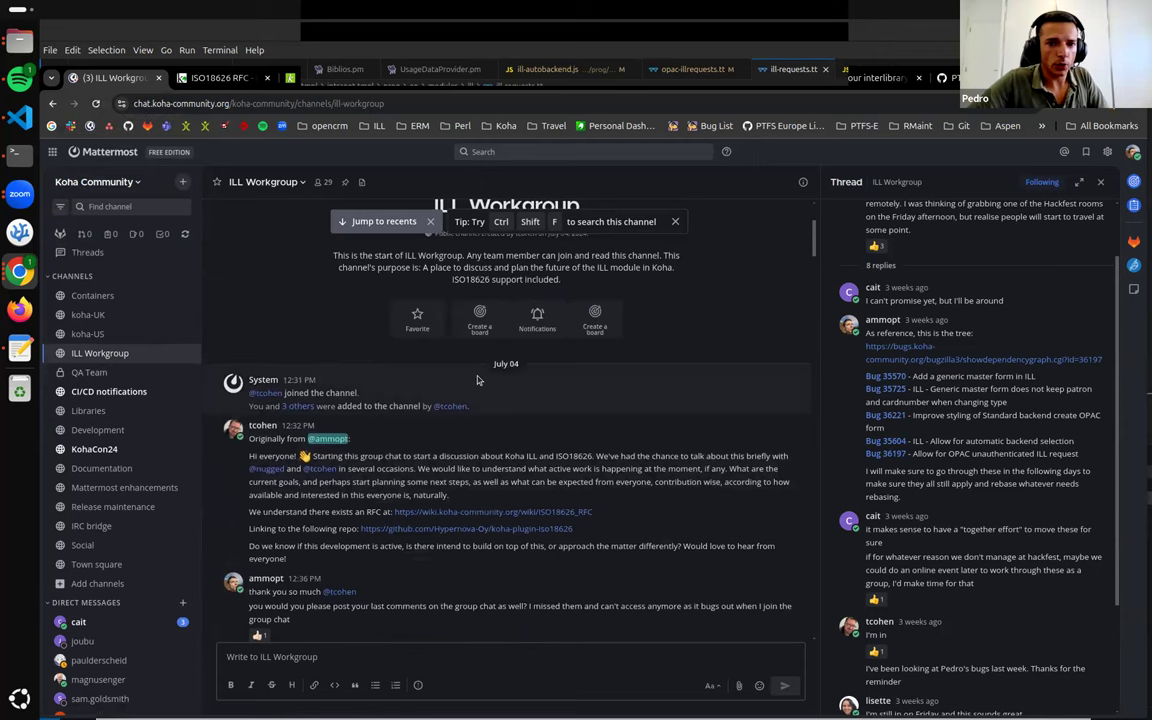
scroll(484, 385, down, 3)
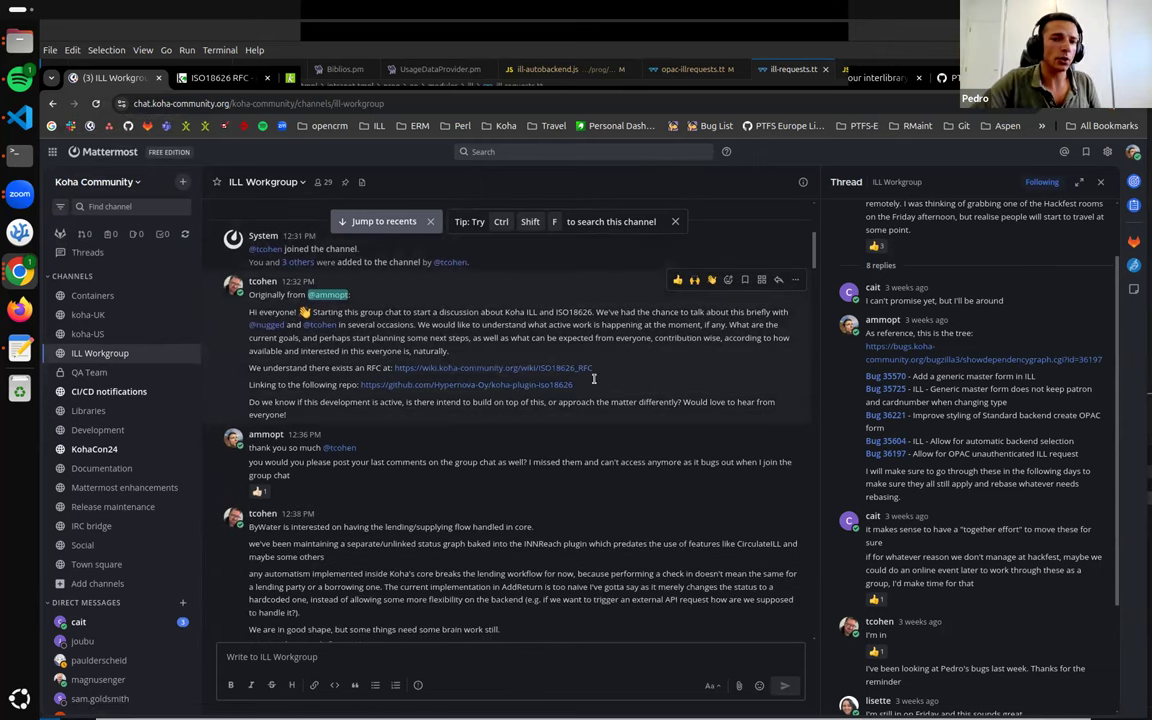
scroll(596, 385, down, 2)
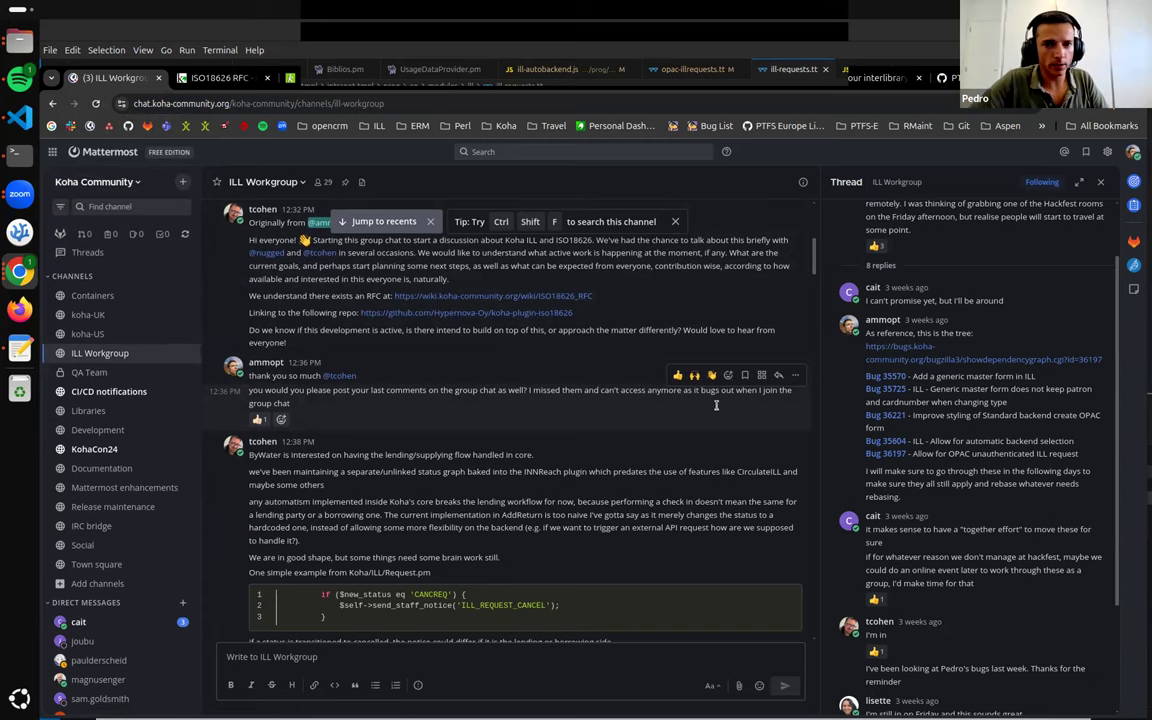
scroll(478, 313, down, 1)
click(478, 313)
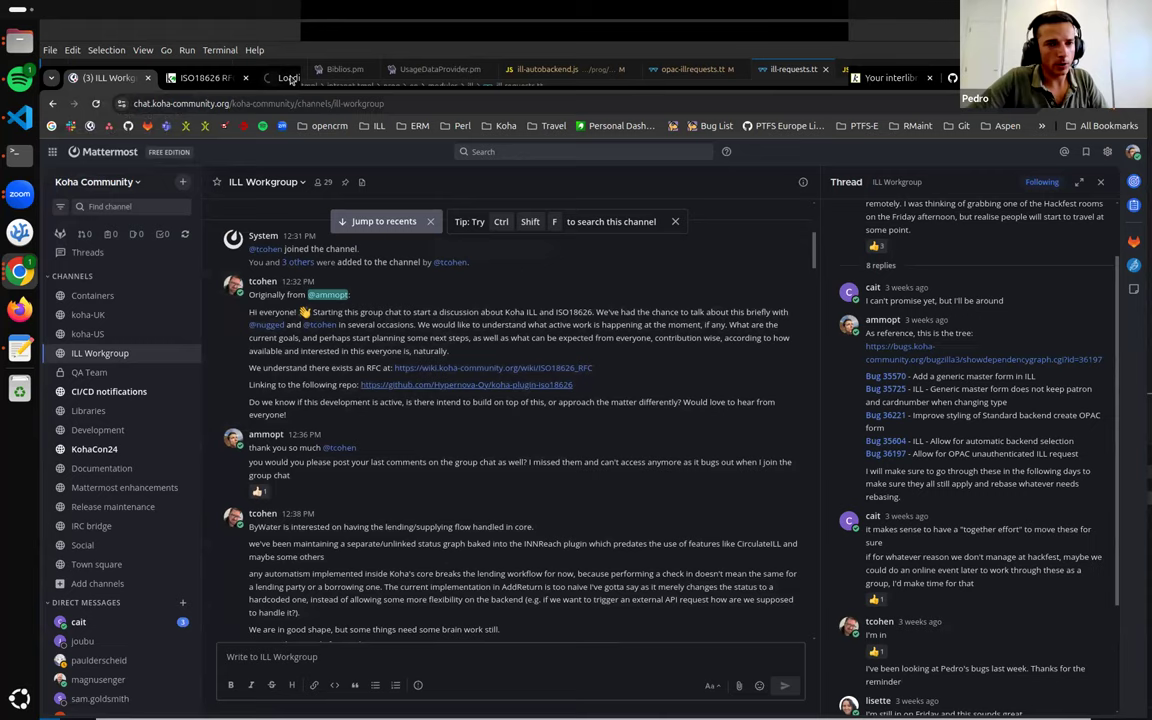
click(286, 77)
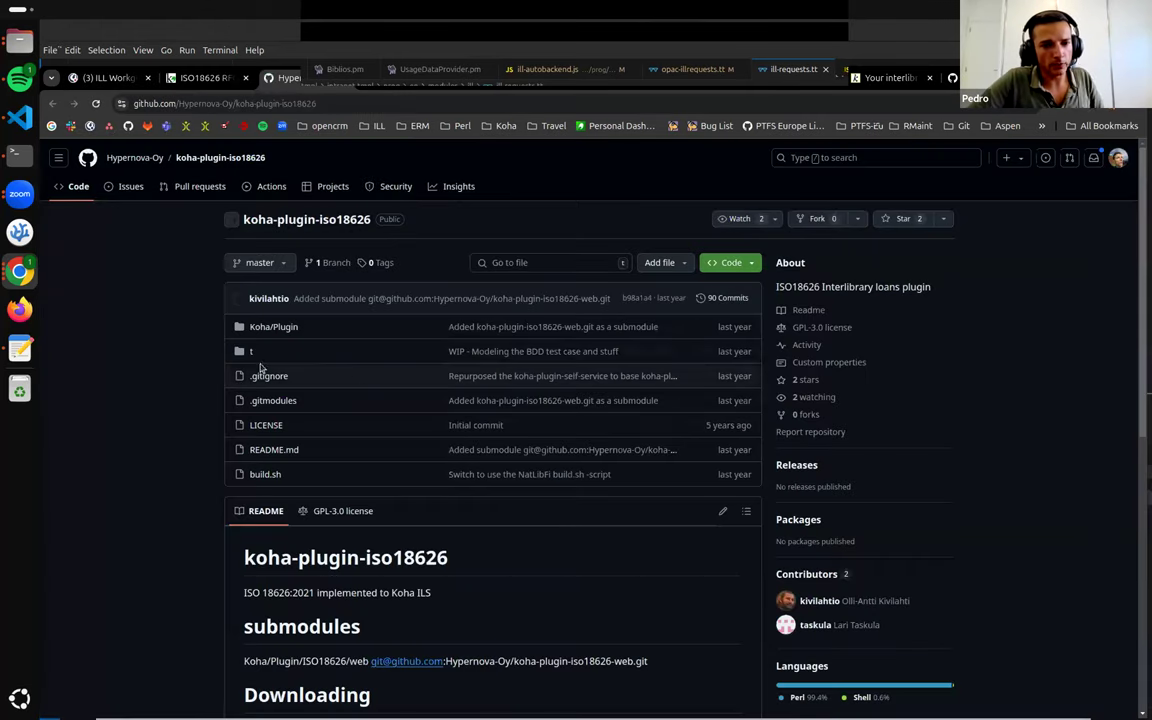
scroll(226, 382, down, 3)
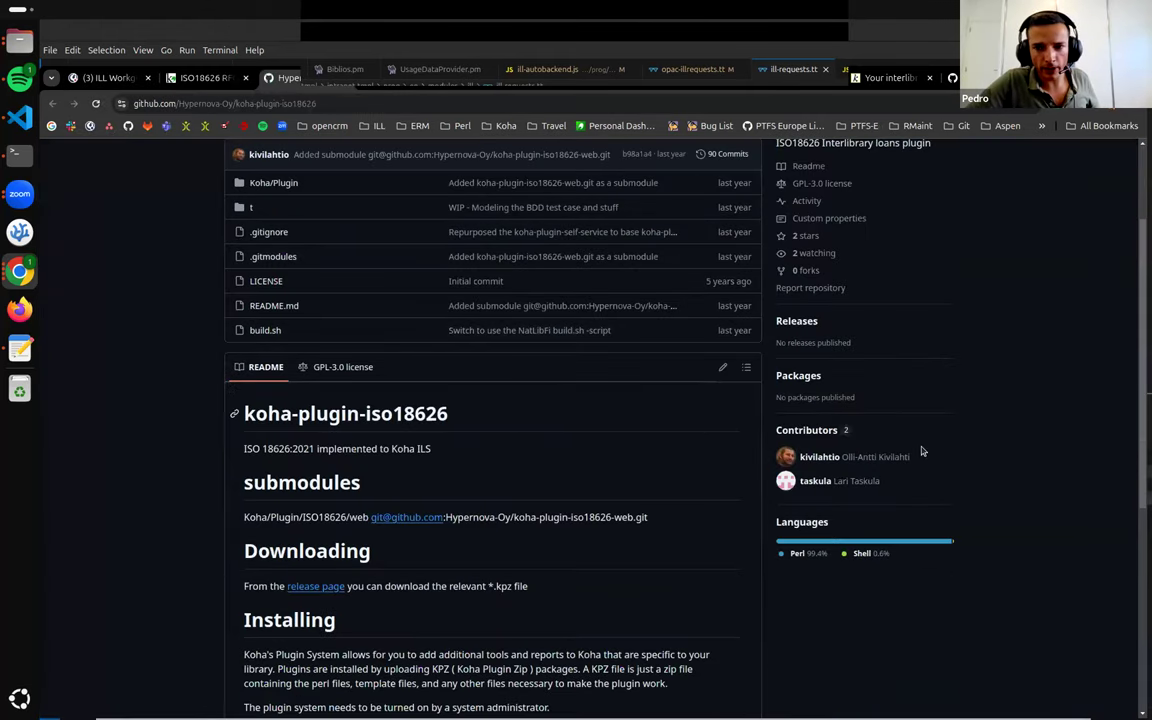
scroll(840, 488, up, 2)
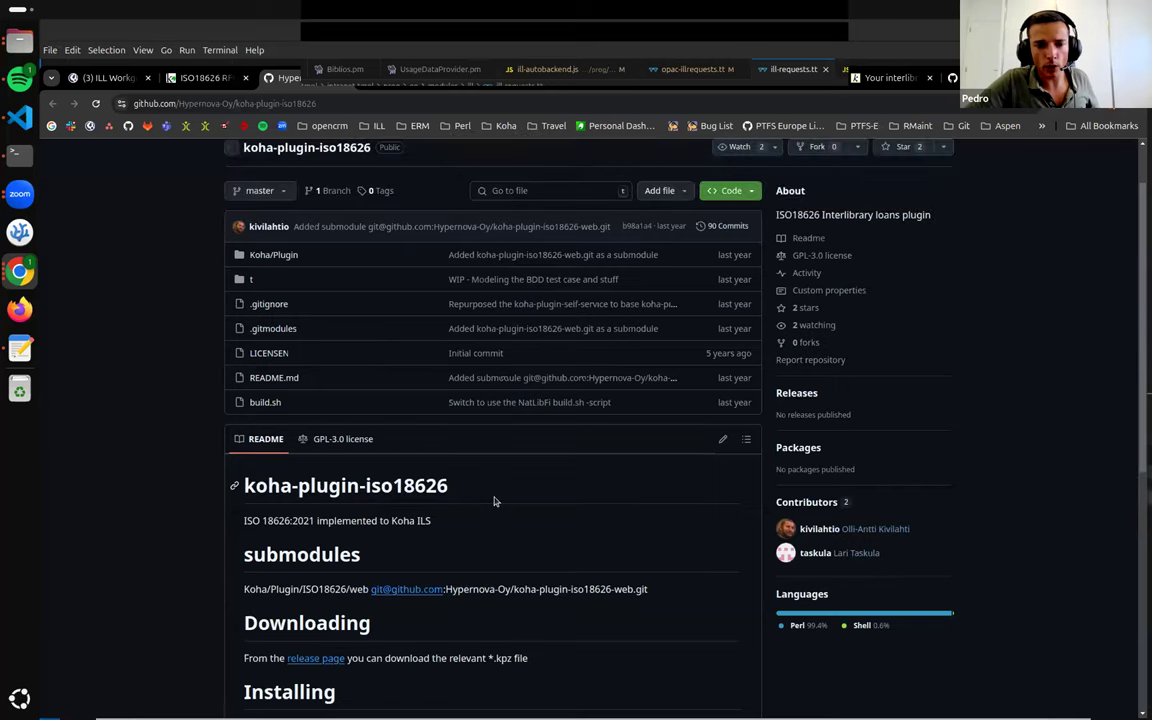
scroll(492, 494, up, 1)
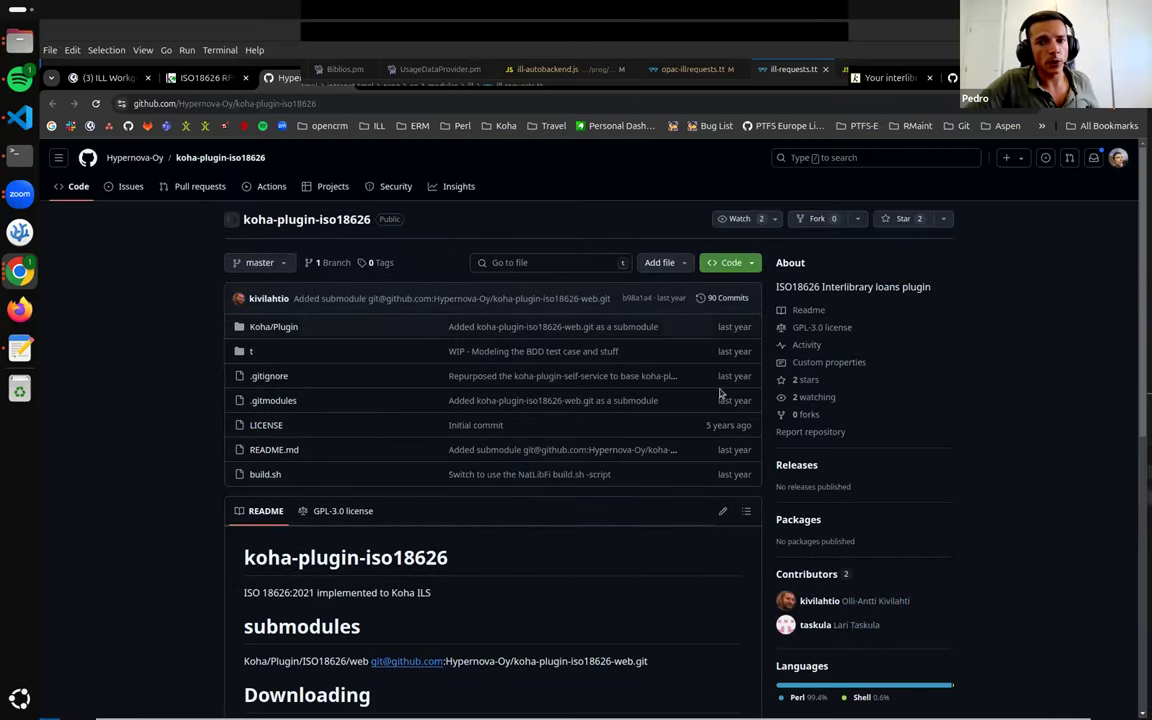
scroll(496, 563, down, 1)
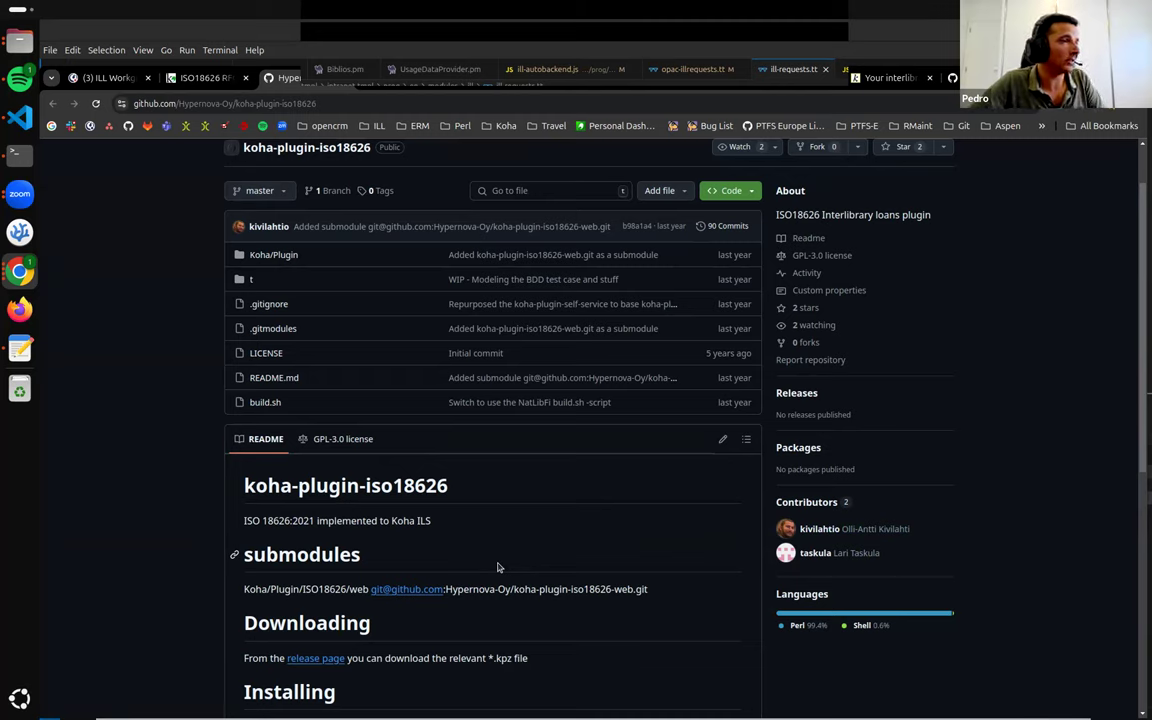
click(200, 77)
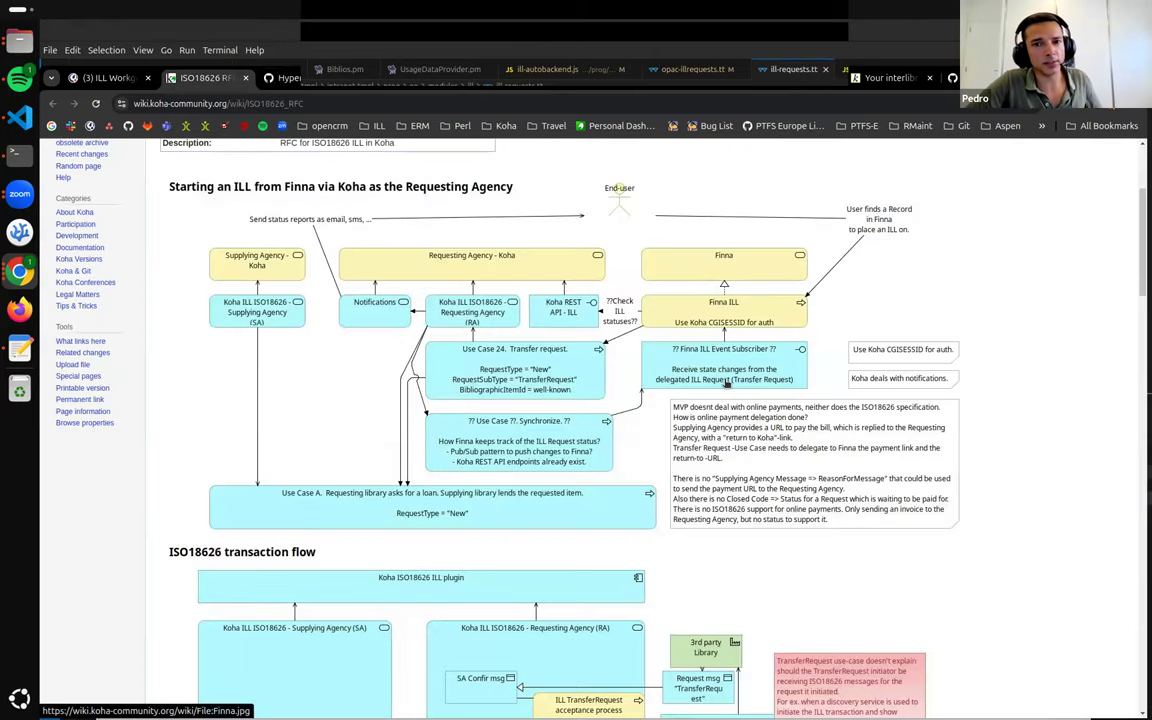
scroll(873, 325, down, 1)
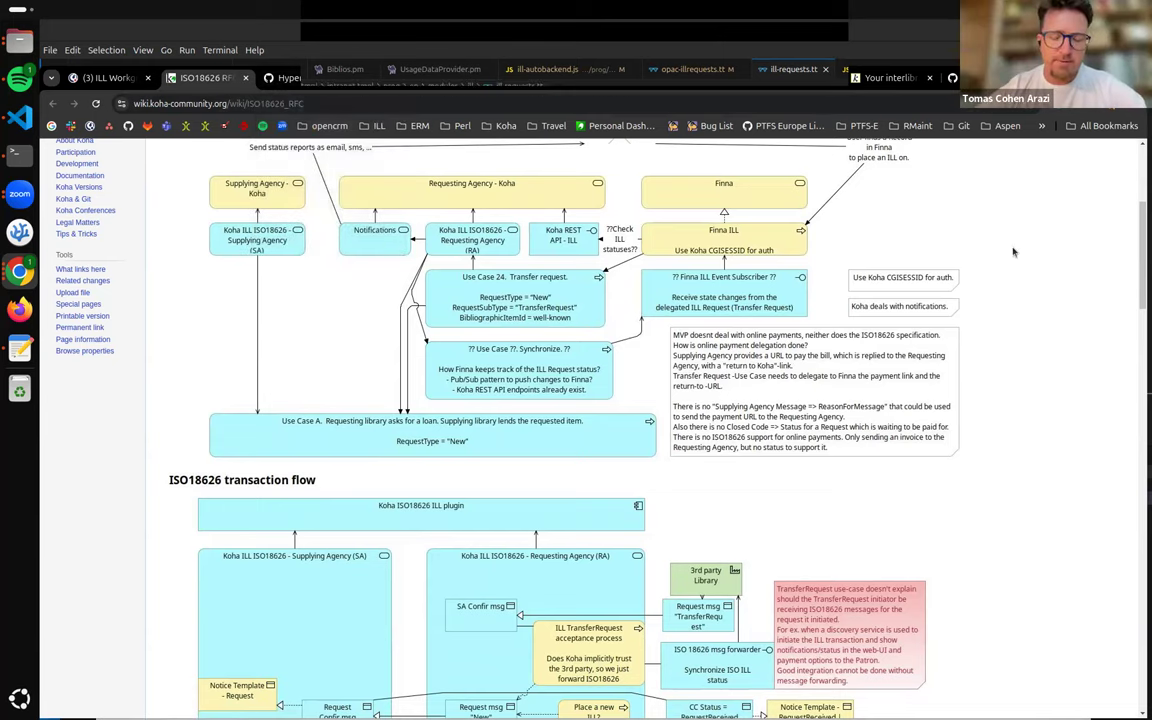
scroll(1076, 272, up, 2)
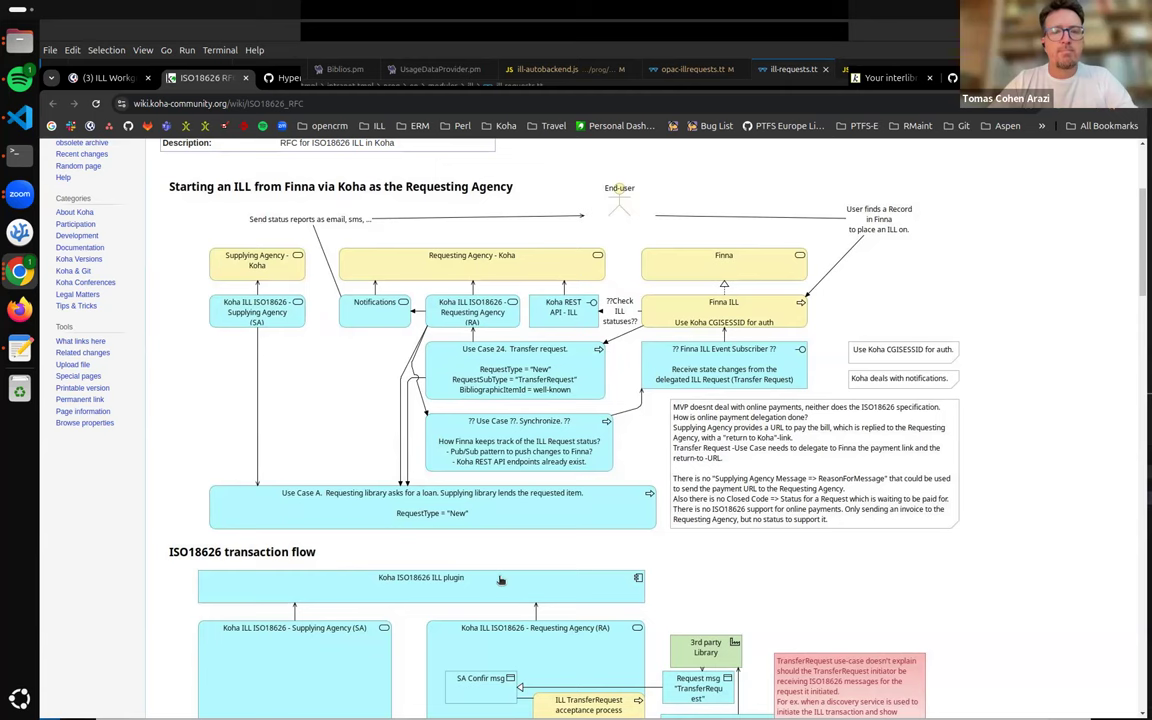
scroll(610, 449, down, 3)
scroll(610, 449, up, 2)
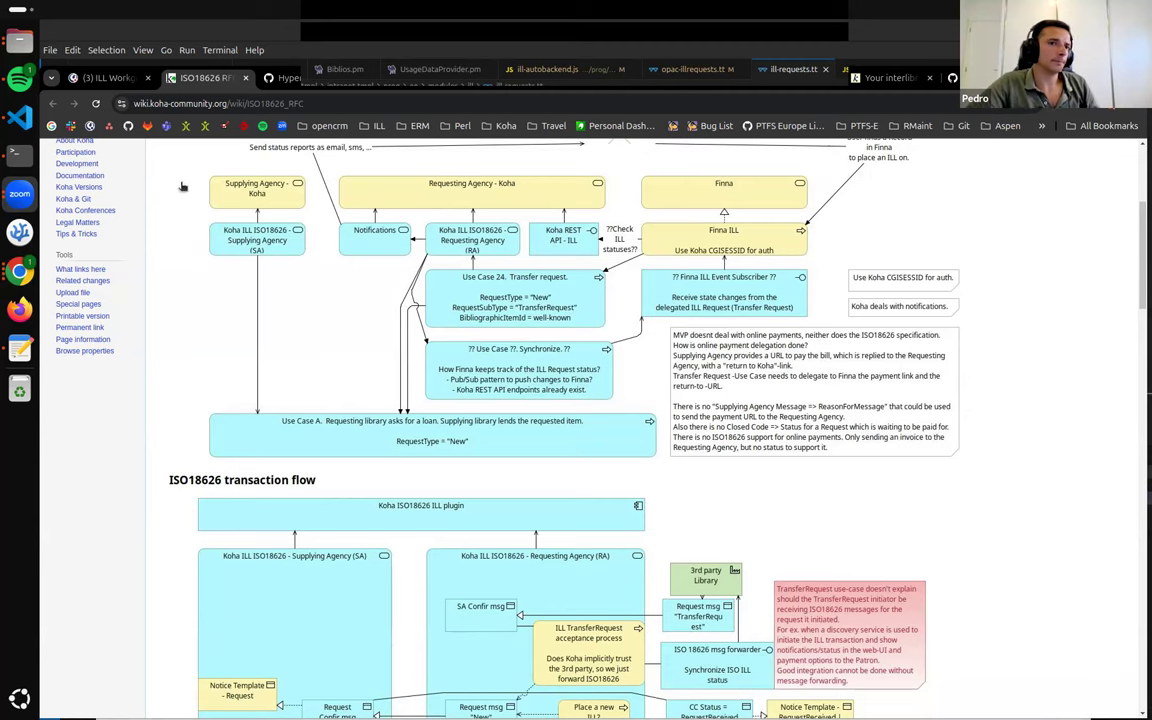
scroll(215, 200, up, 3)
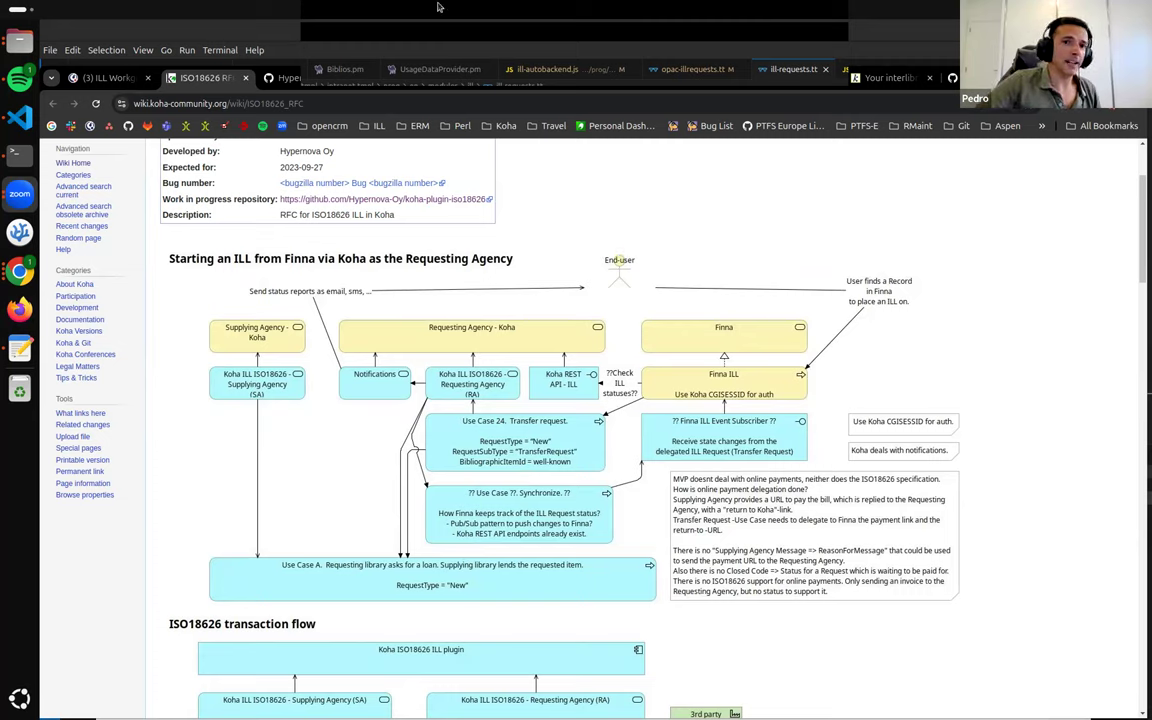
In the ILL Workgroup channel, enlarge the ILL supplying/requesting diagram, then close the preview.
click(100, 77)
scroll(496, 333, down, 15)
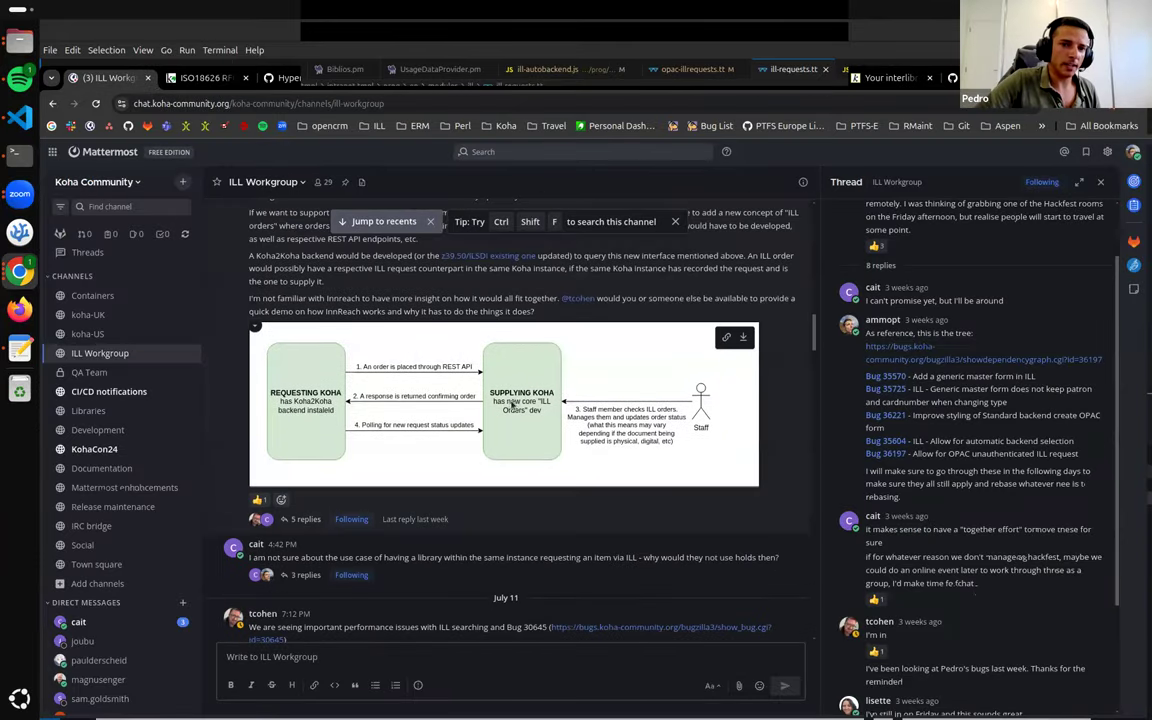
click(462, 366)
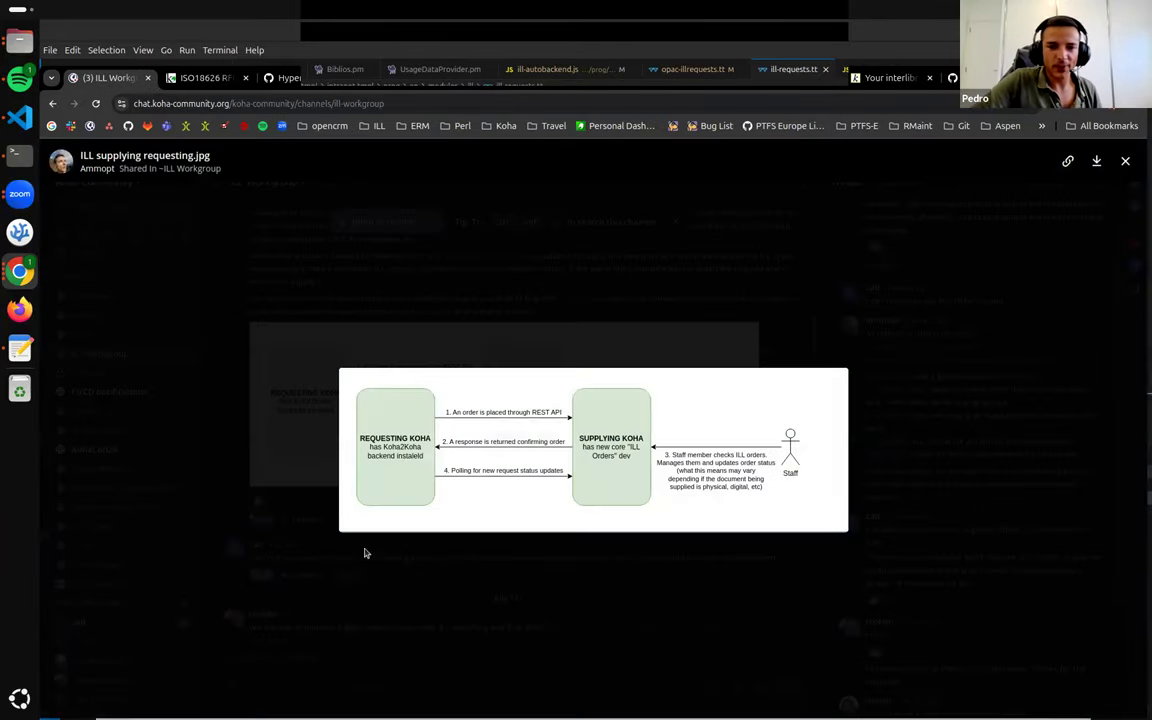
click(381, 351)
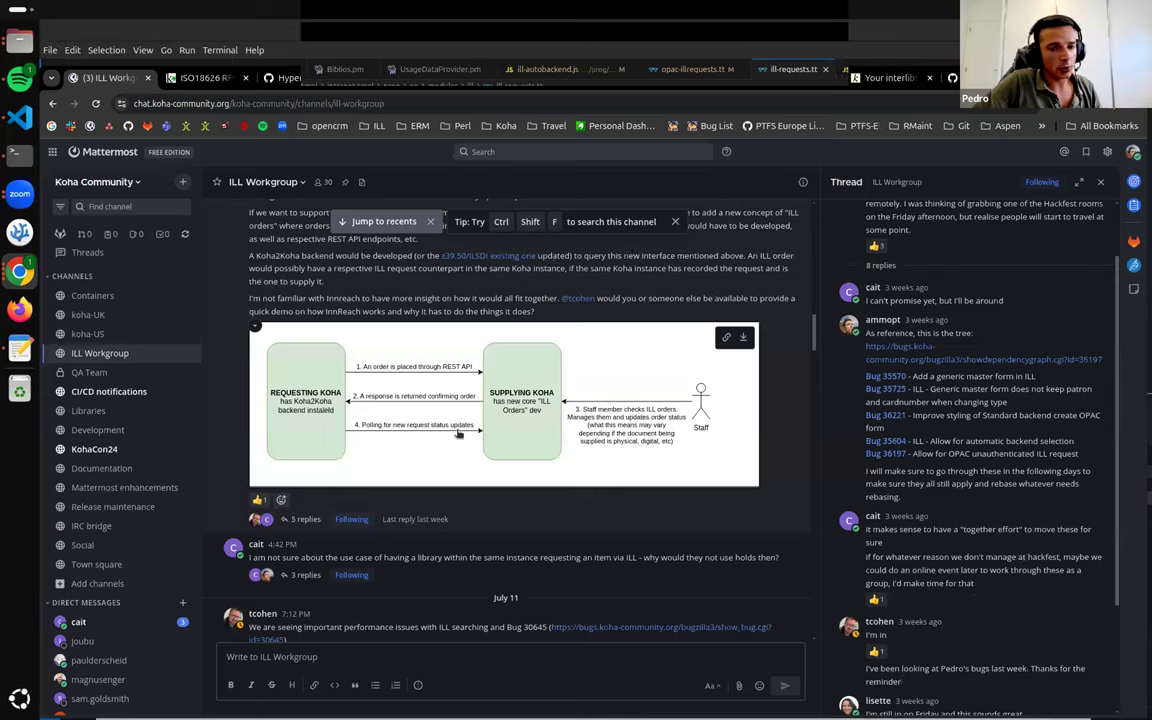
Read the diagram message's 5-reply thread, then return to the koha-plugin-iso18626 GitHub tab.
click(303, 519)
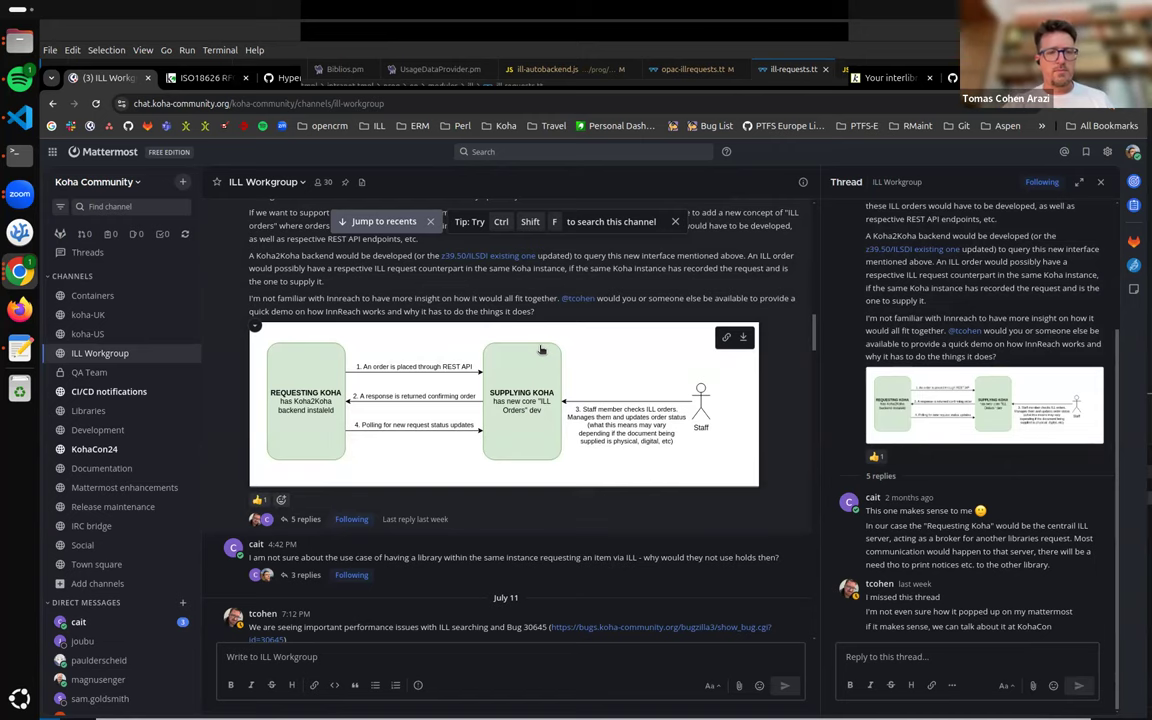
scroll(454, 279, up, 3)
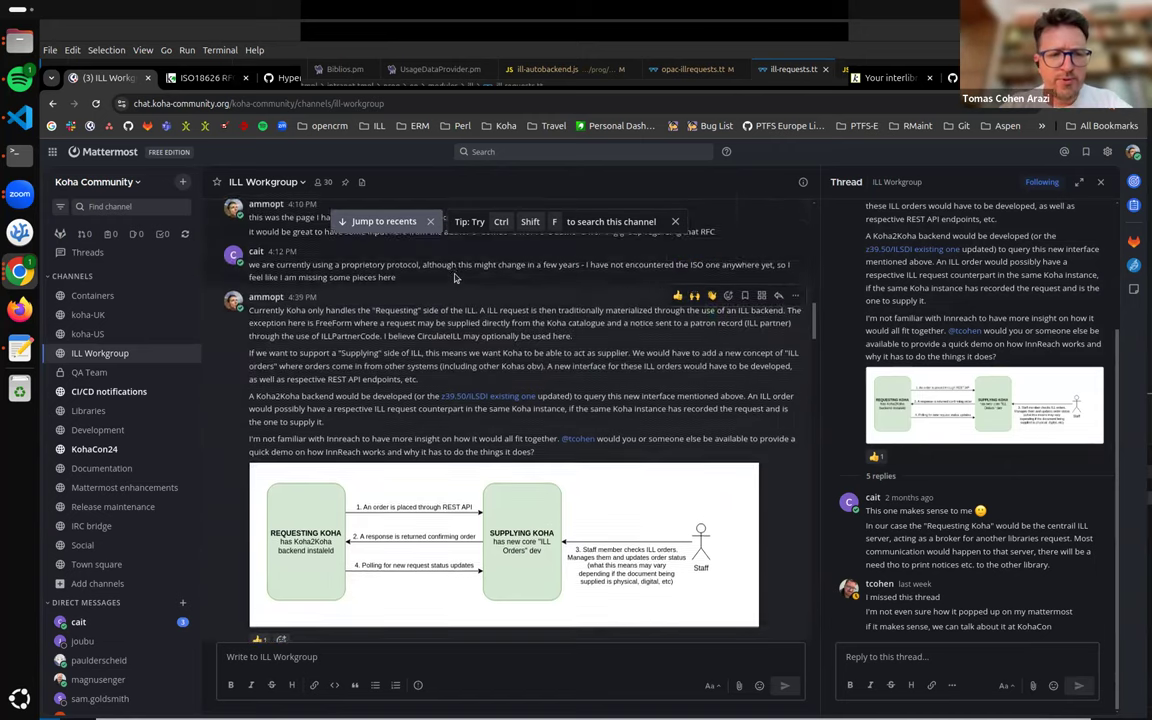
scroll(480, 310, down, 3)
scroll(505, 336, up, 1)
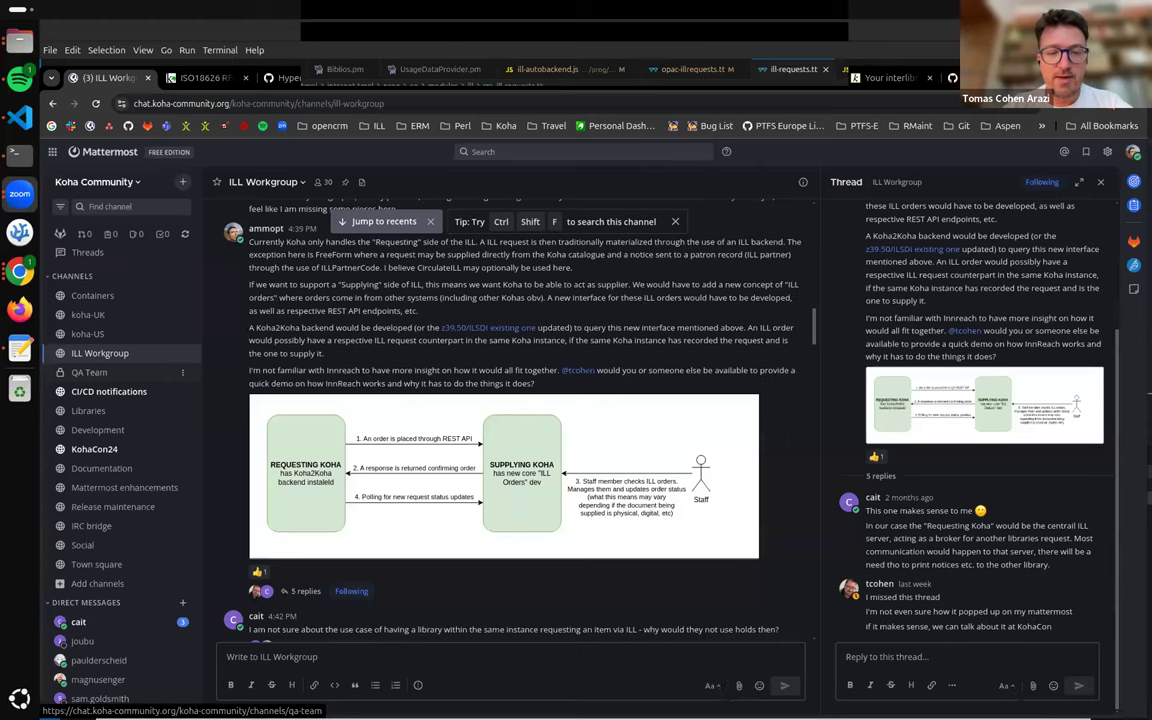
click(205, 77)
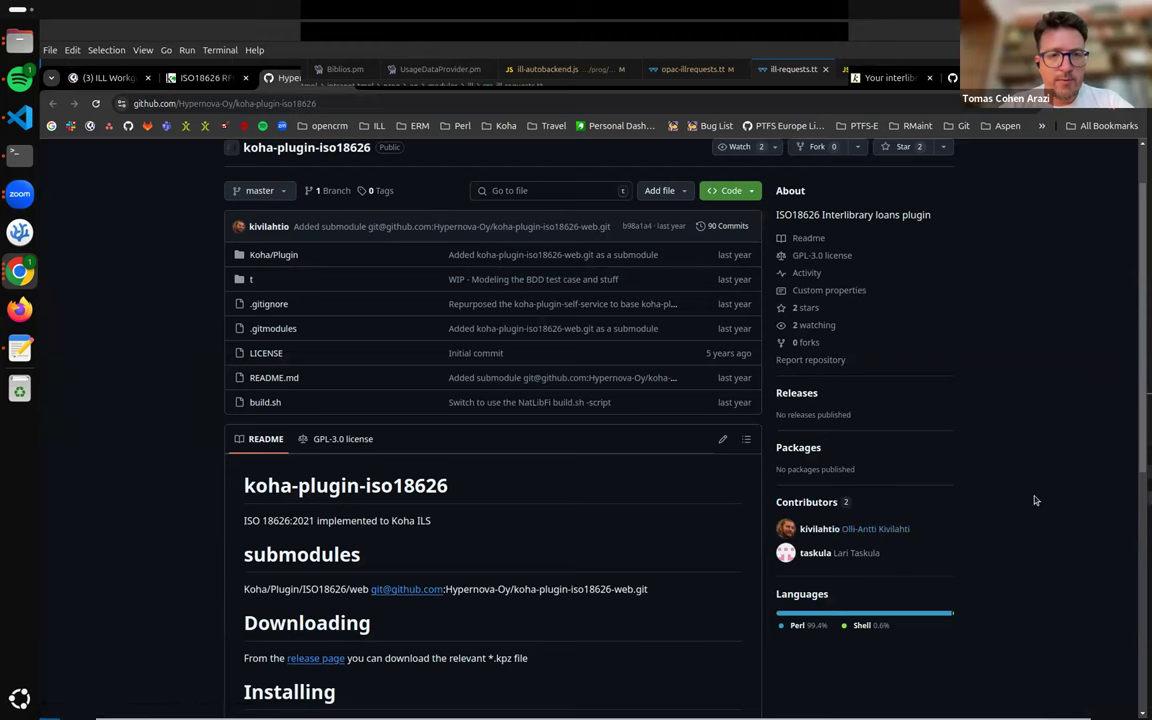
scroll(1035, 501, down, 1)
scroll(1035, 501, up, 1)
scroll(1035, 501, up, 1)
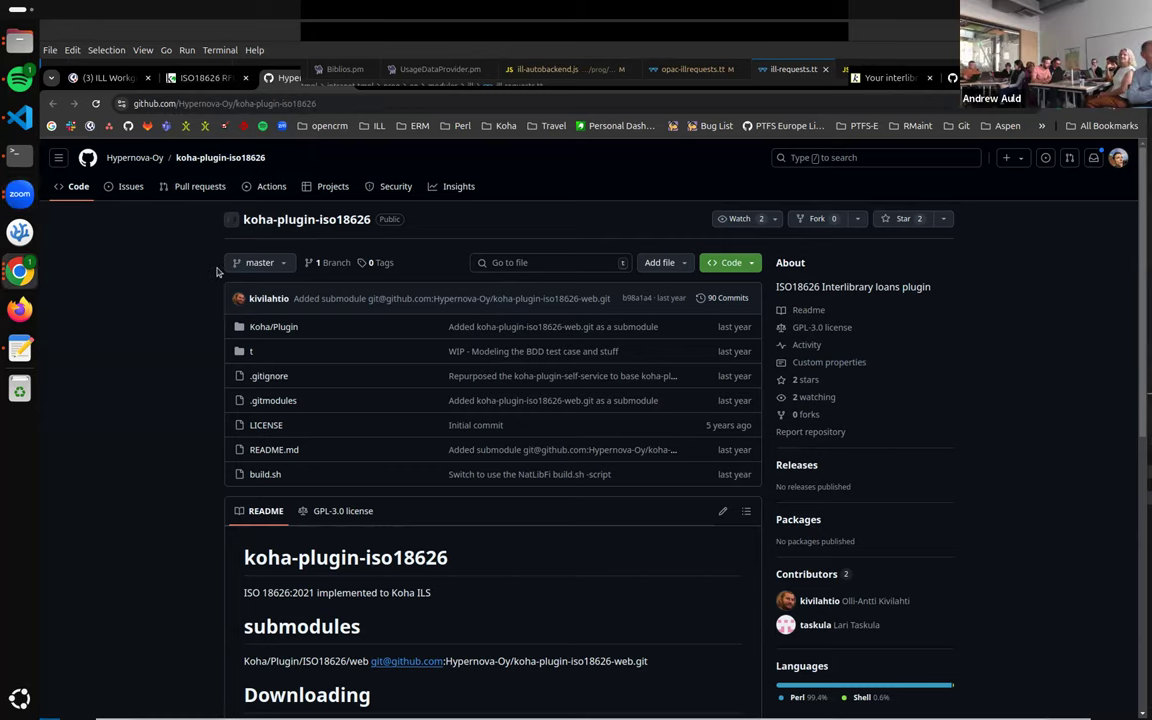
scroll(185, 301, down, 1)
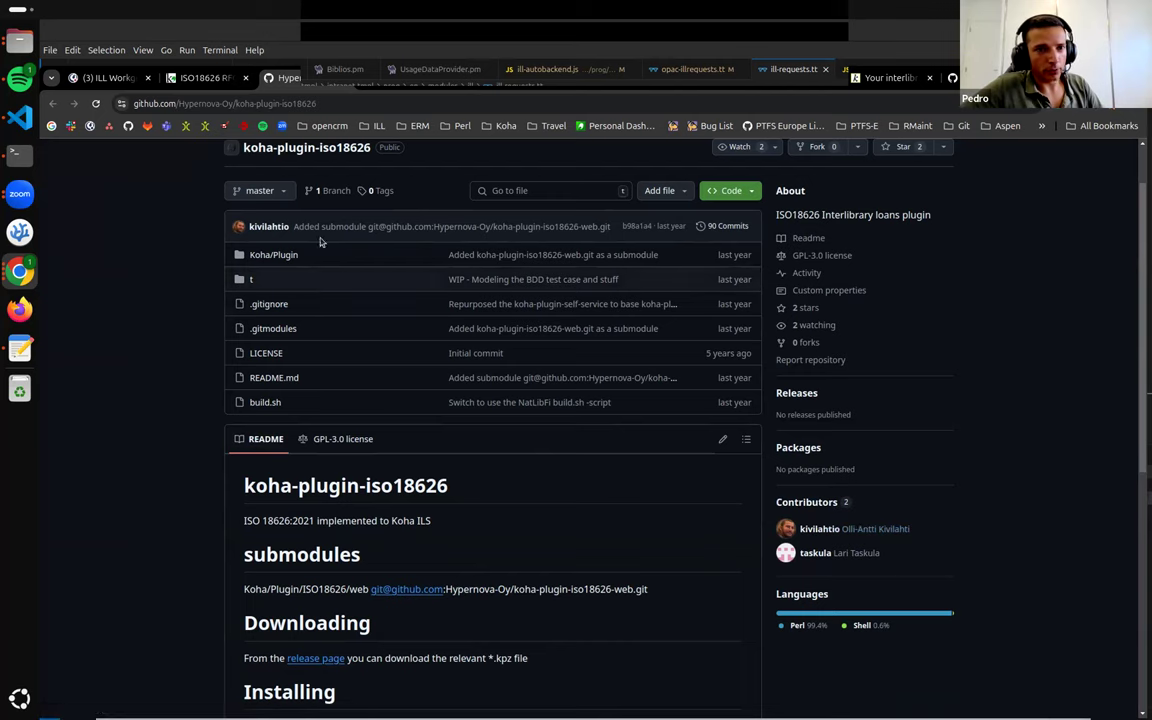
scroll(257, 237, up, 2)
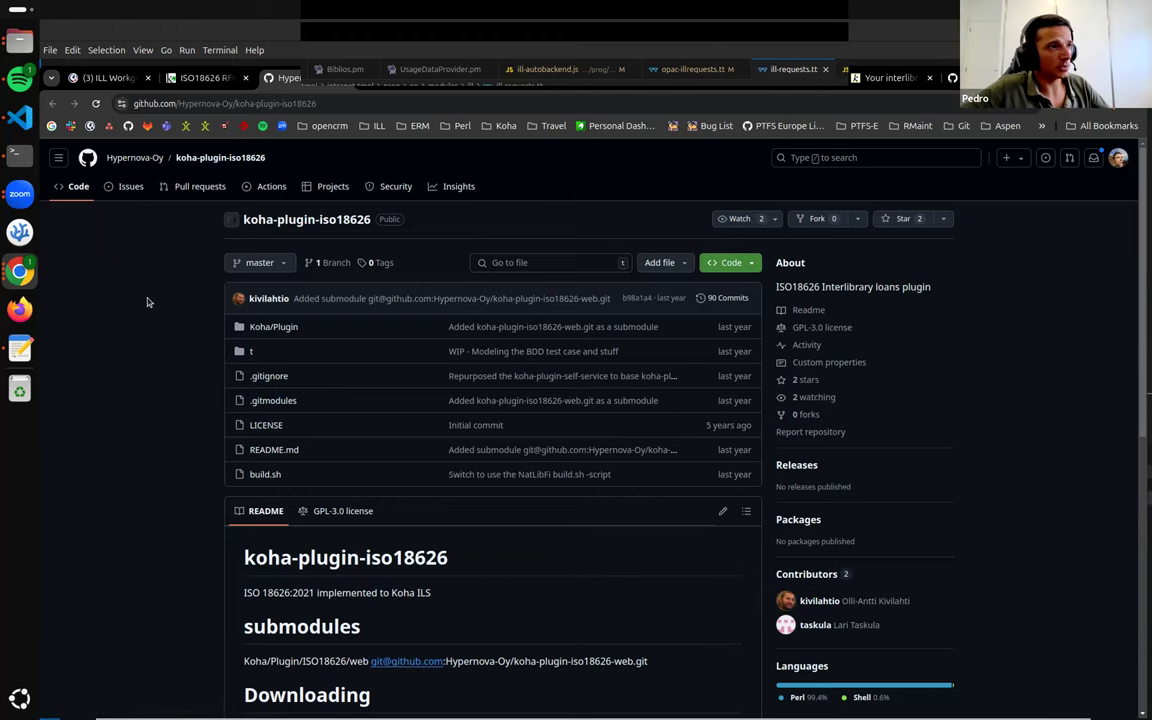
scroll(147, 302, down, 4)
scroll(147, 304, up, 2)
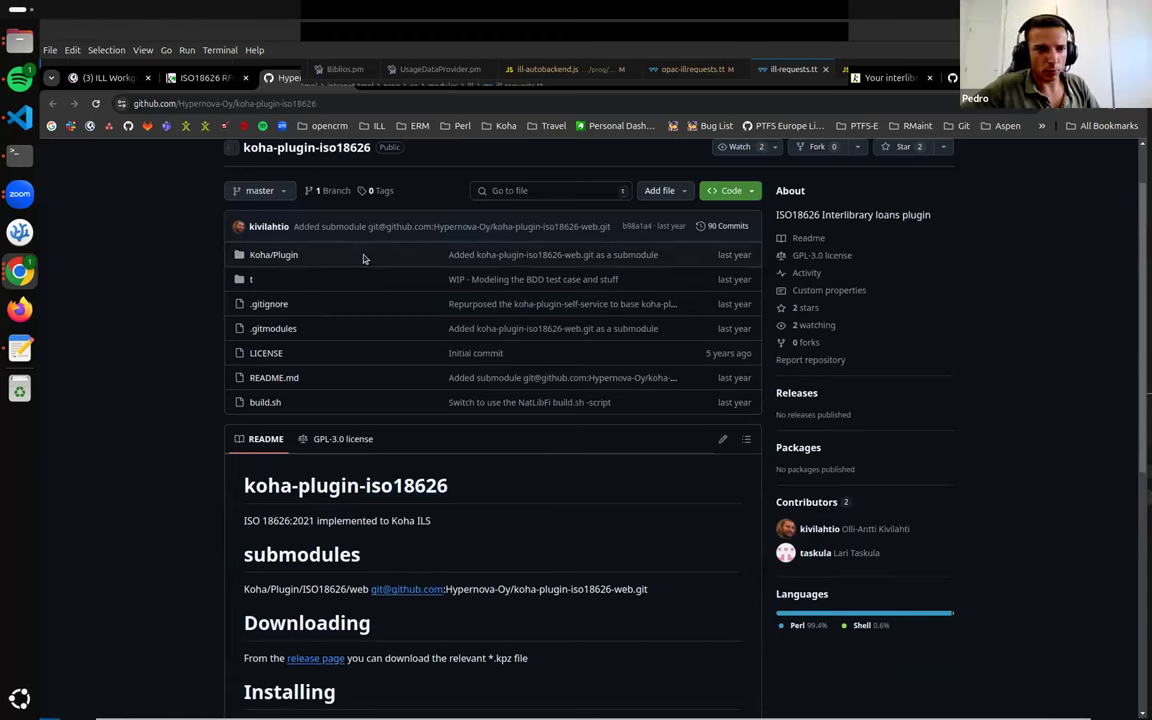
scroll(410, 291, up, 2)
mouse_move(414, 298)
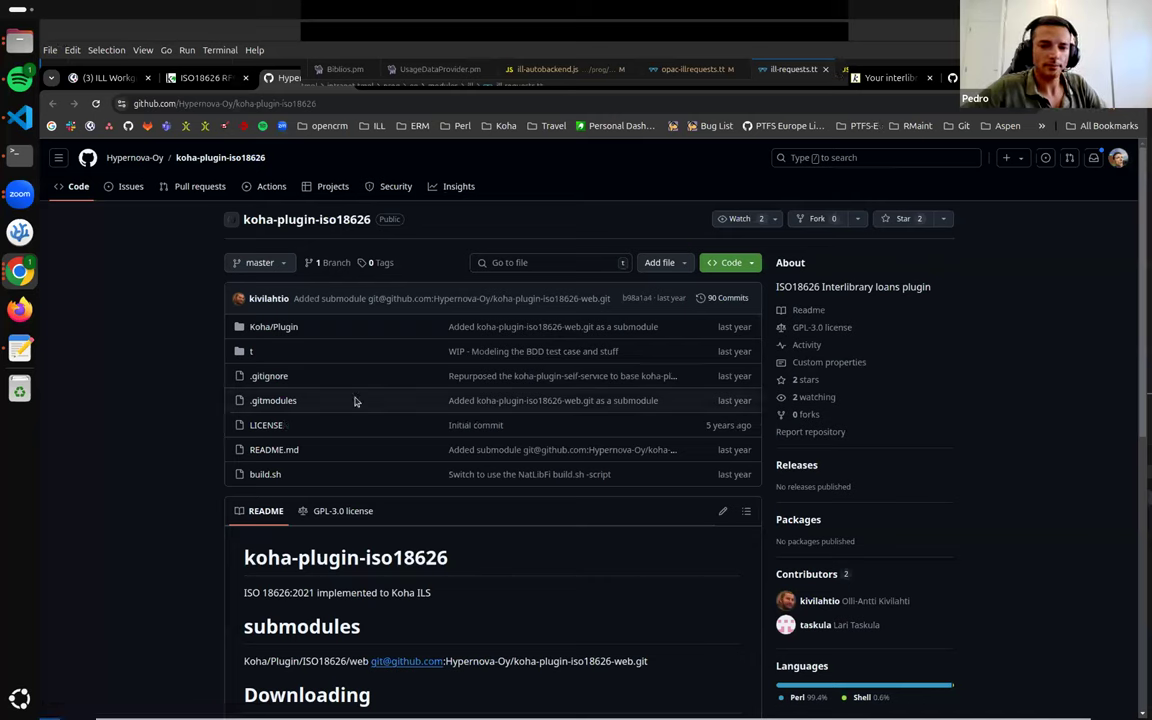
scroll(645, 501, down, 3)
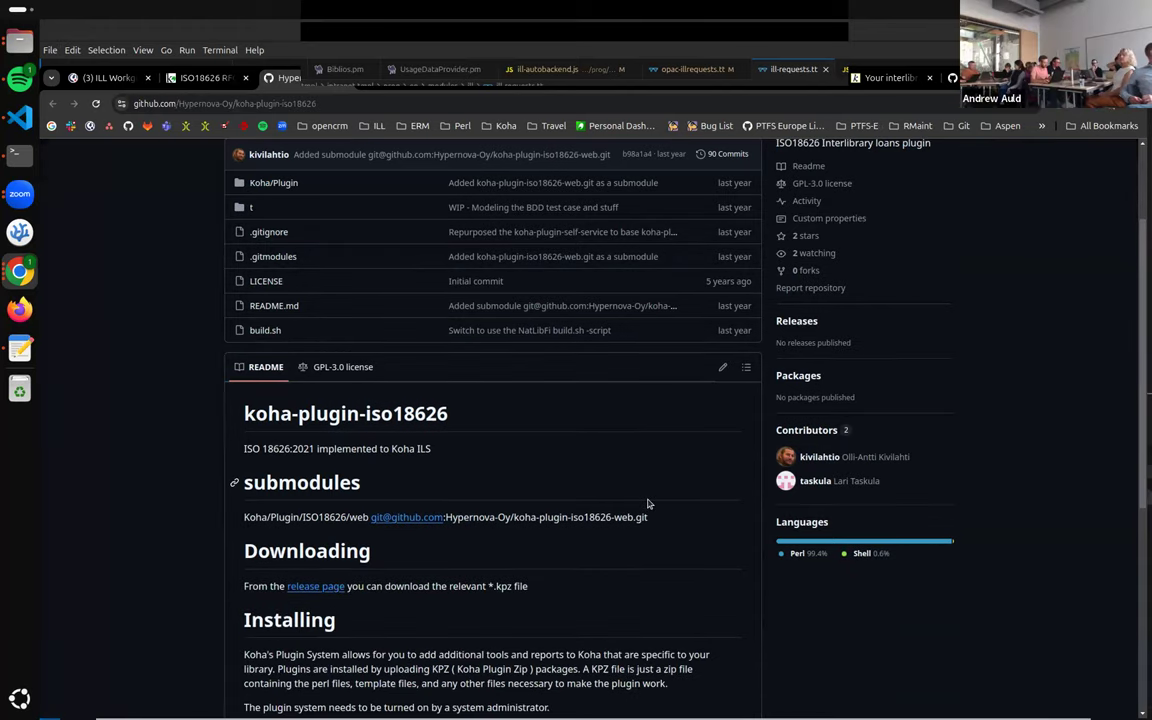
scroll(648, 504, up, 1)
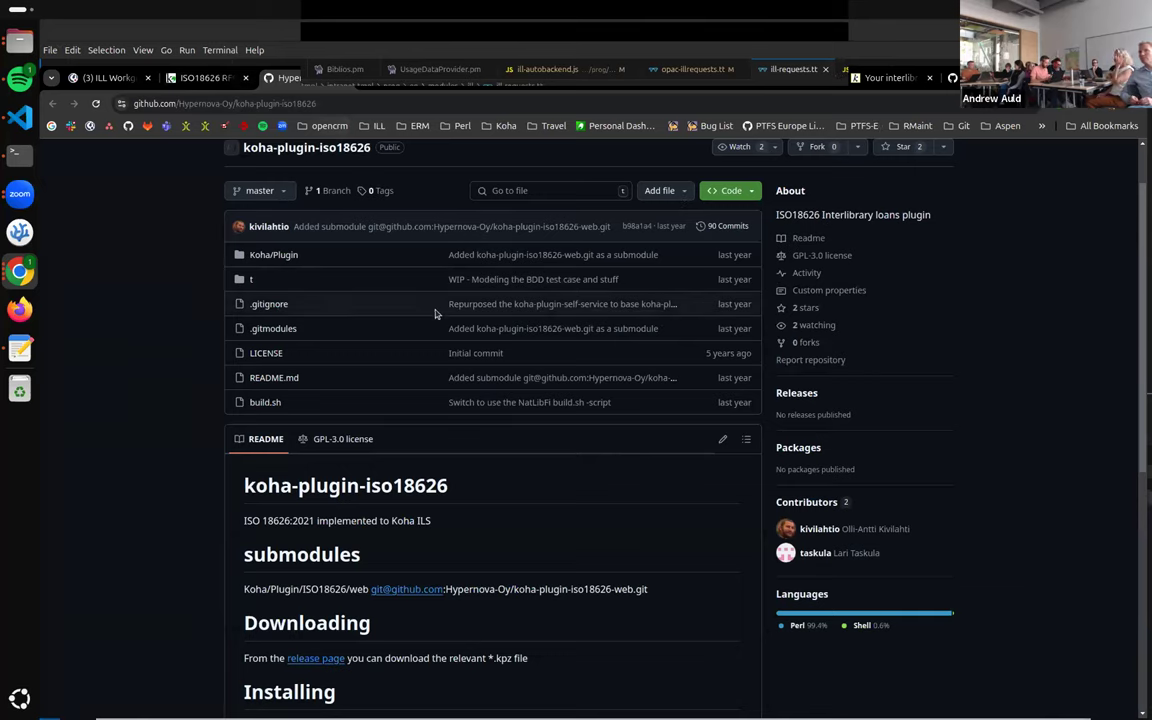
scroll(440, 308, up, 1)
Show the top of the ISO18626 RFC wiki page, with developer Hypernova Oy, above the Finna diagram.
click(192, 75)
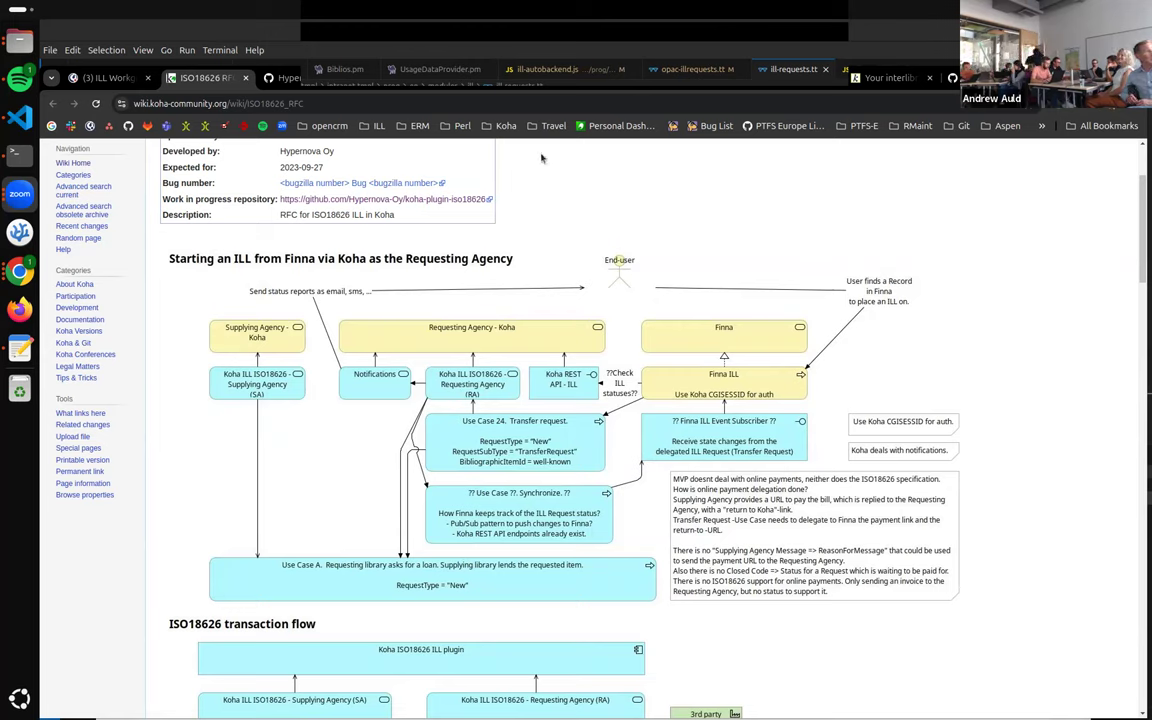
scroll(605, 215, up, 2)
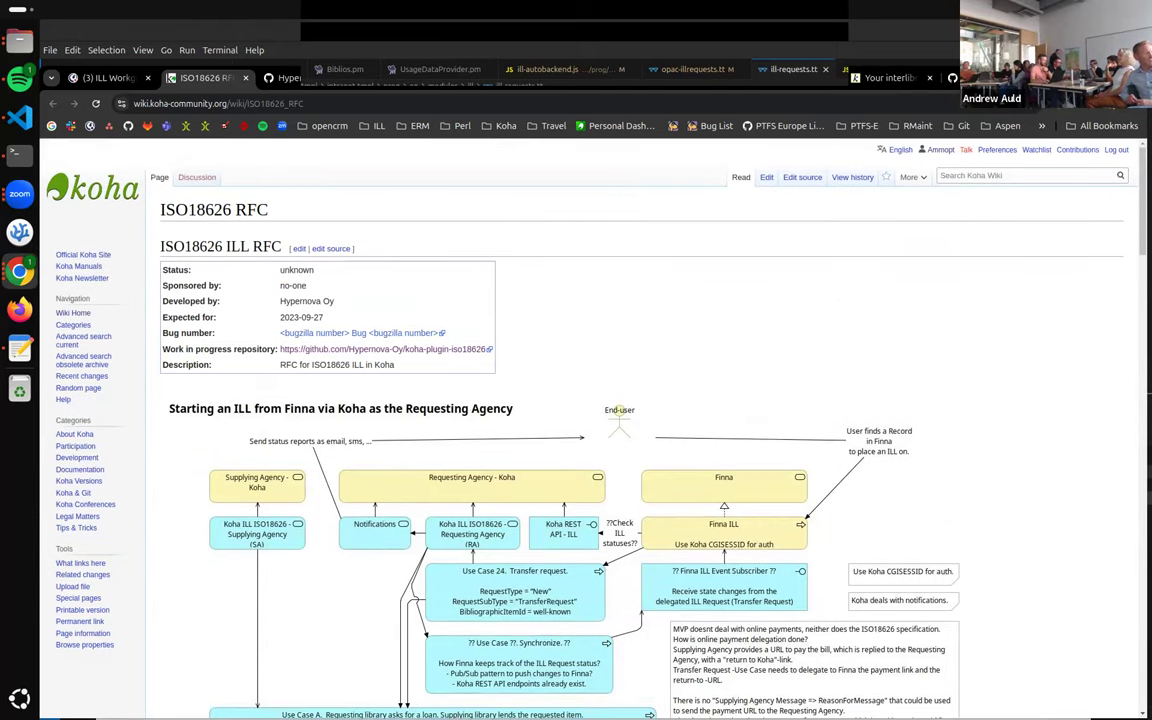
click(963, 55)
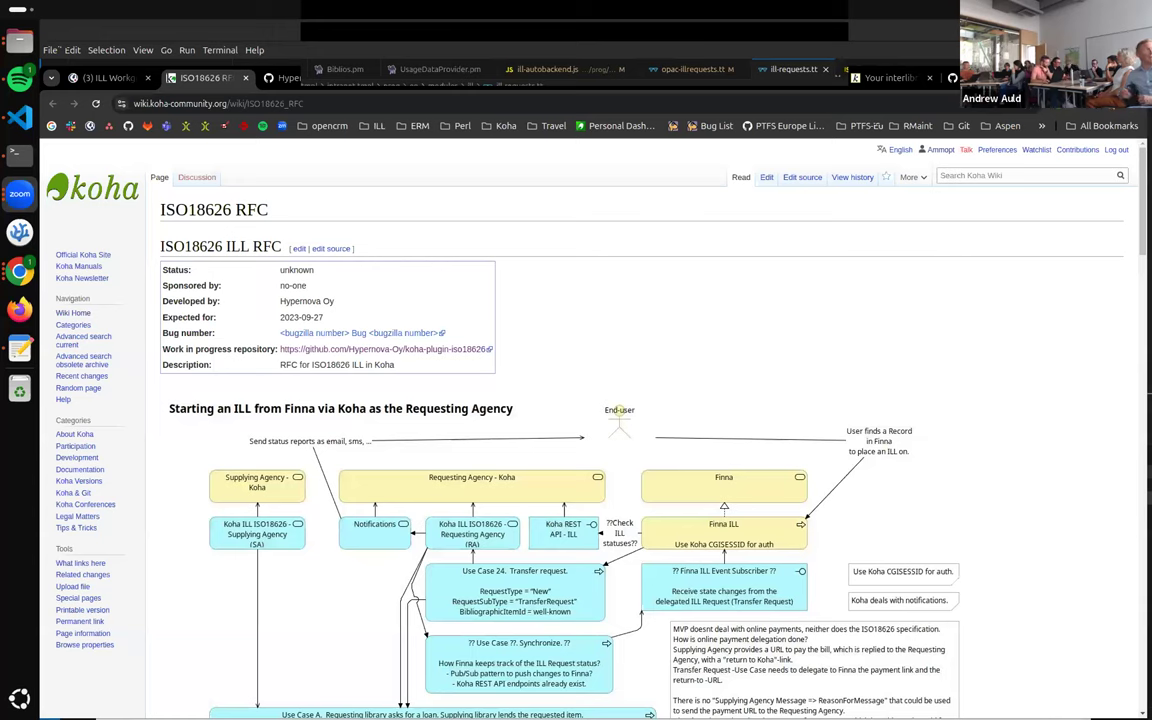